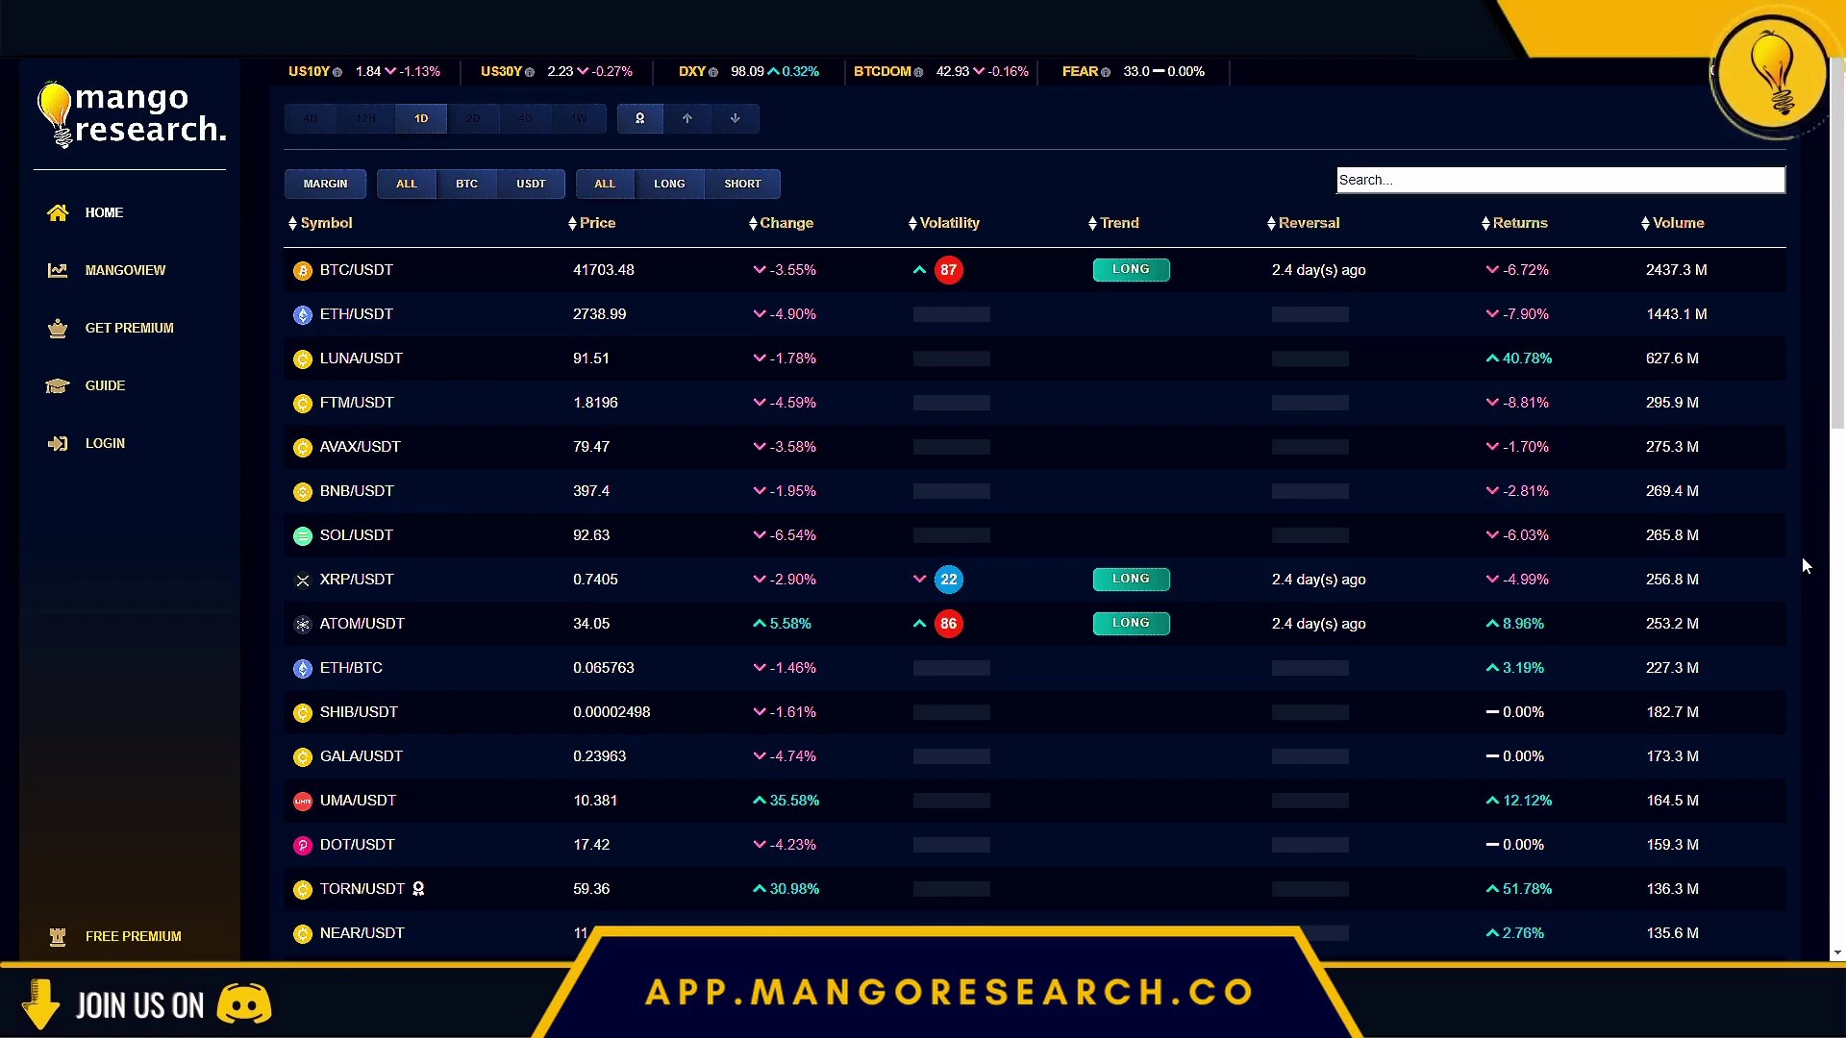
Sort the pairs by most recent reversal and look through the pairs that show trend signals.
left_click(1322, 231)
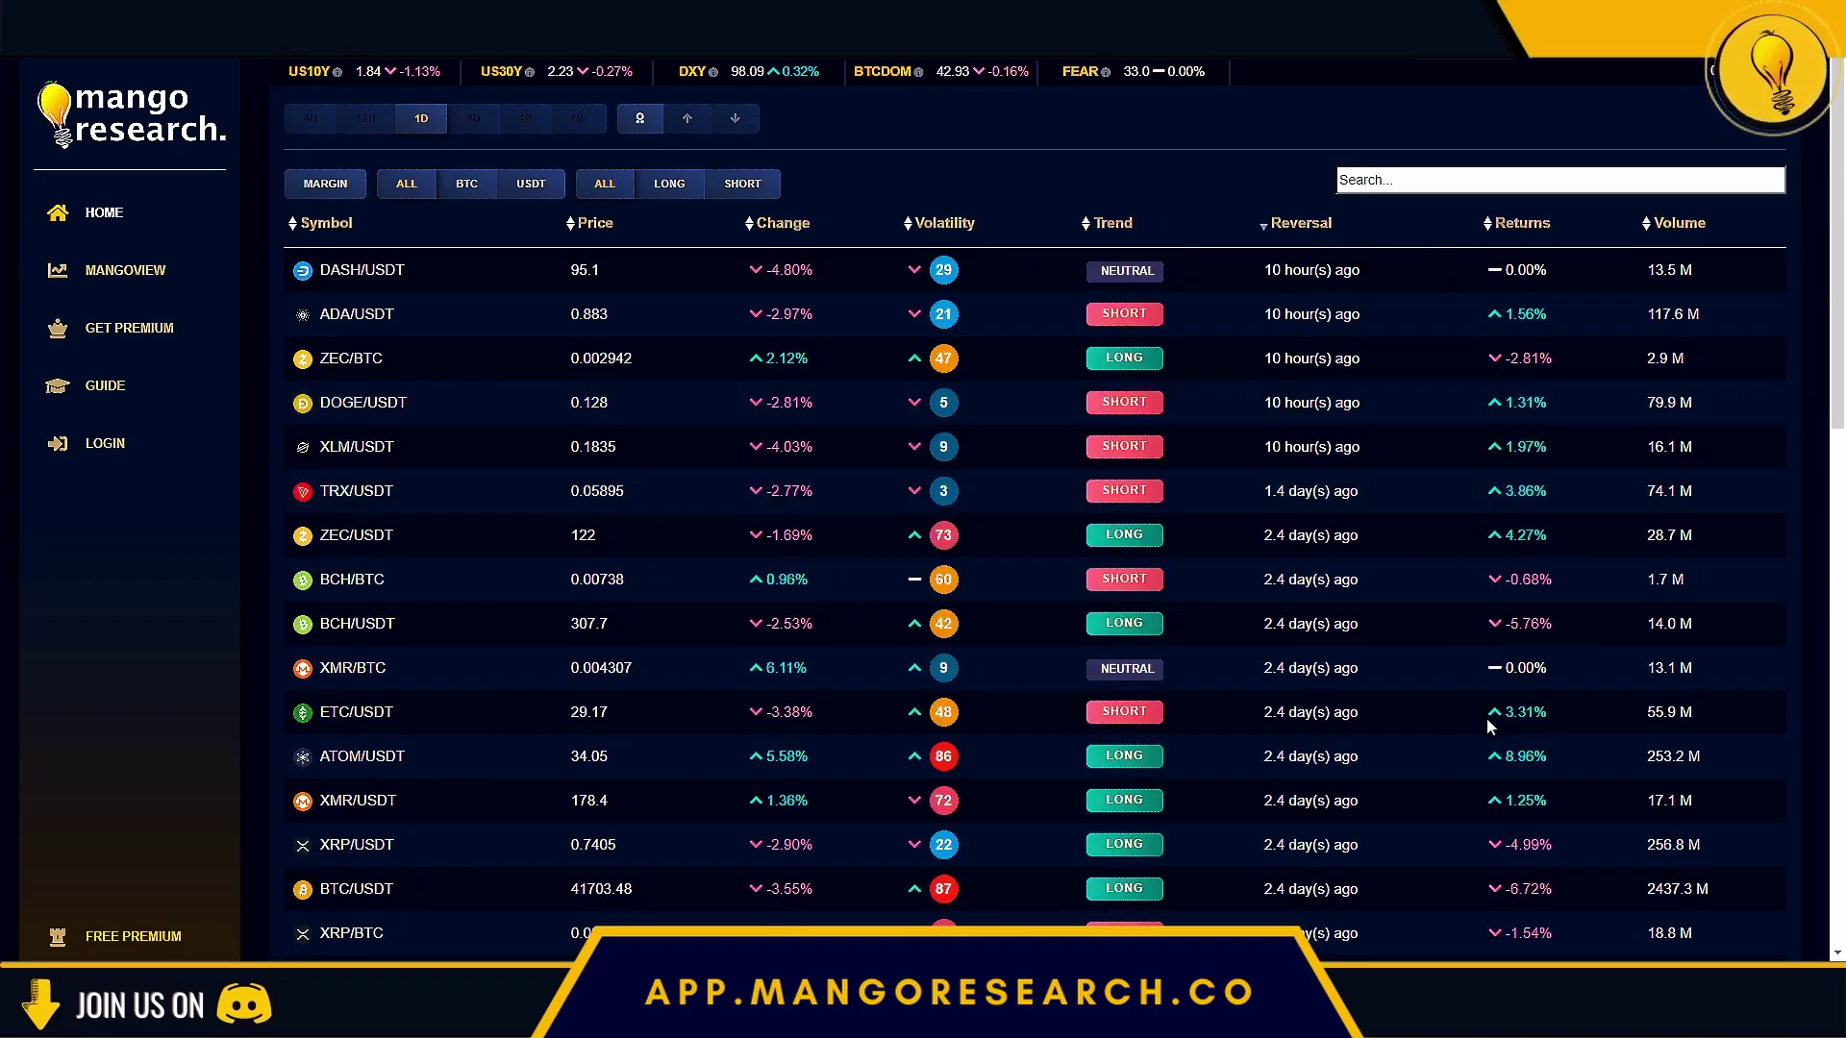
scroll(1486, 717, "down", 2)
scroll(1480, 792, "down", 2)
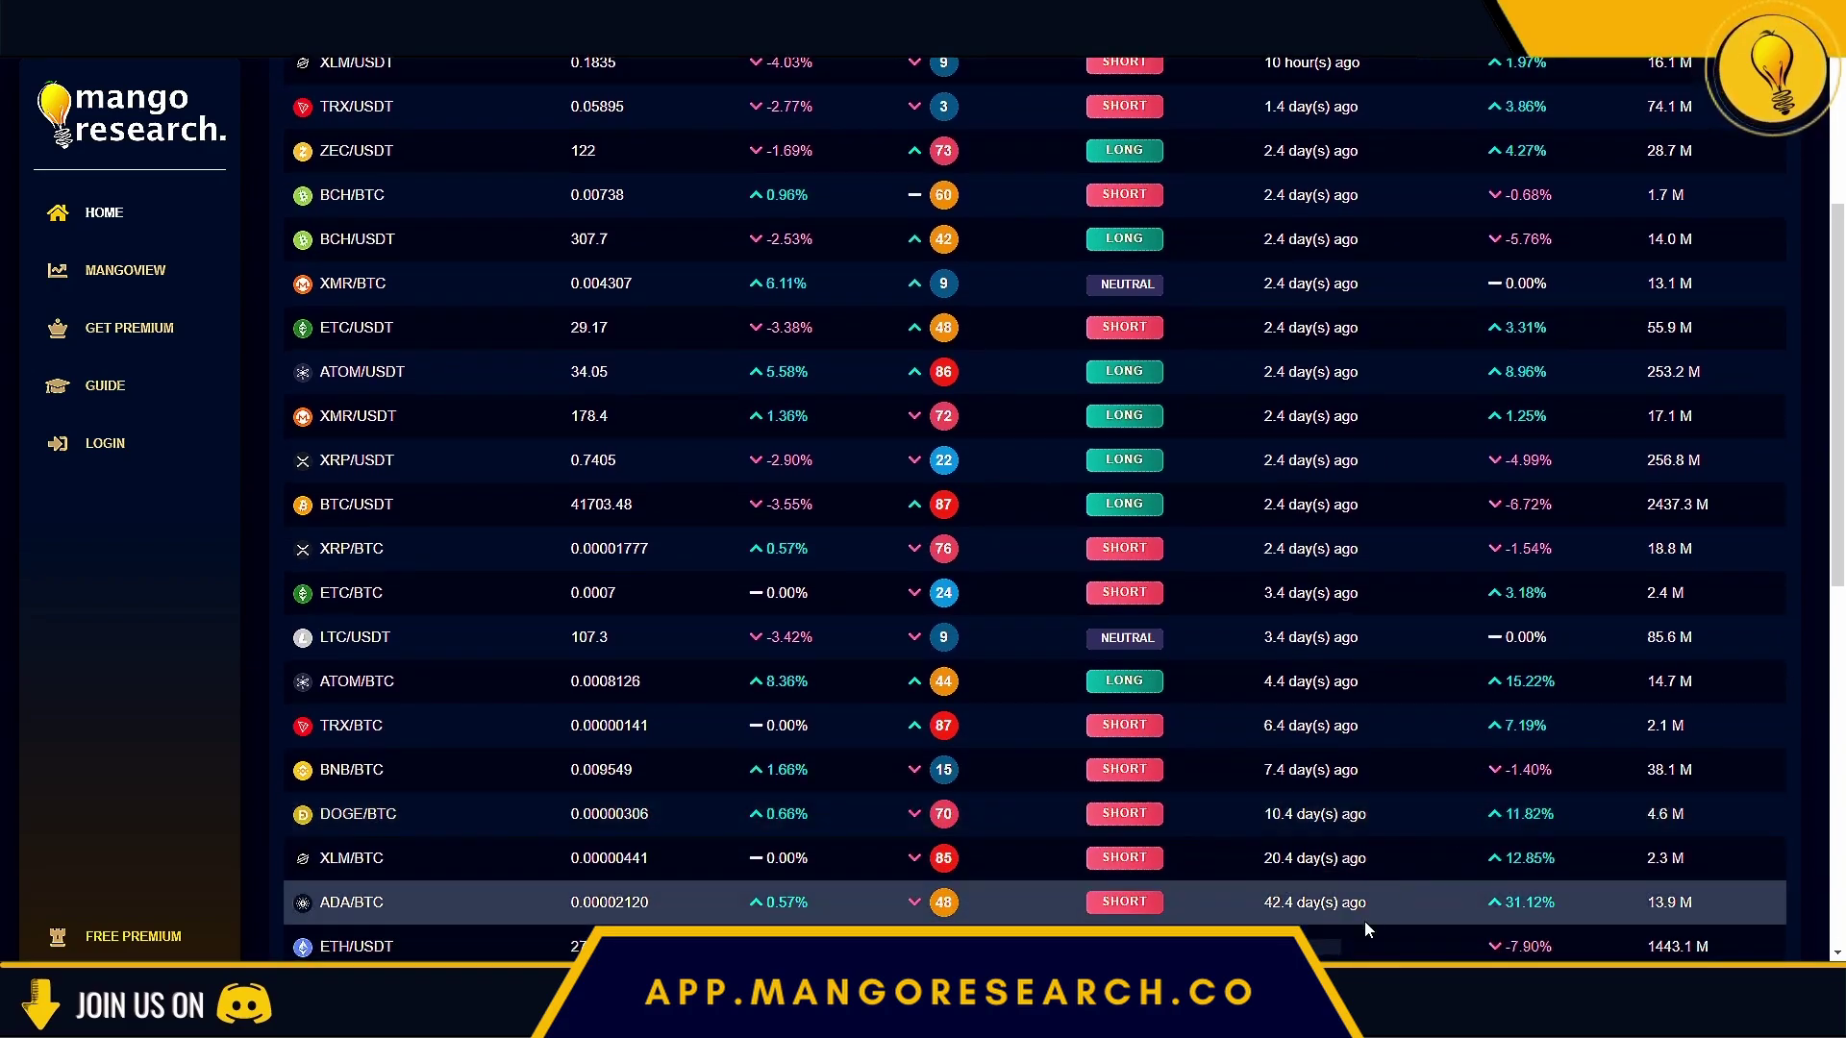
scroll(1095, 850, "down", 1)
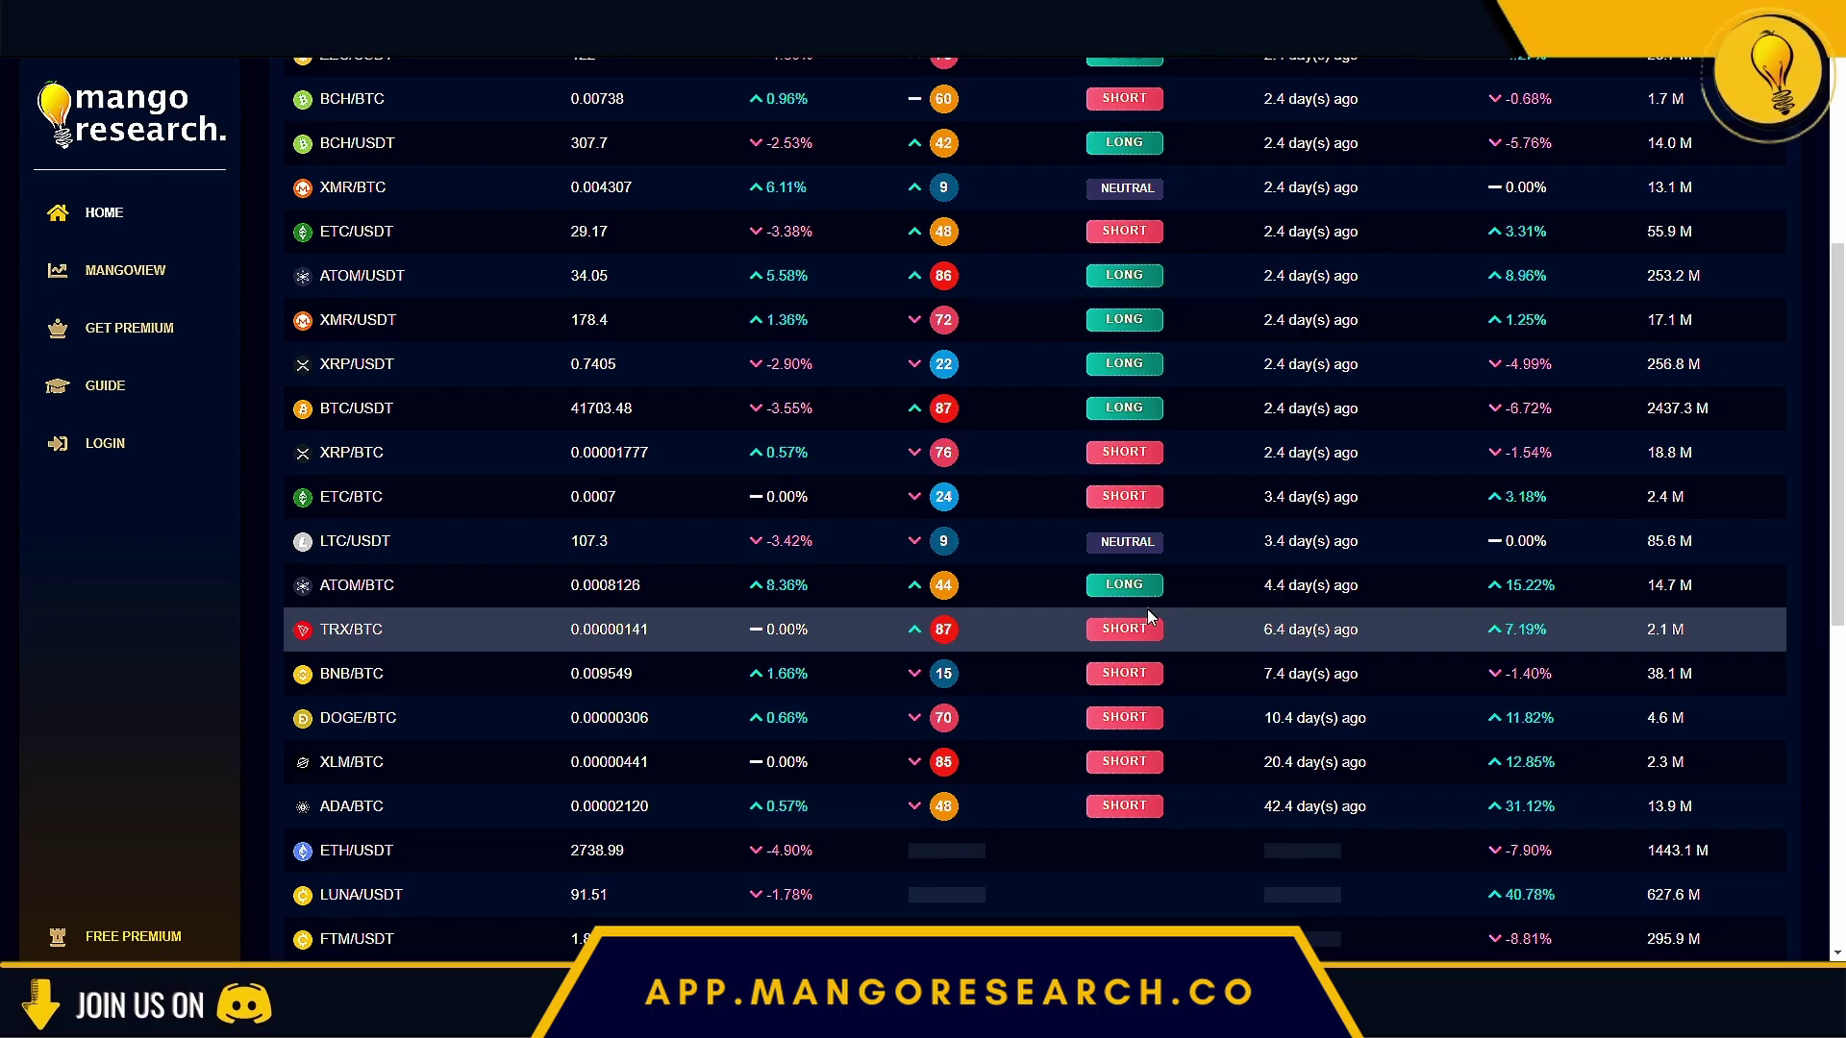
scroll(1202, 730, "up", 5)
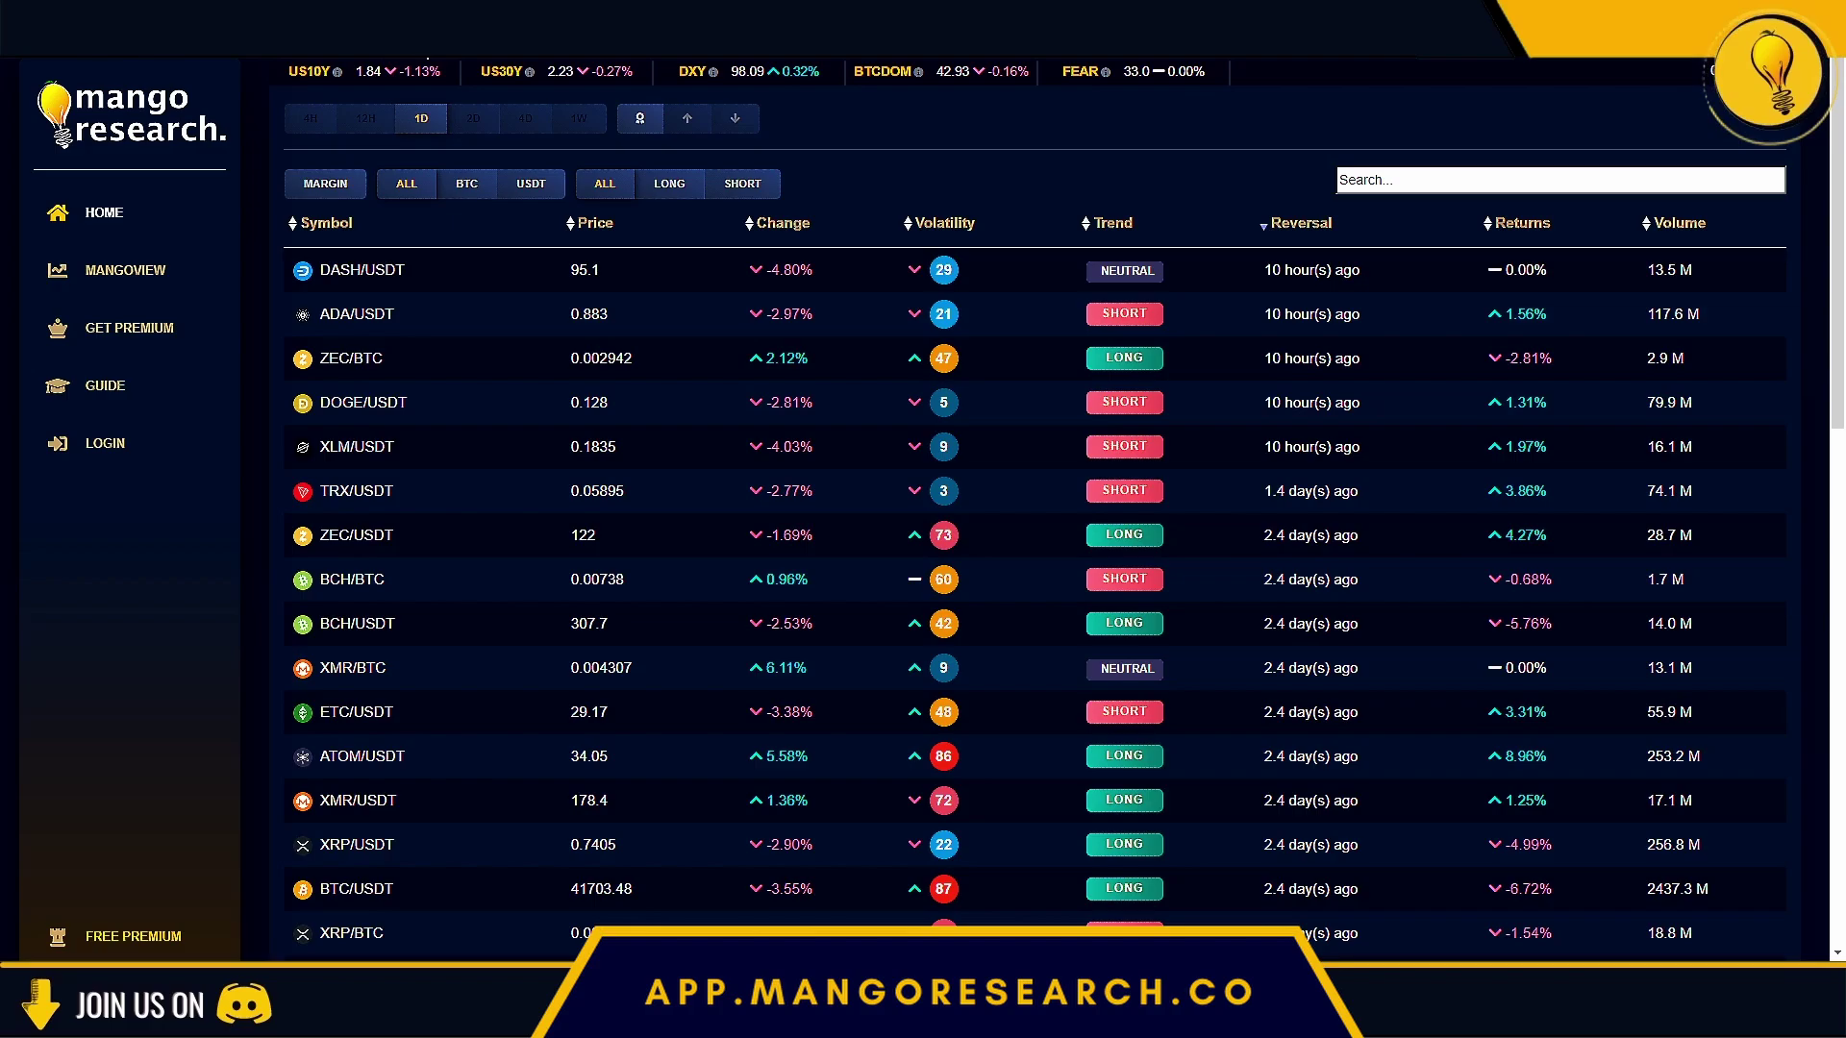
Check what the FEAR and DXY market tickers above the pair list stand for.
mouse_move(517, 61)
mouse_move(1064, 73)
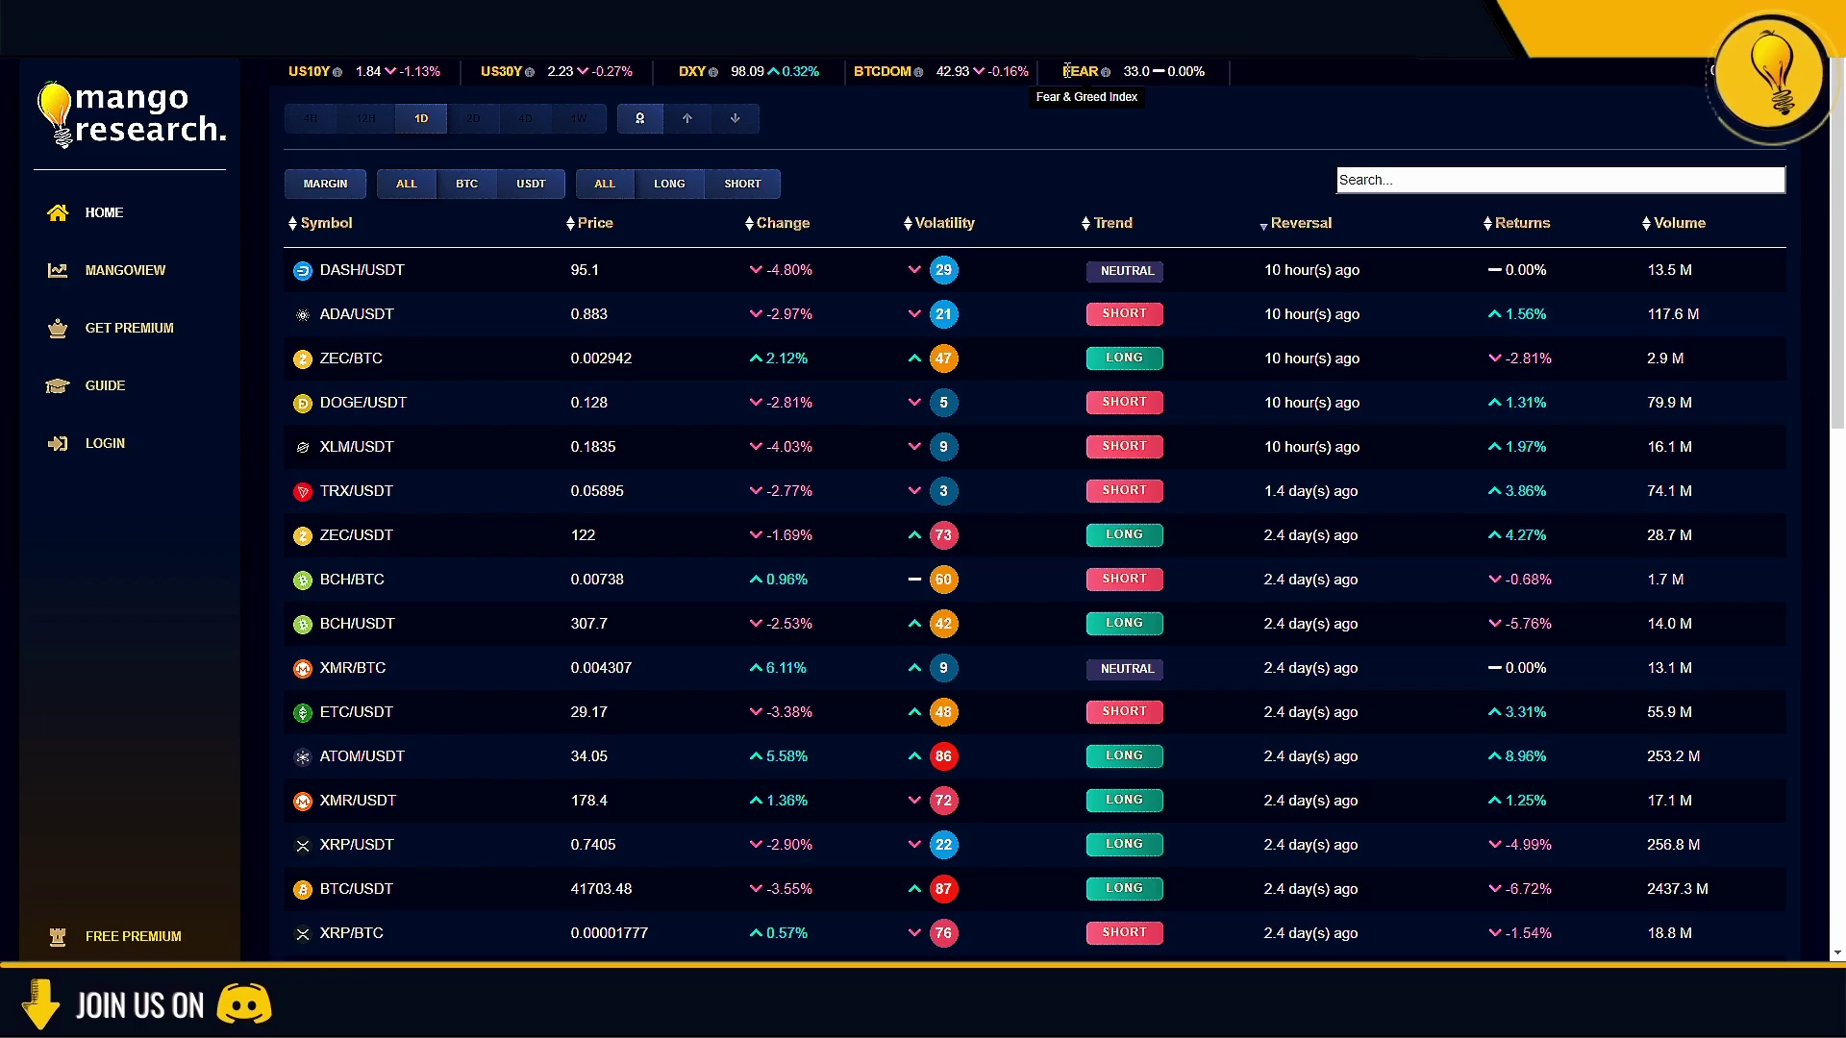
mouse_move(690, 71)
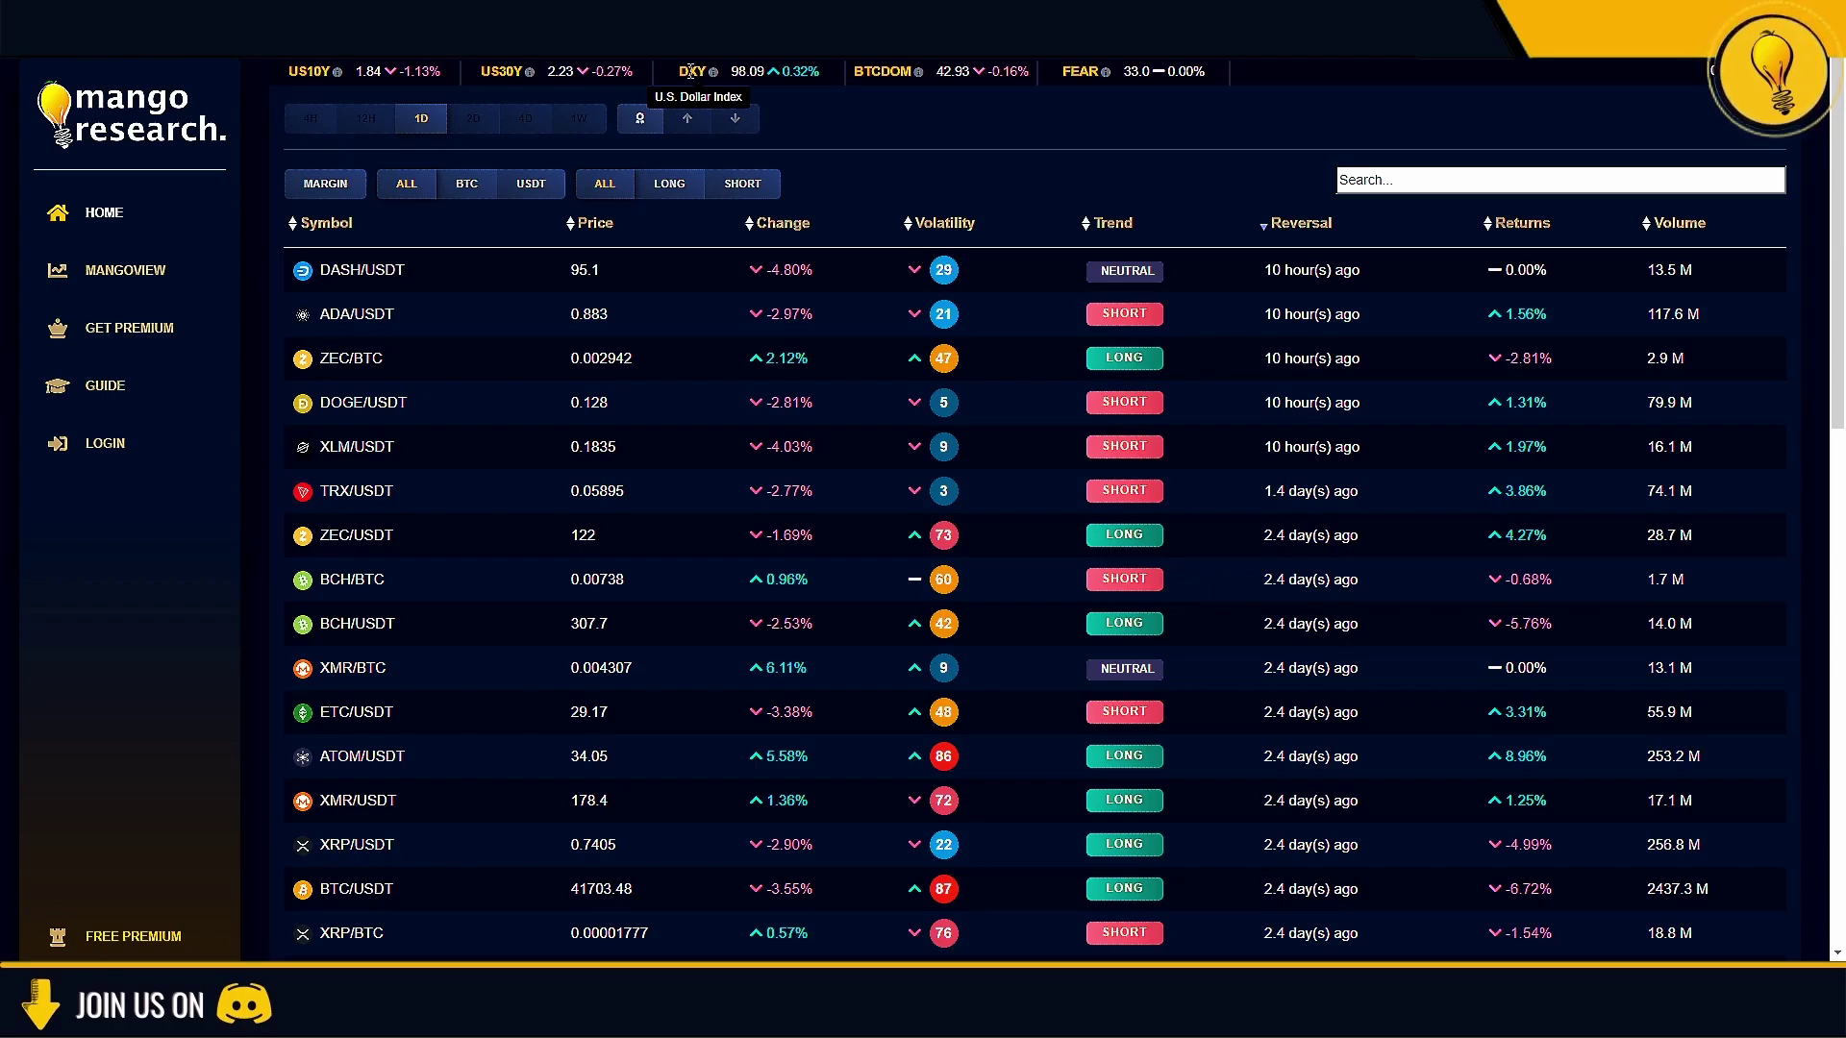
Open the Free Premium page and read the referral steps.
left_click(152, 939)
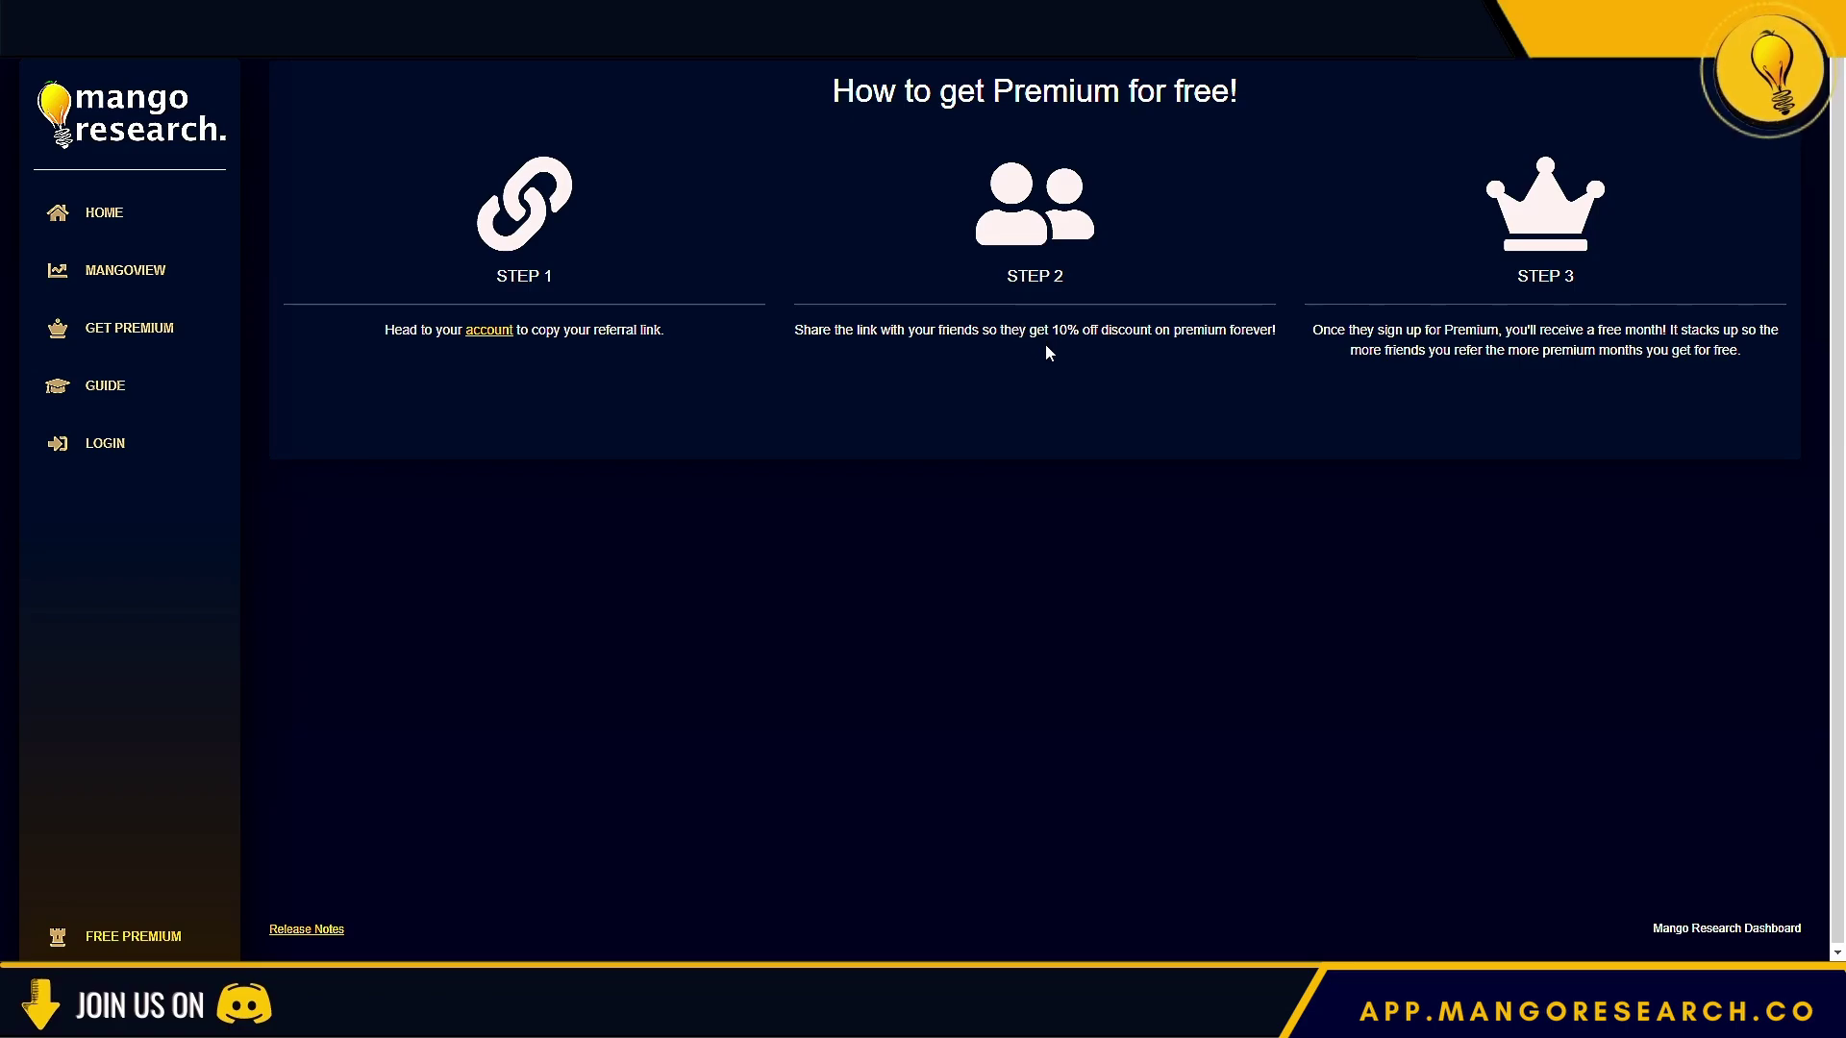
left_click_drag(1284, 336, 1232, 333)
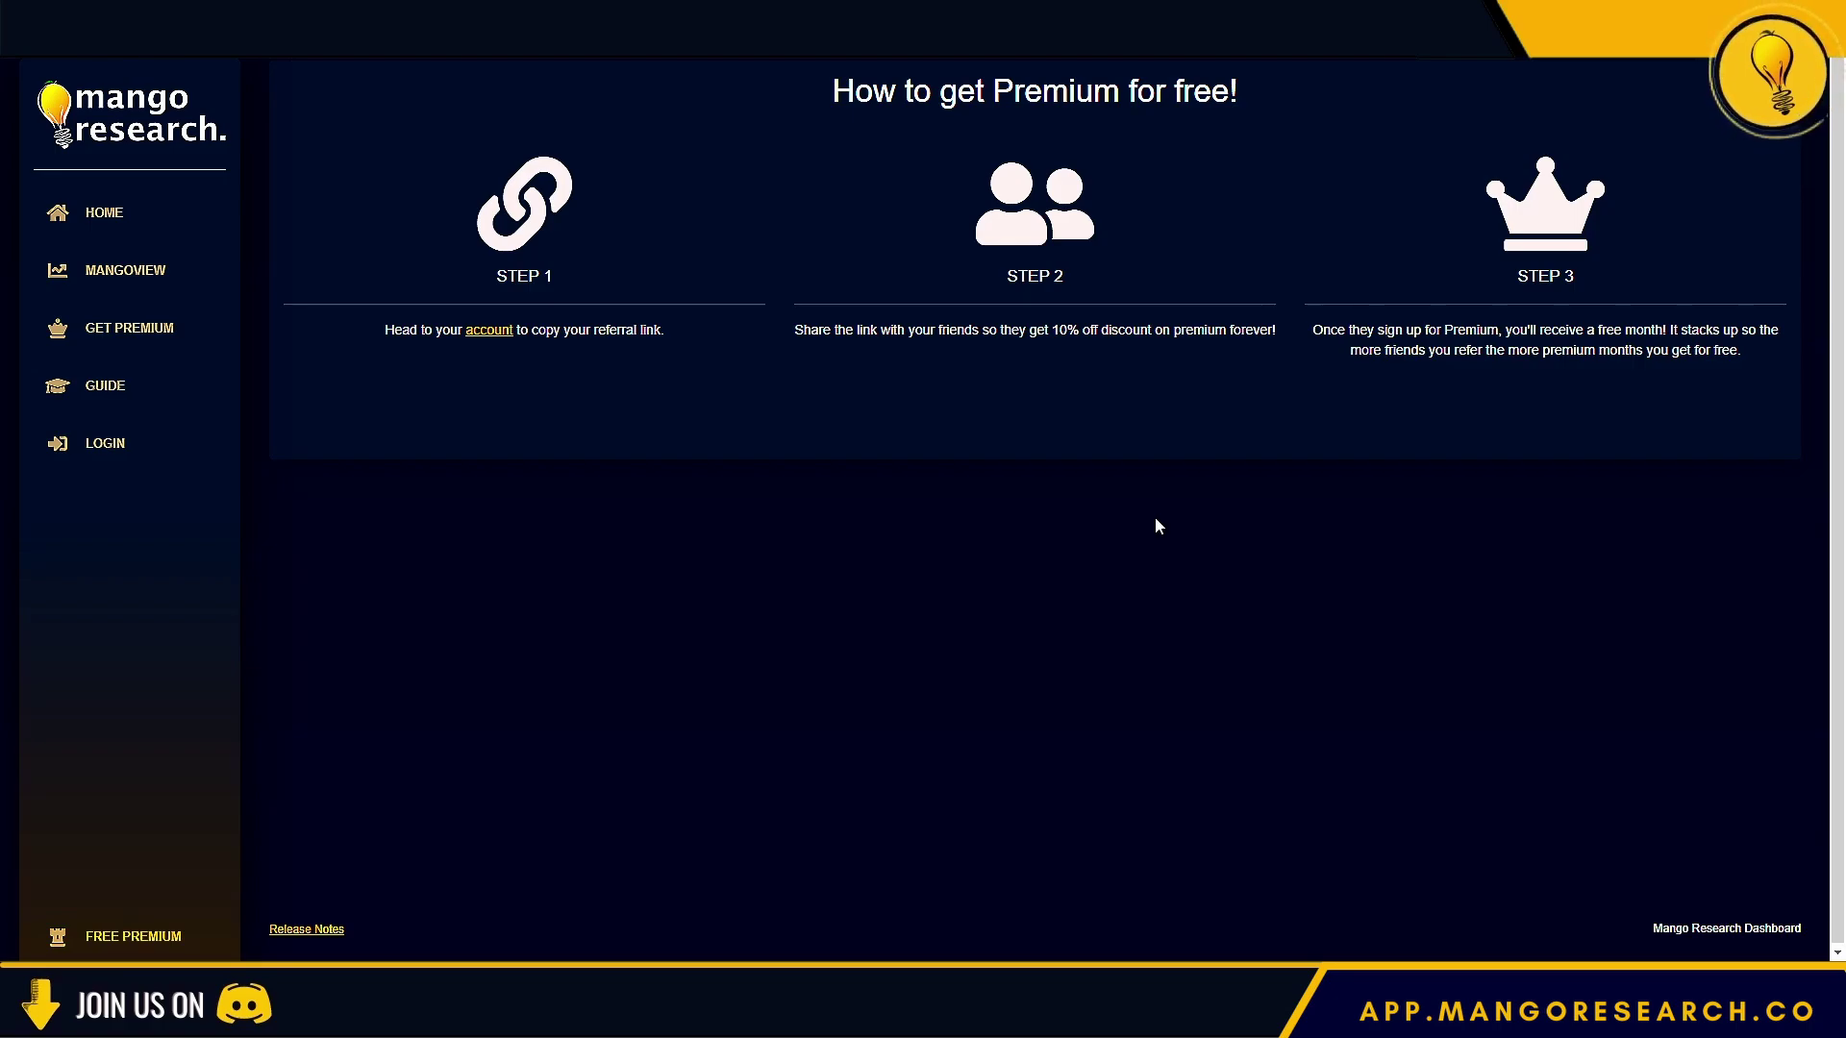
View the account registration form from the login page and return to the login form.
left_click(107, 444)
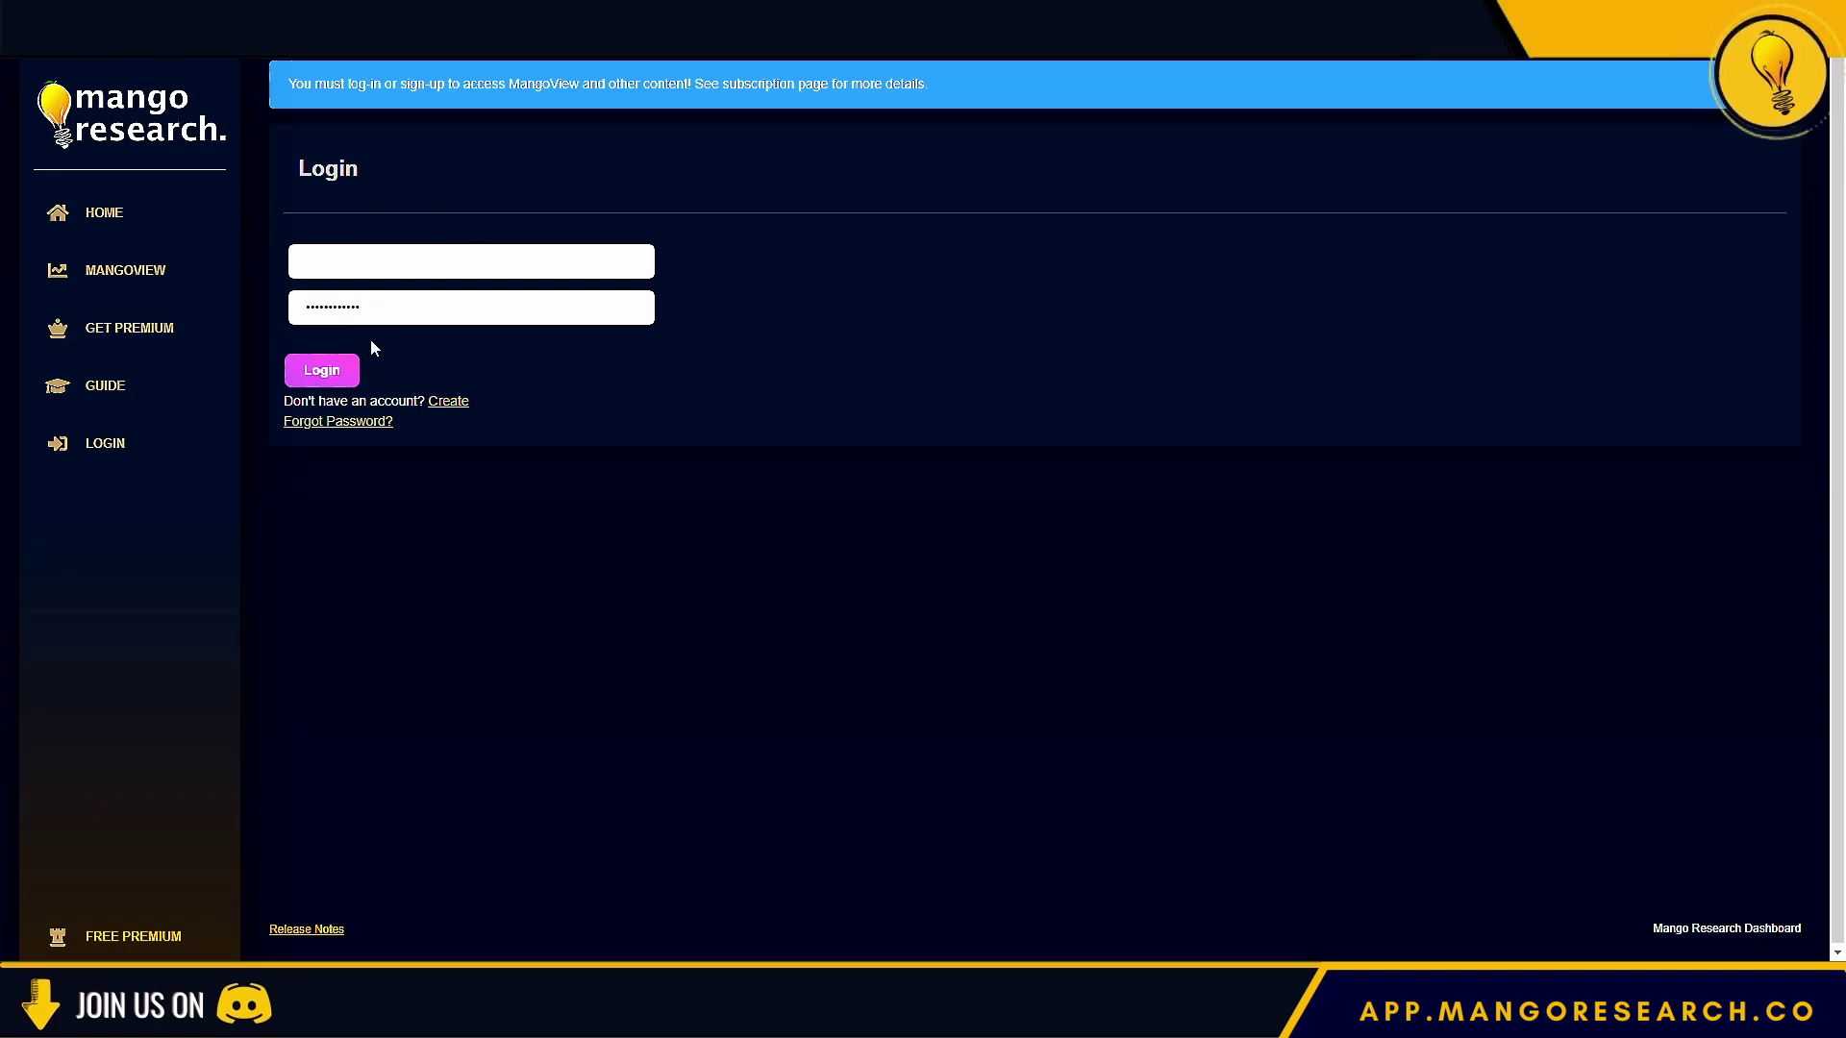
left_click(453, 403)
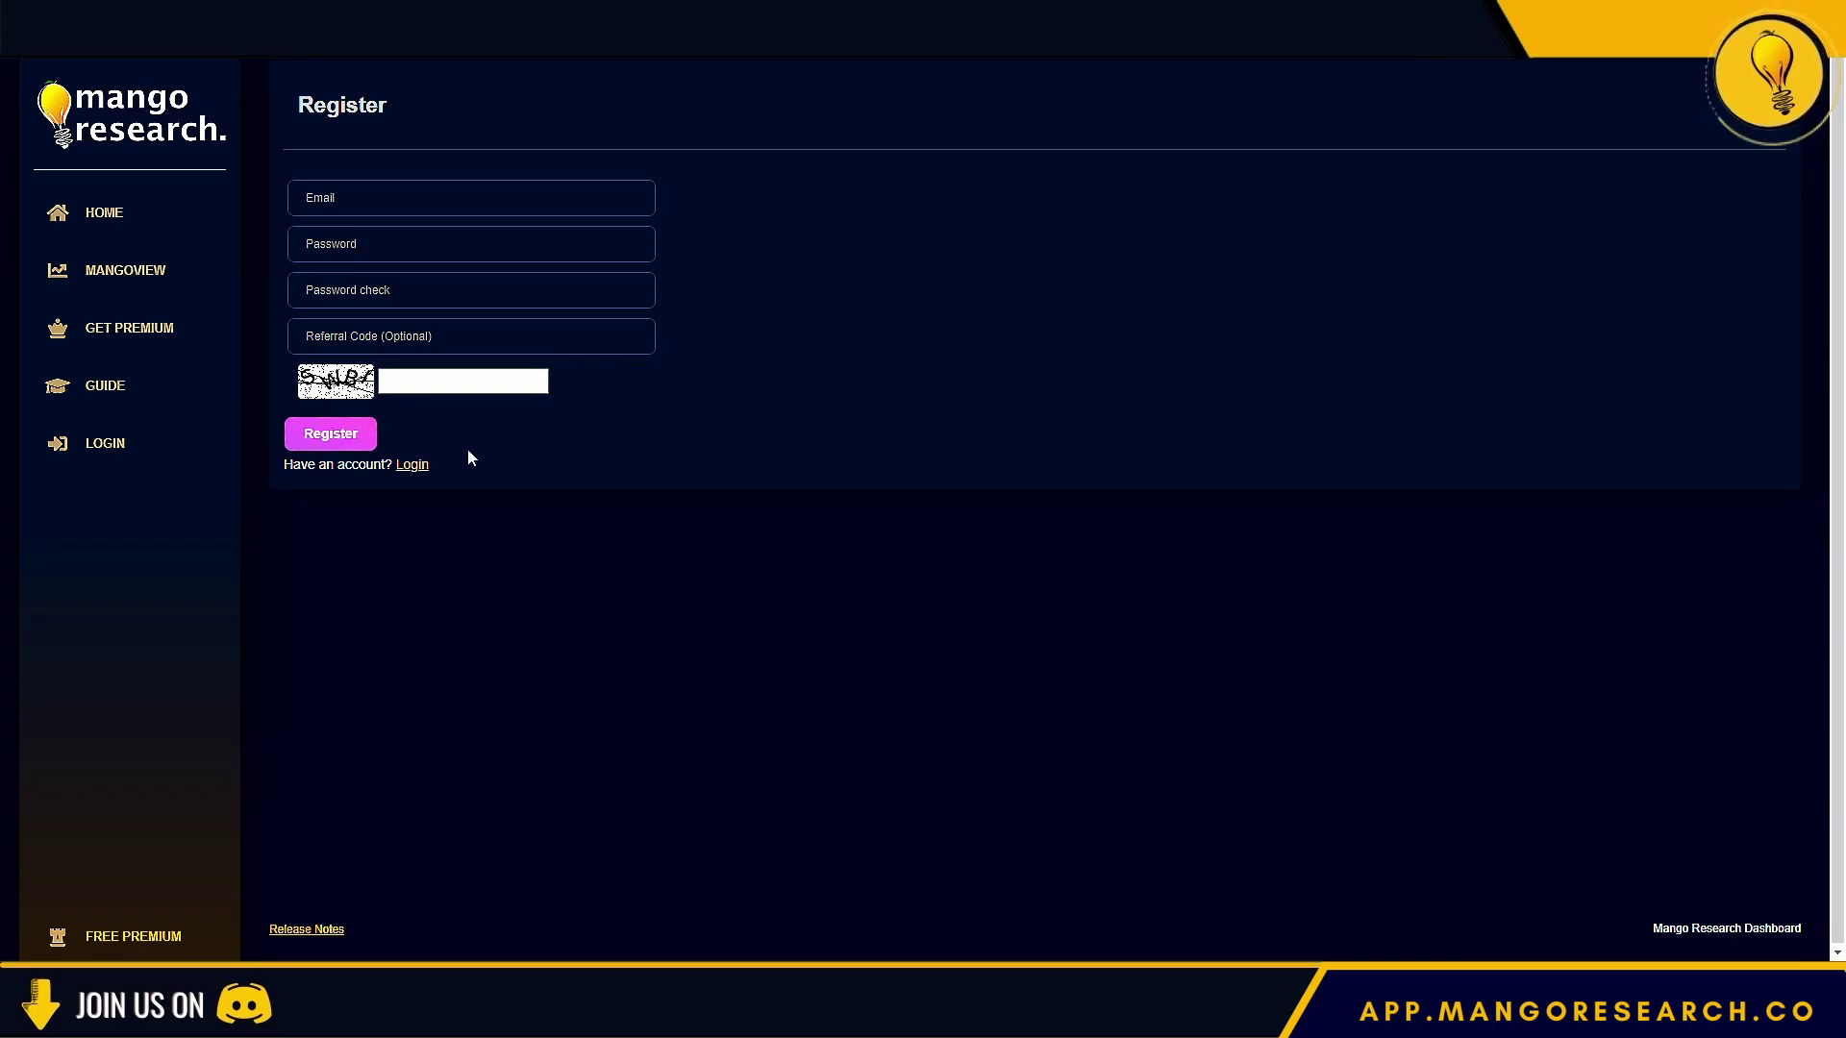
left_click(413, 467)
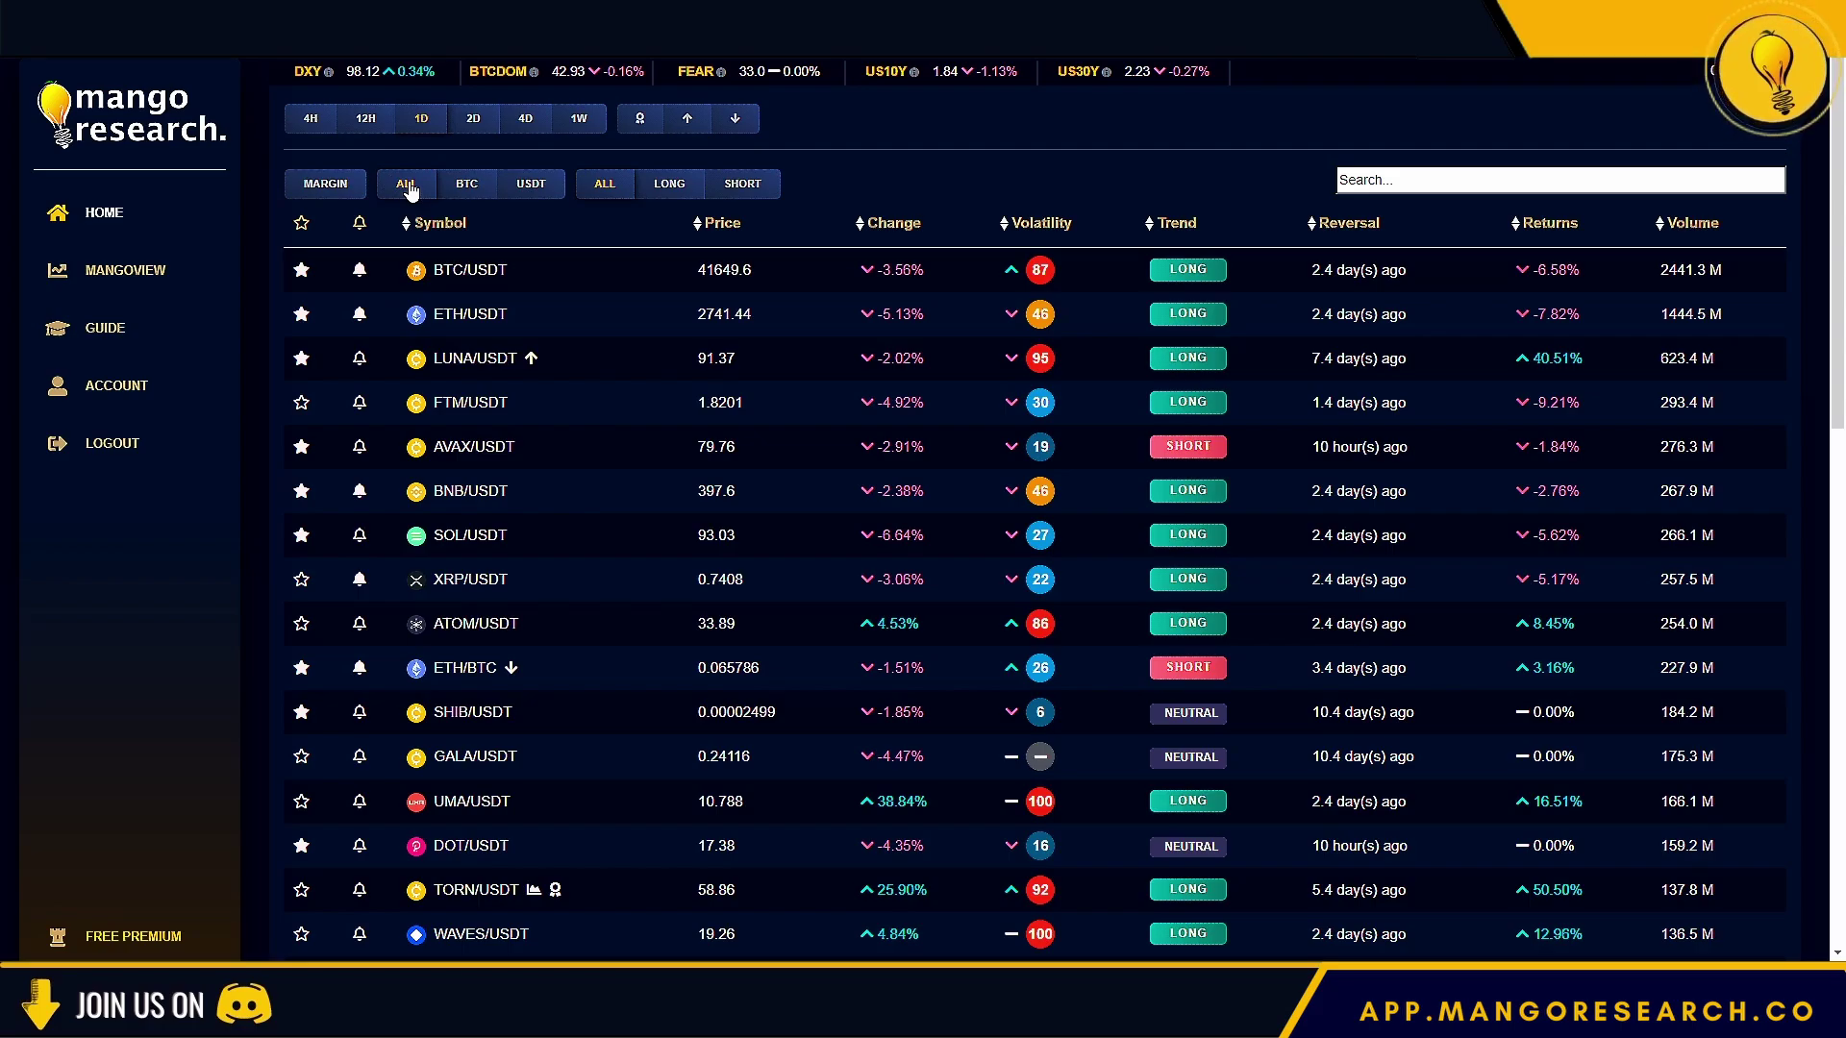
Look through the premium pair list to its end and show pairs of all quote currencies.
scroll(1246, 453, "down", 13)
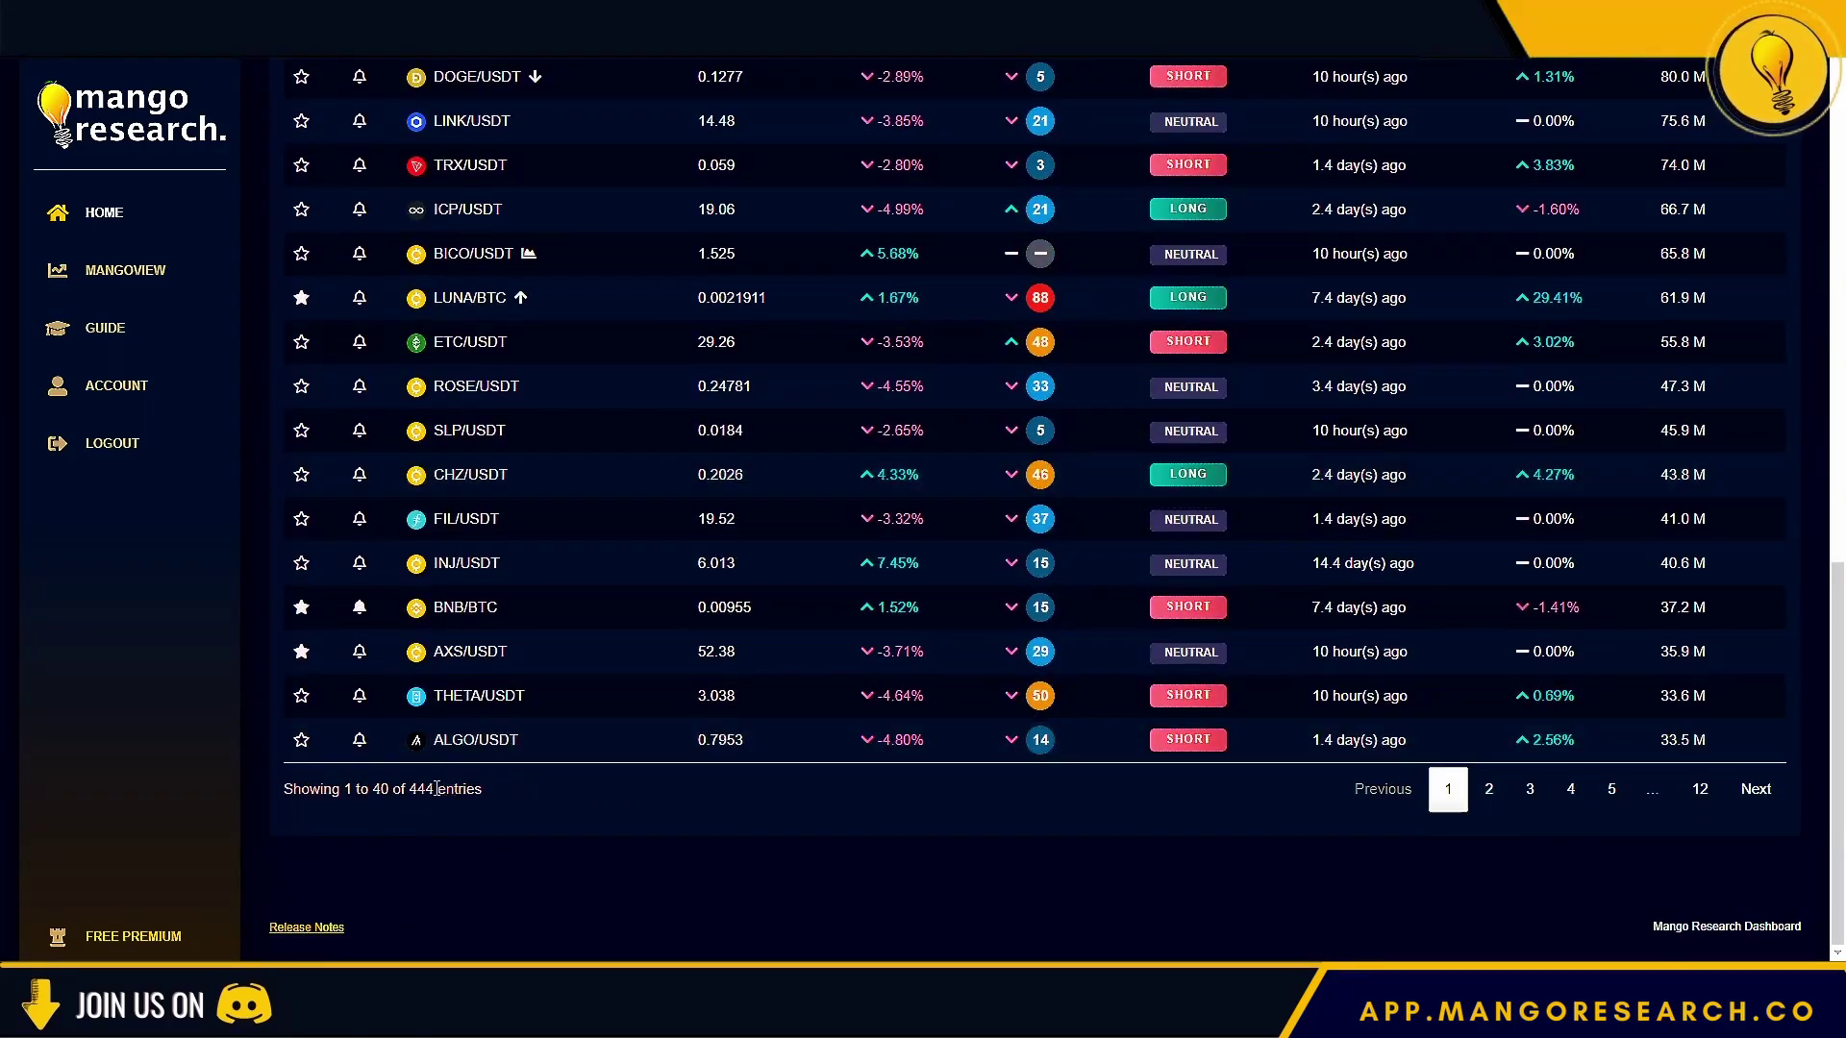
scroll(685, 870, "up", 13)
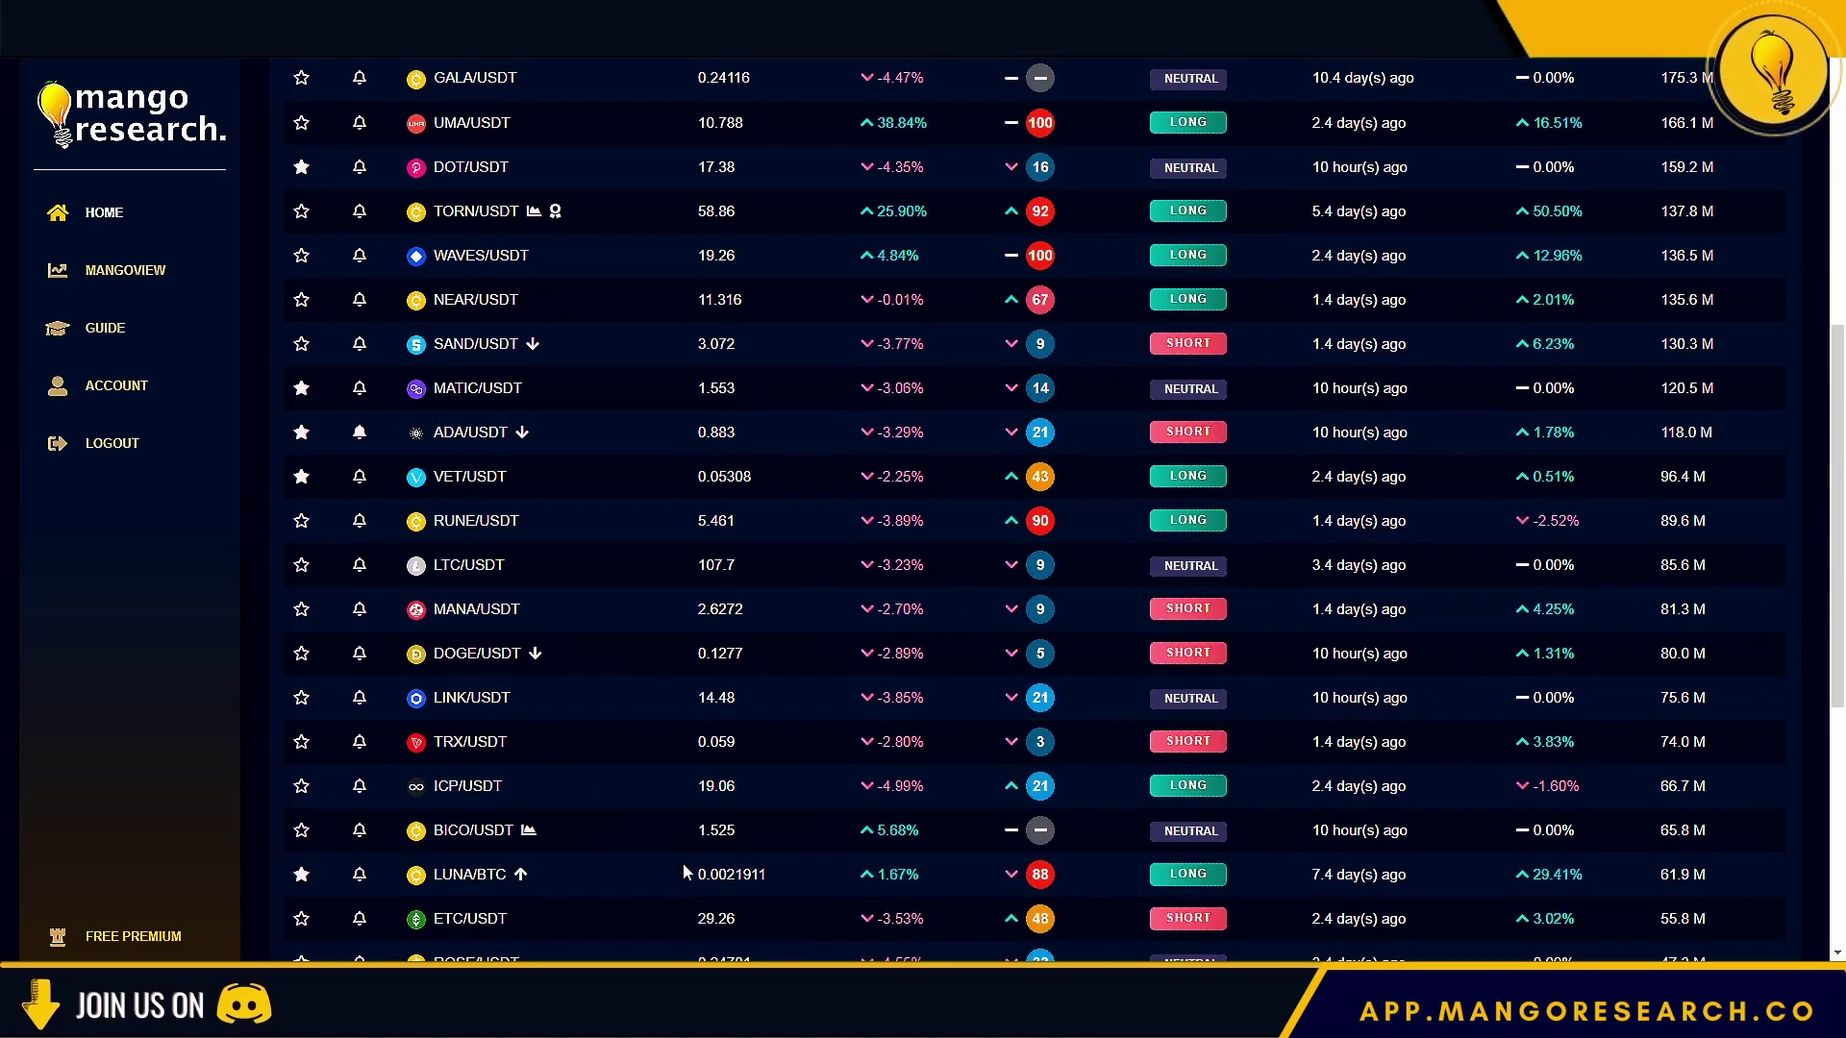
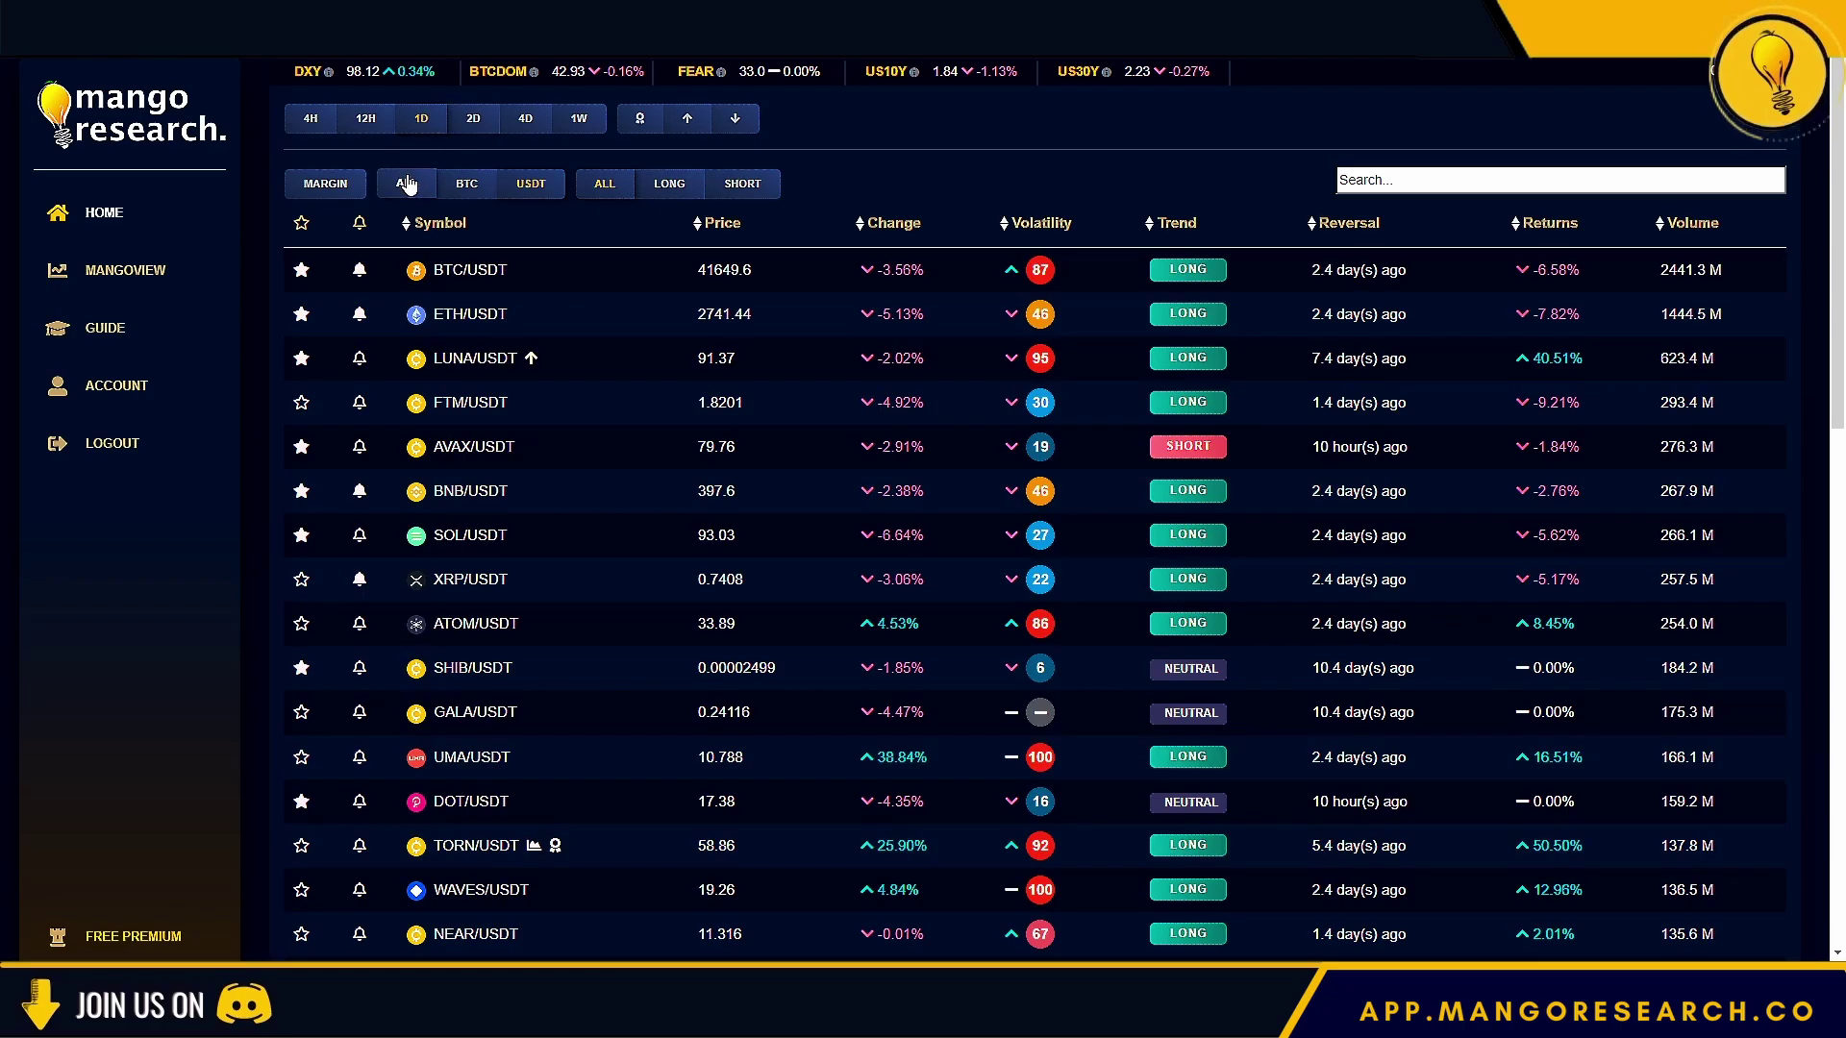
left_click(399, 182)
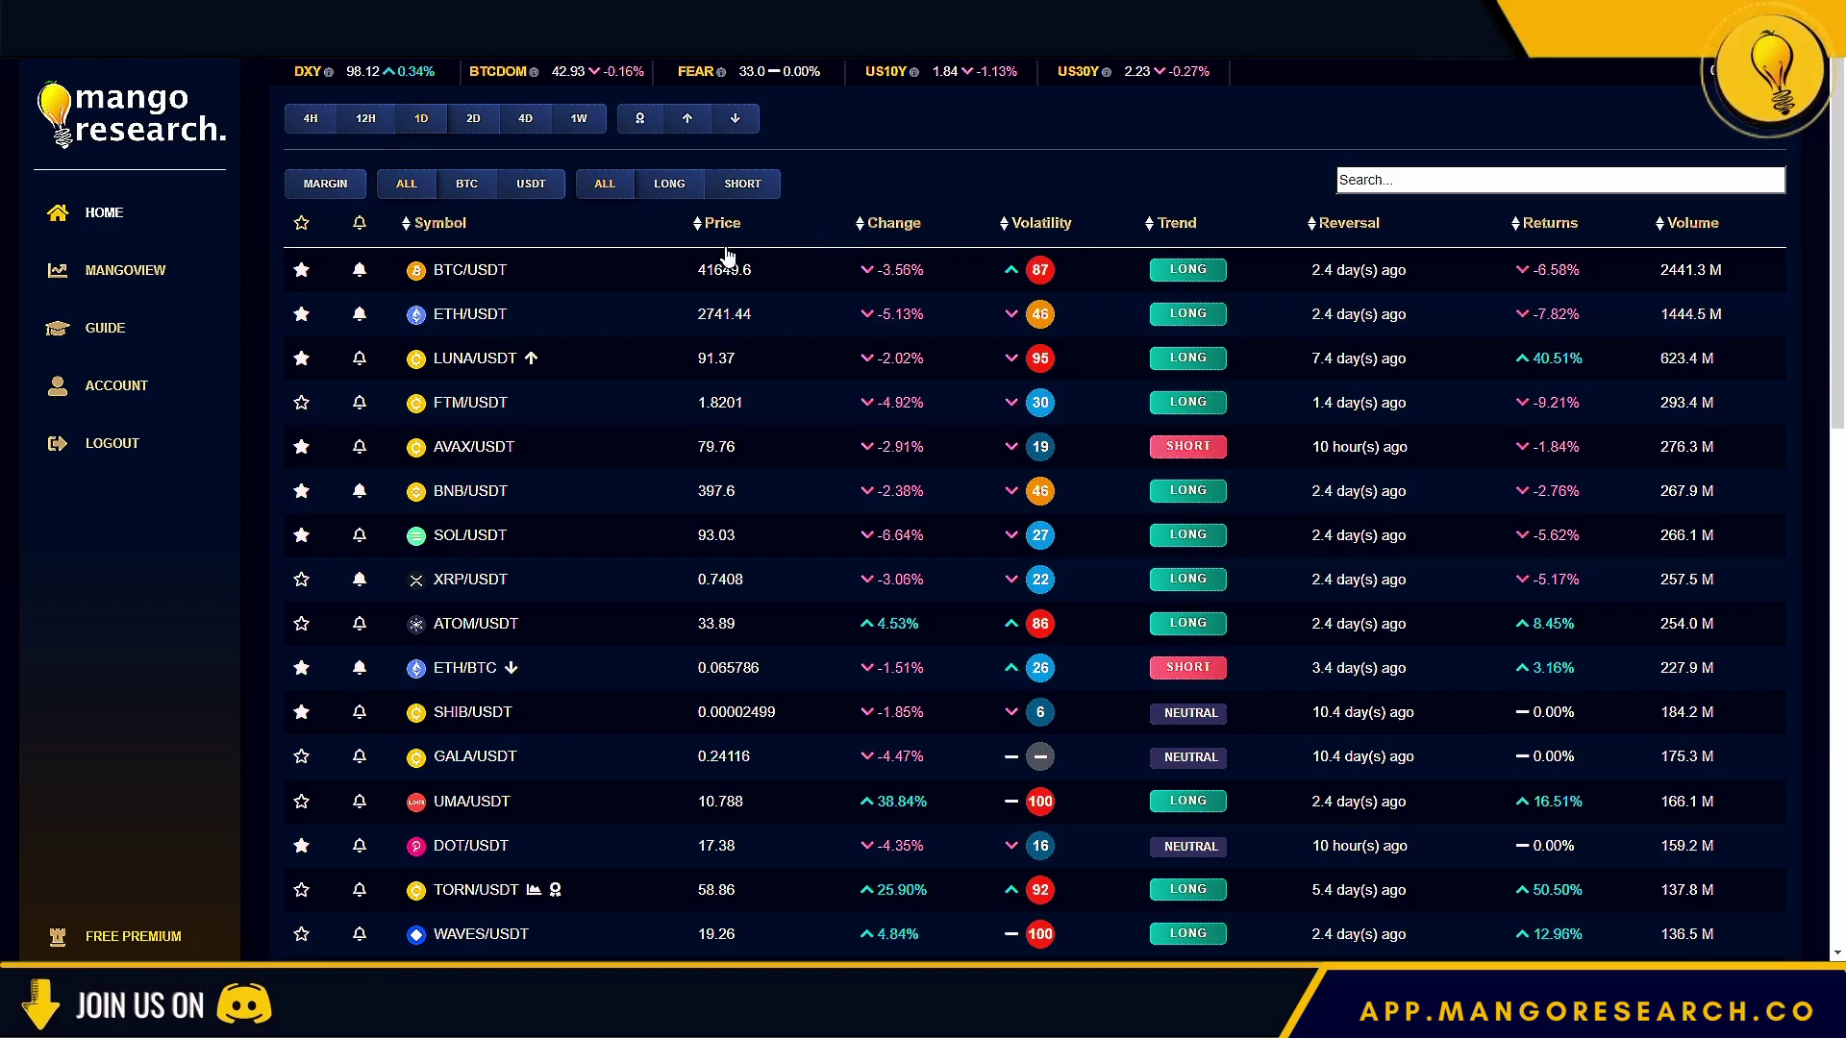
Filter the 1D list by long trends and switch the filter to short trends.
left_click(679, 181)
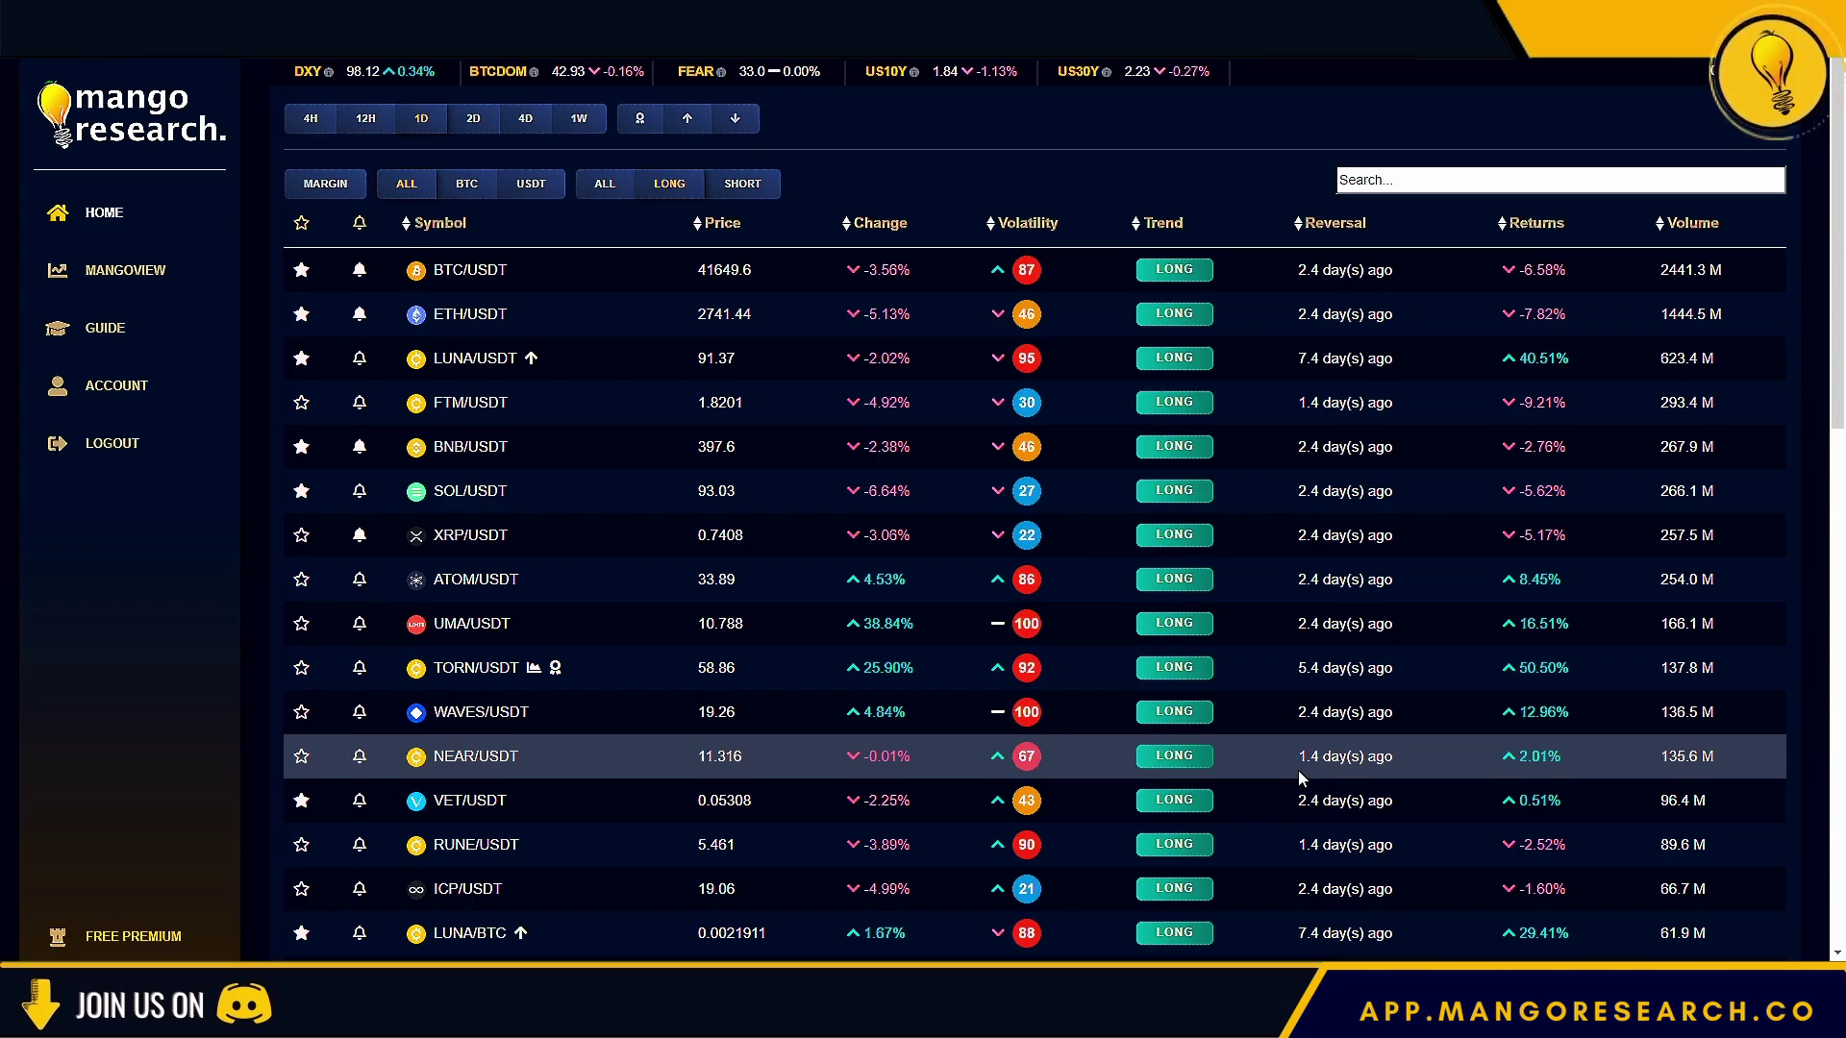
left_click(753, 189)
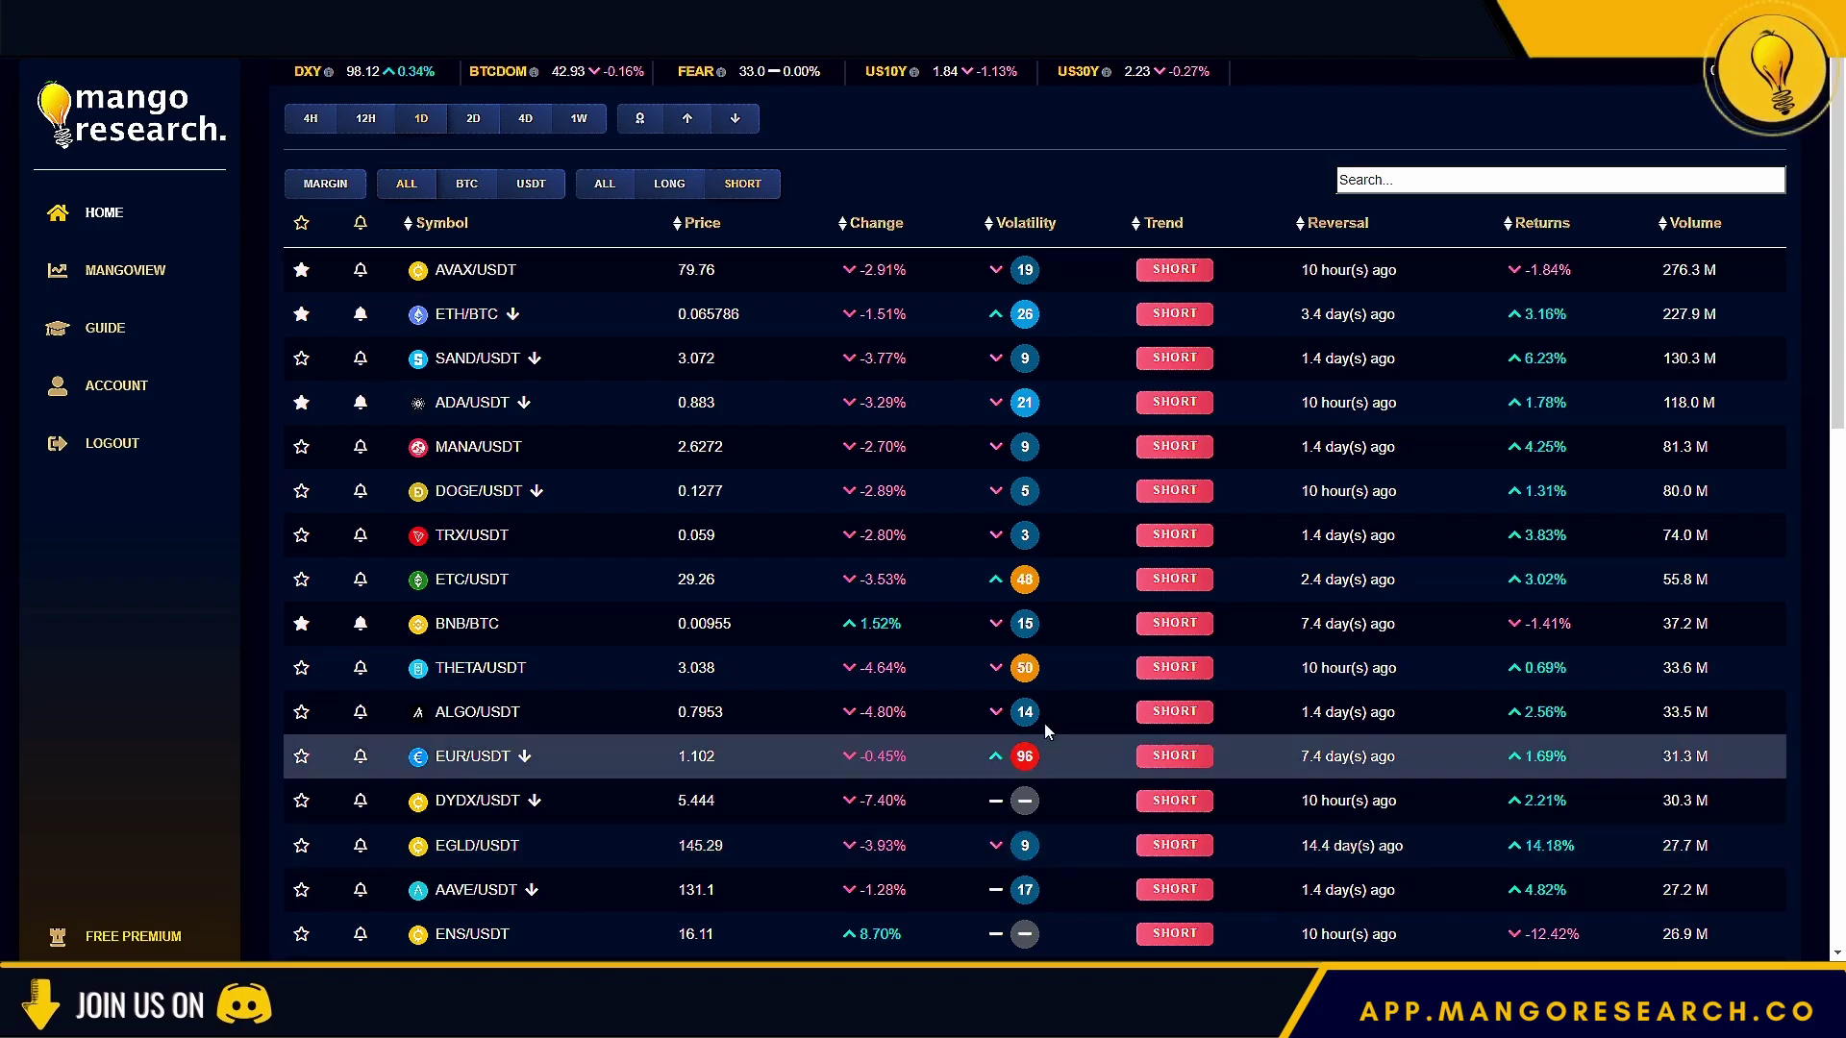
Filter the 4H timeframe to margin pairs quoted in BTC with a long trend.
left_click(306, 125)
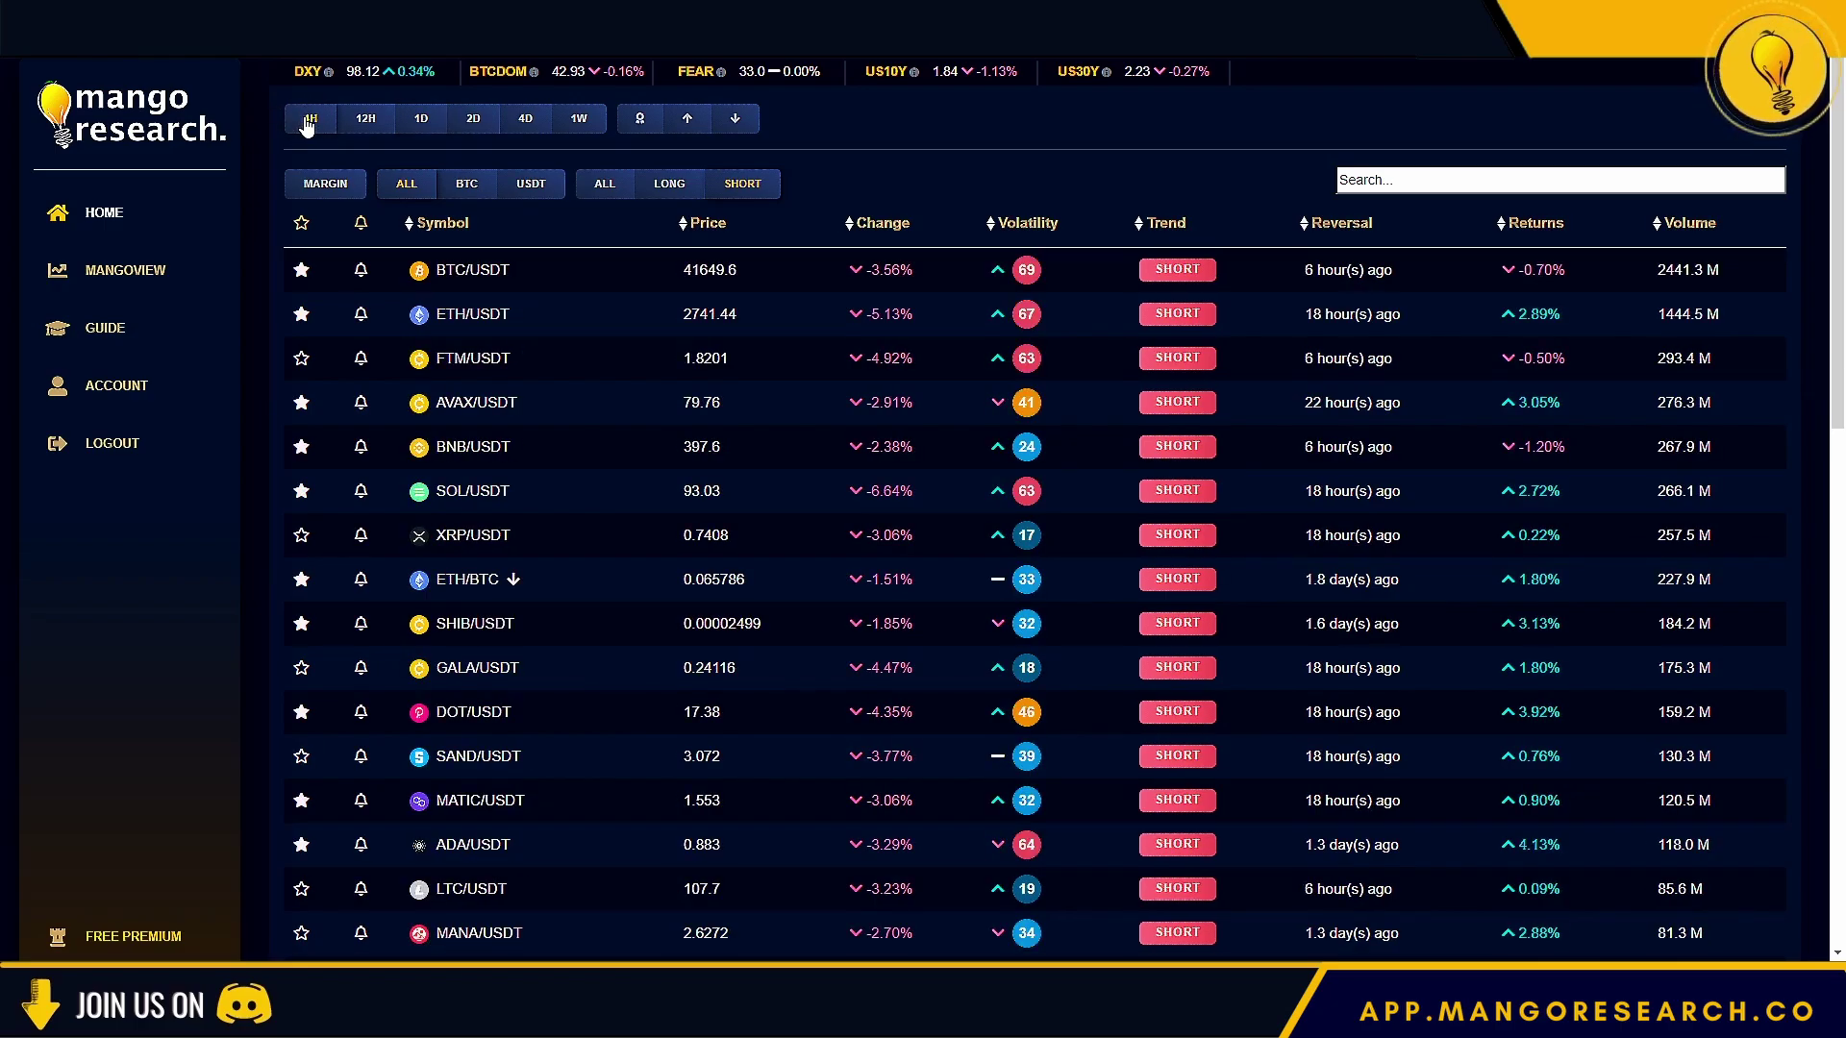
left_click(678, 184)
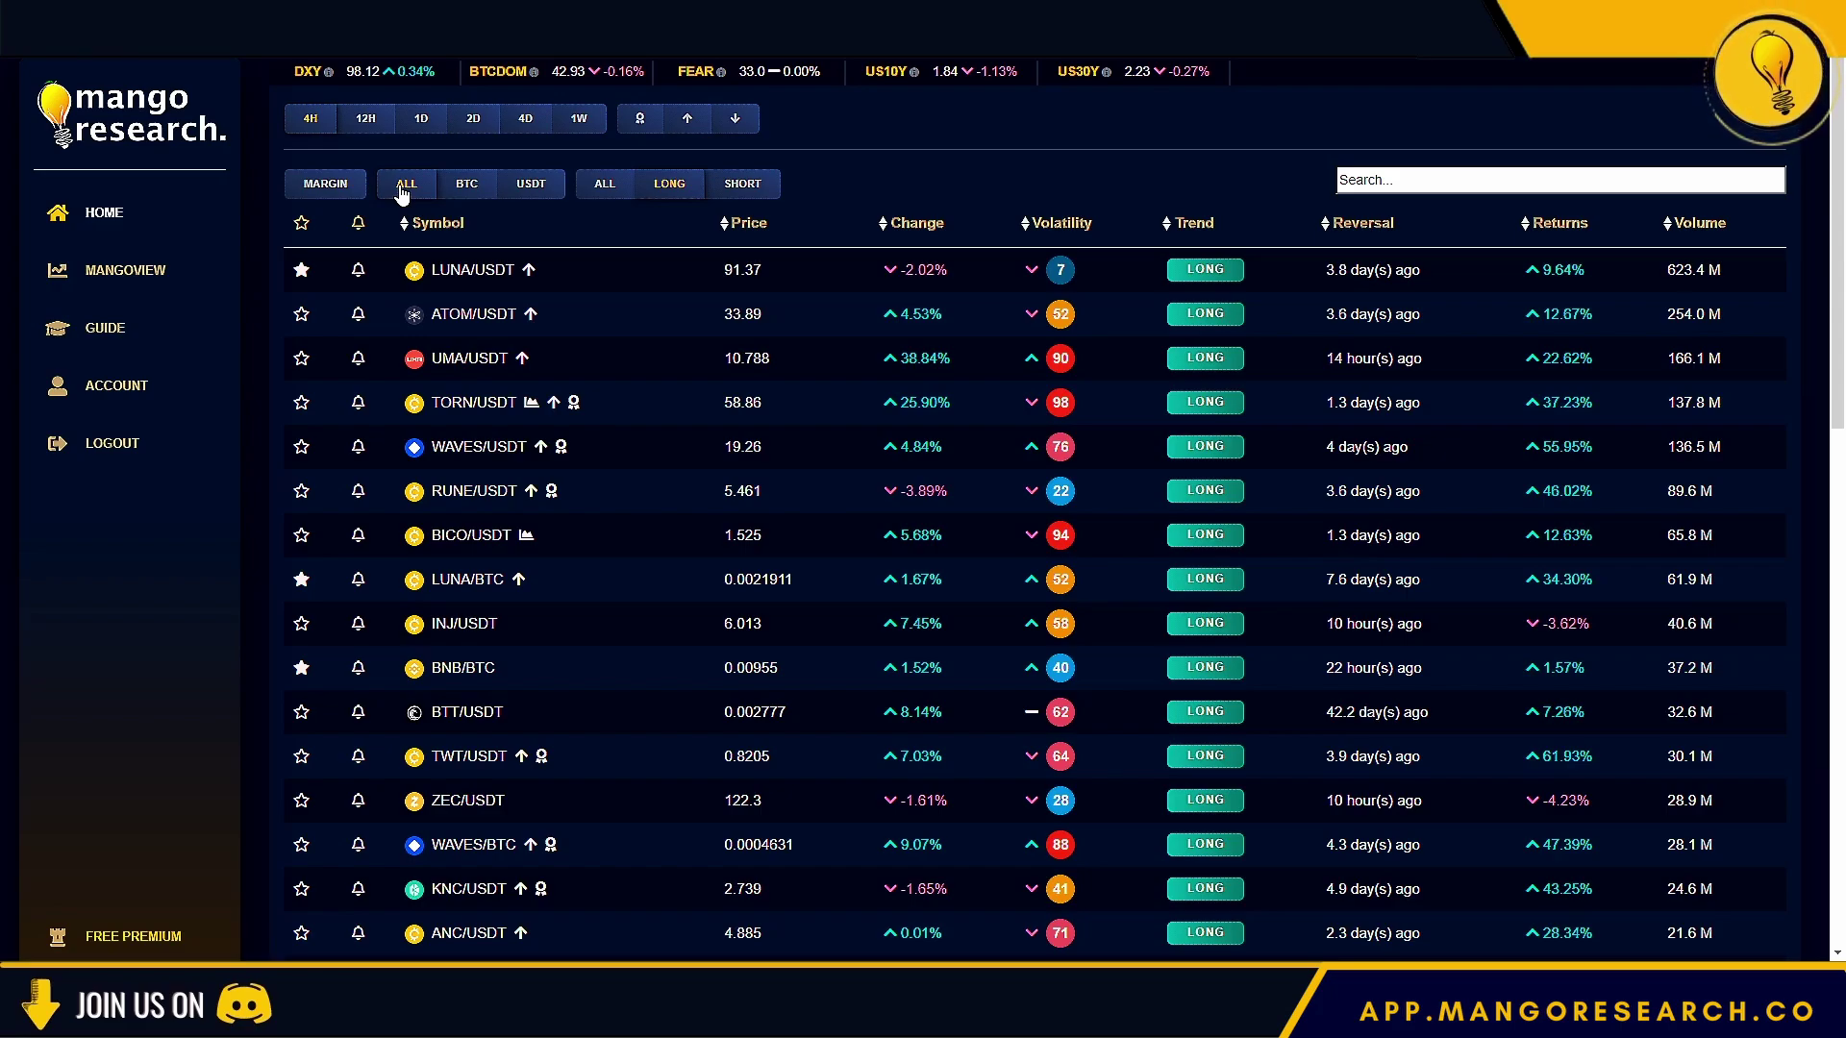
left_click(326, 185)
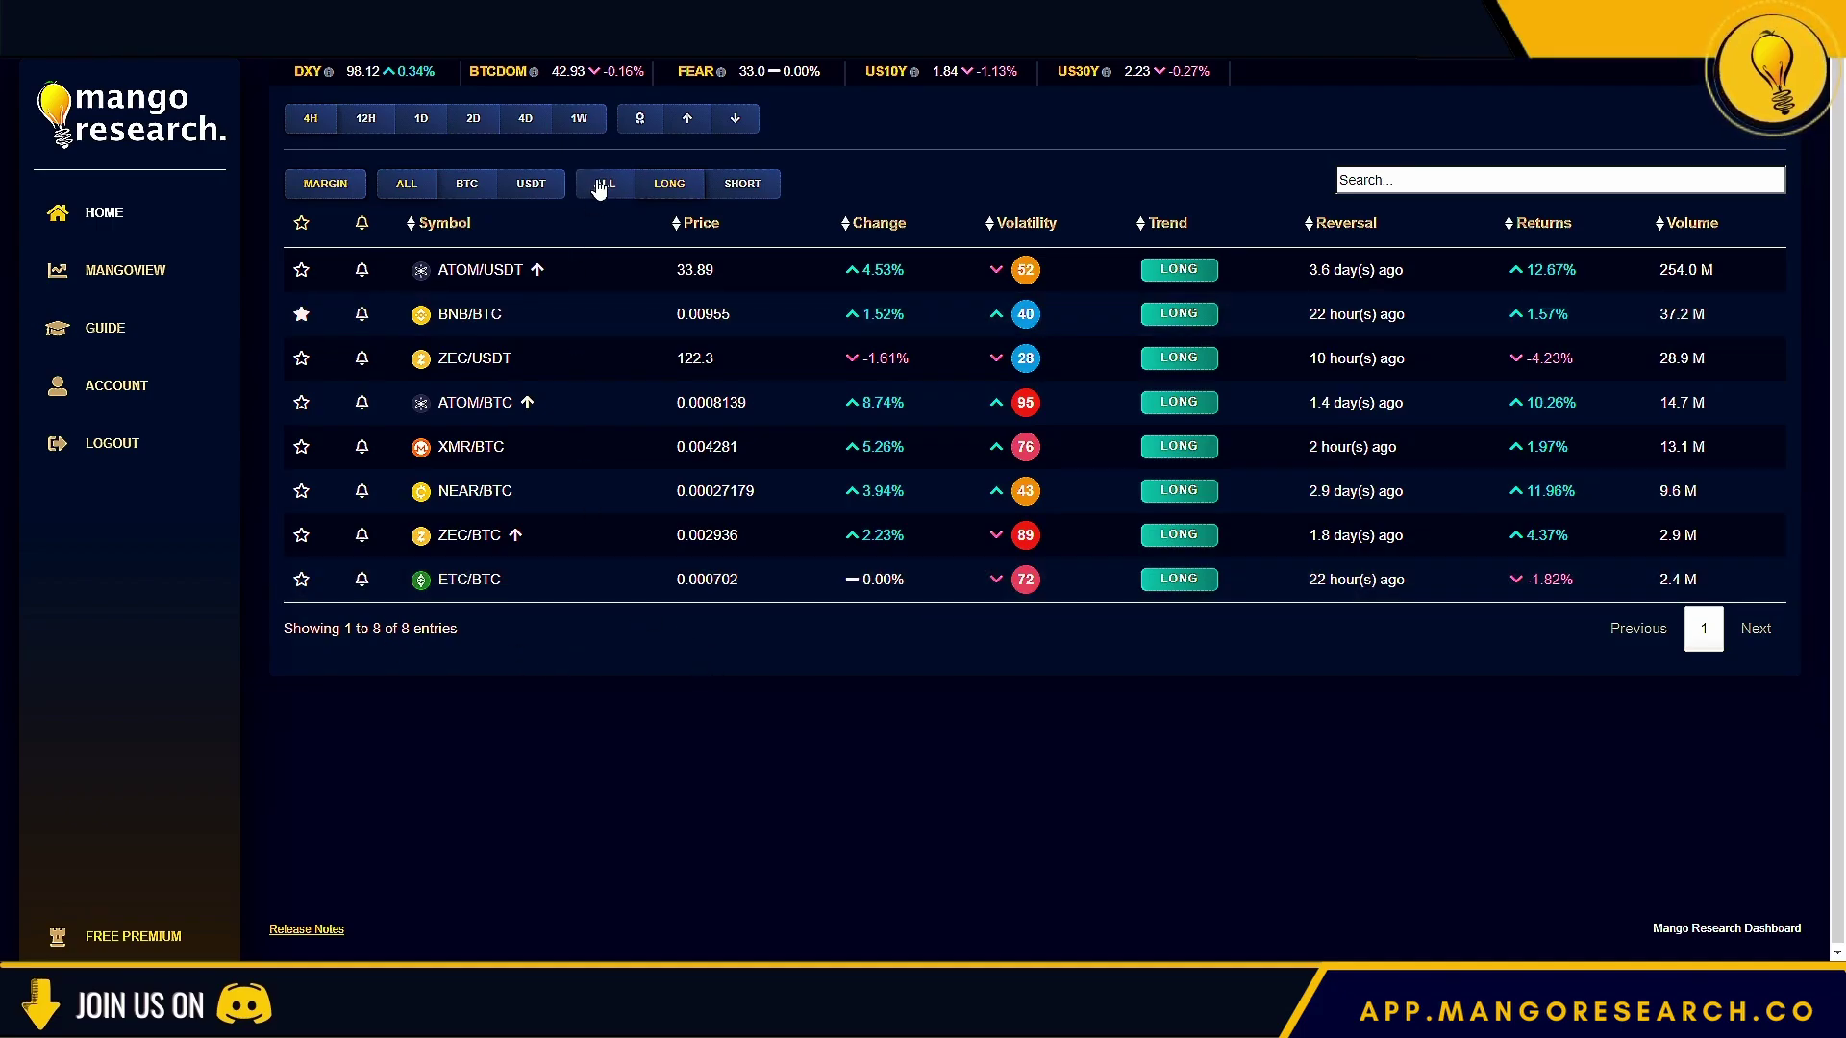
left_click(479, 188)
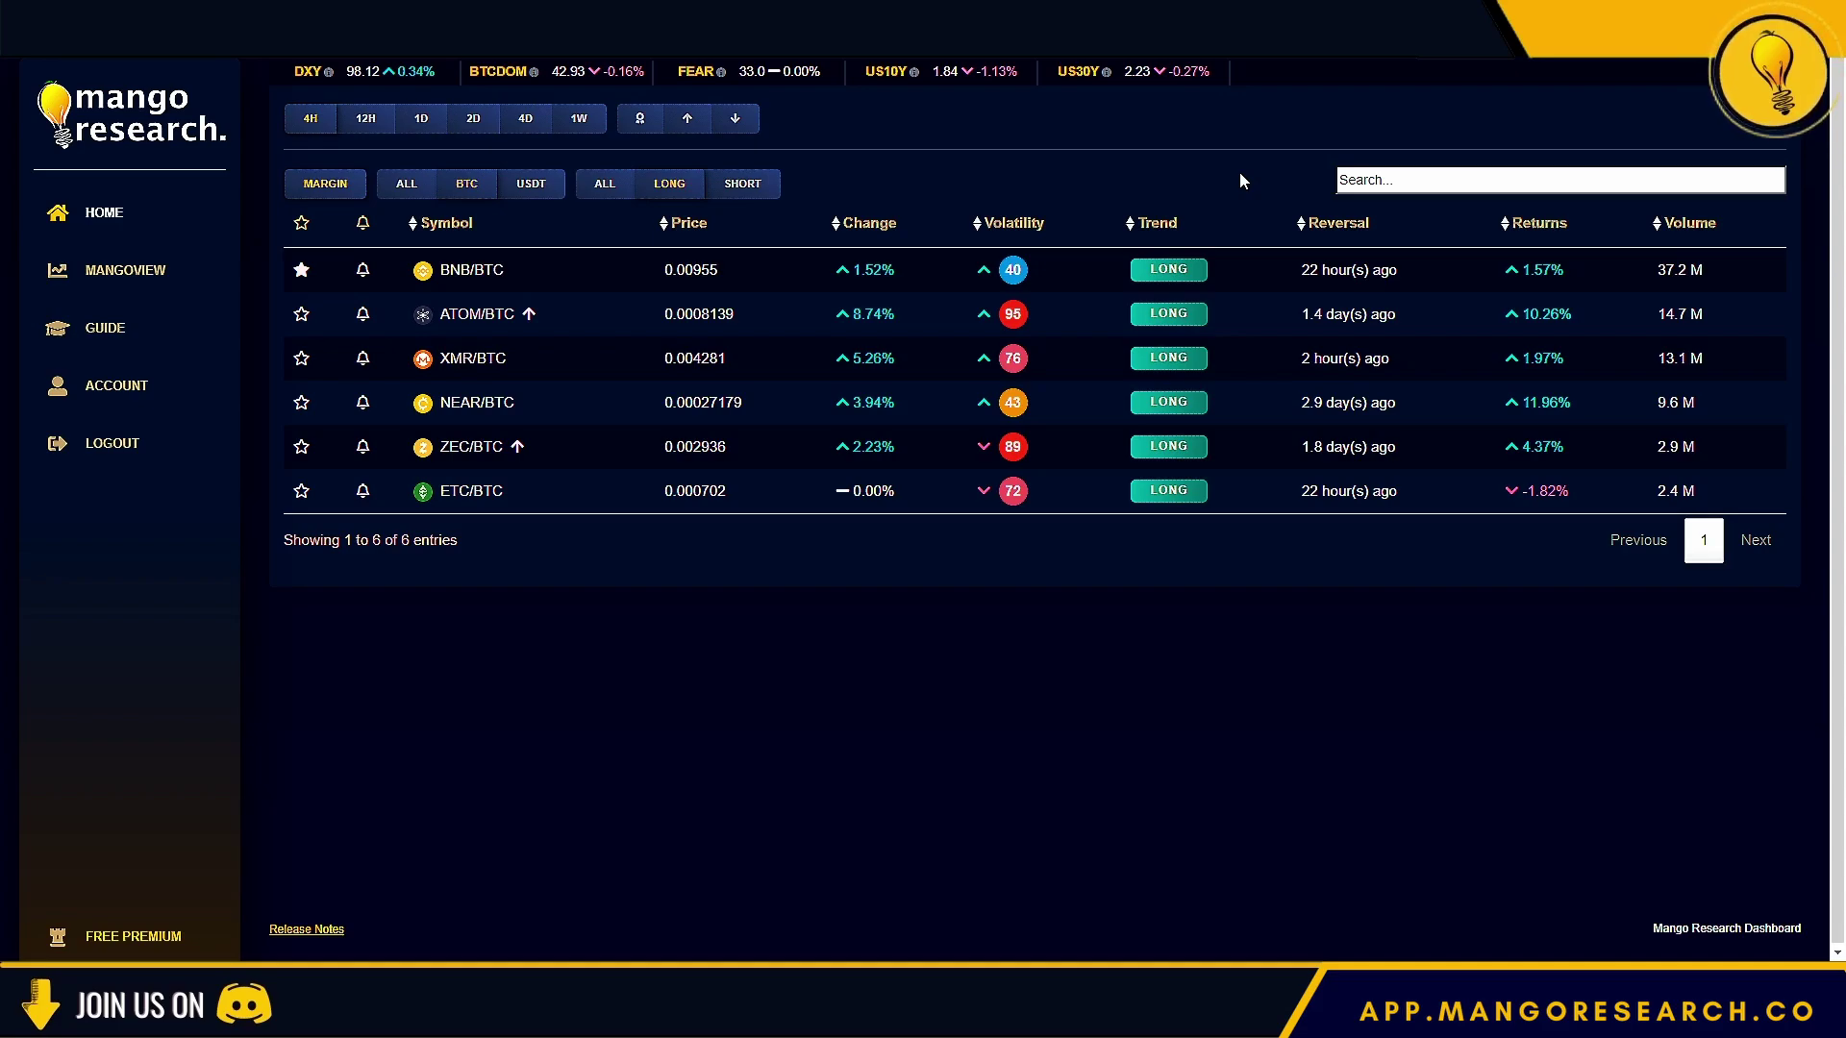
Clear the trend, quote currency and margin filters so that the 4H list covers all pairs.
left_click(581, 182)
left_click(406, 184)
left_click(300, 187)
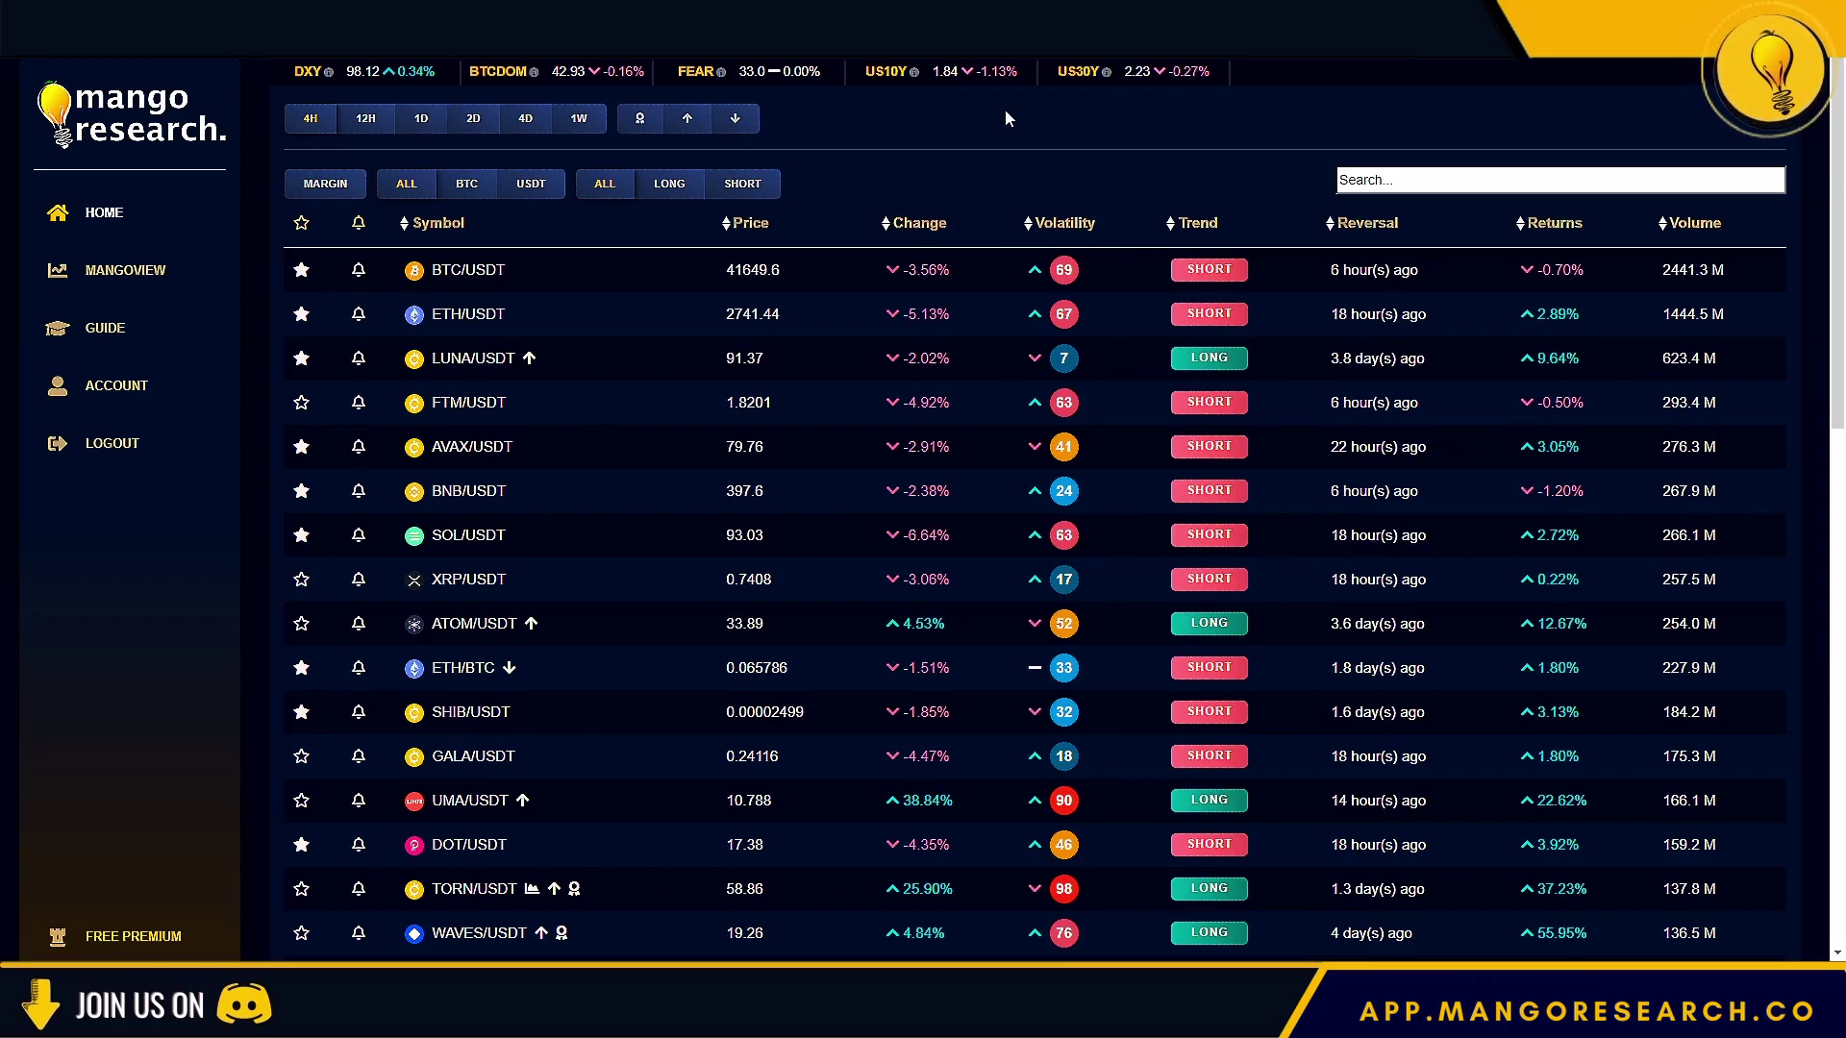
Filter the 2D timeframe to margin USDT pairs with a short trend and check DOT/USDT's previous trend.
left_click(474, 119)
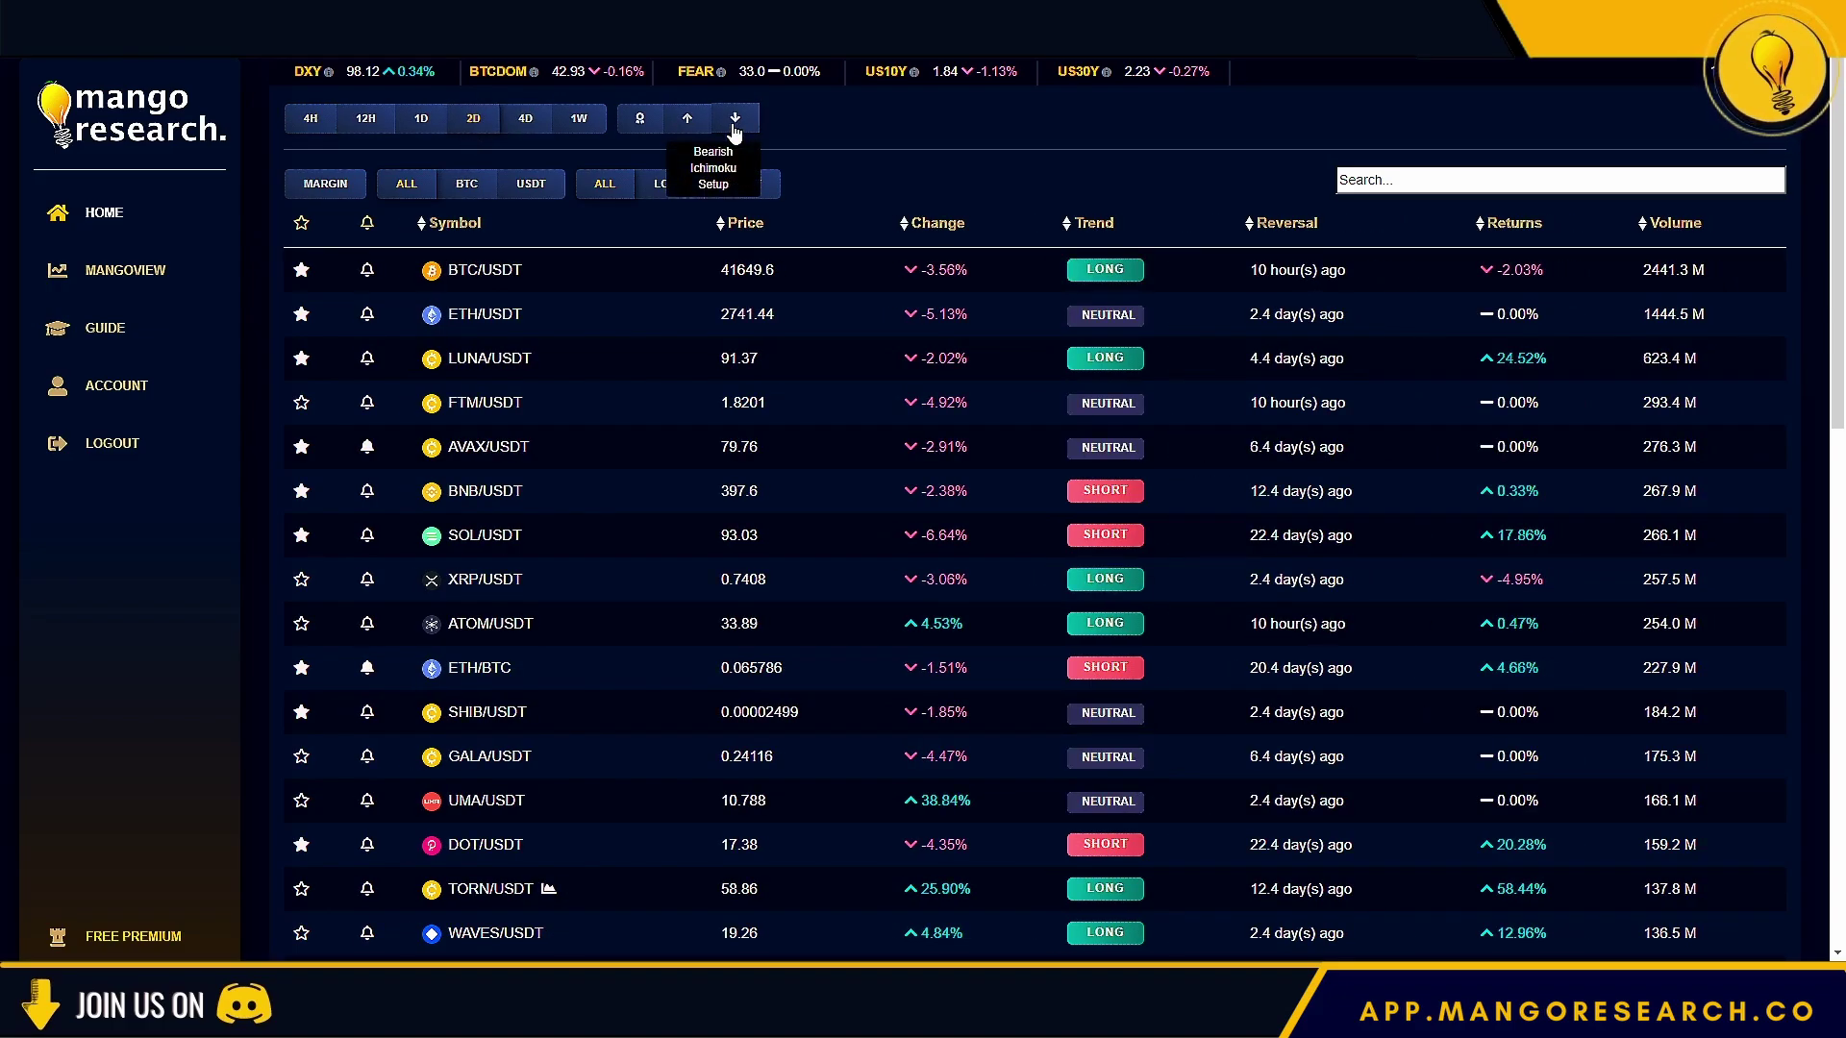
left_click(774, 191)
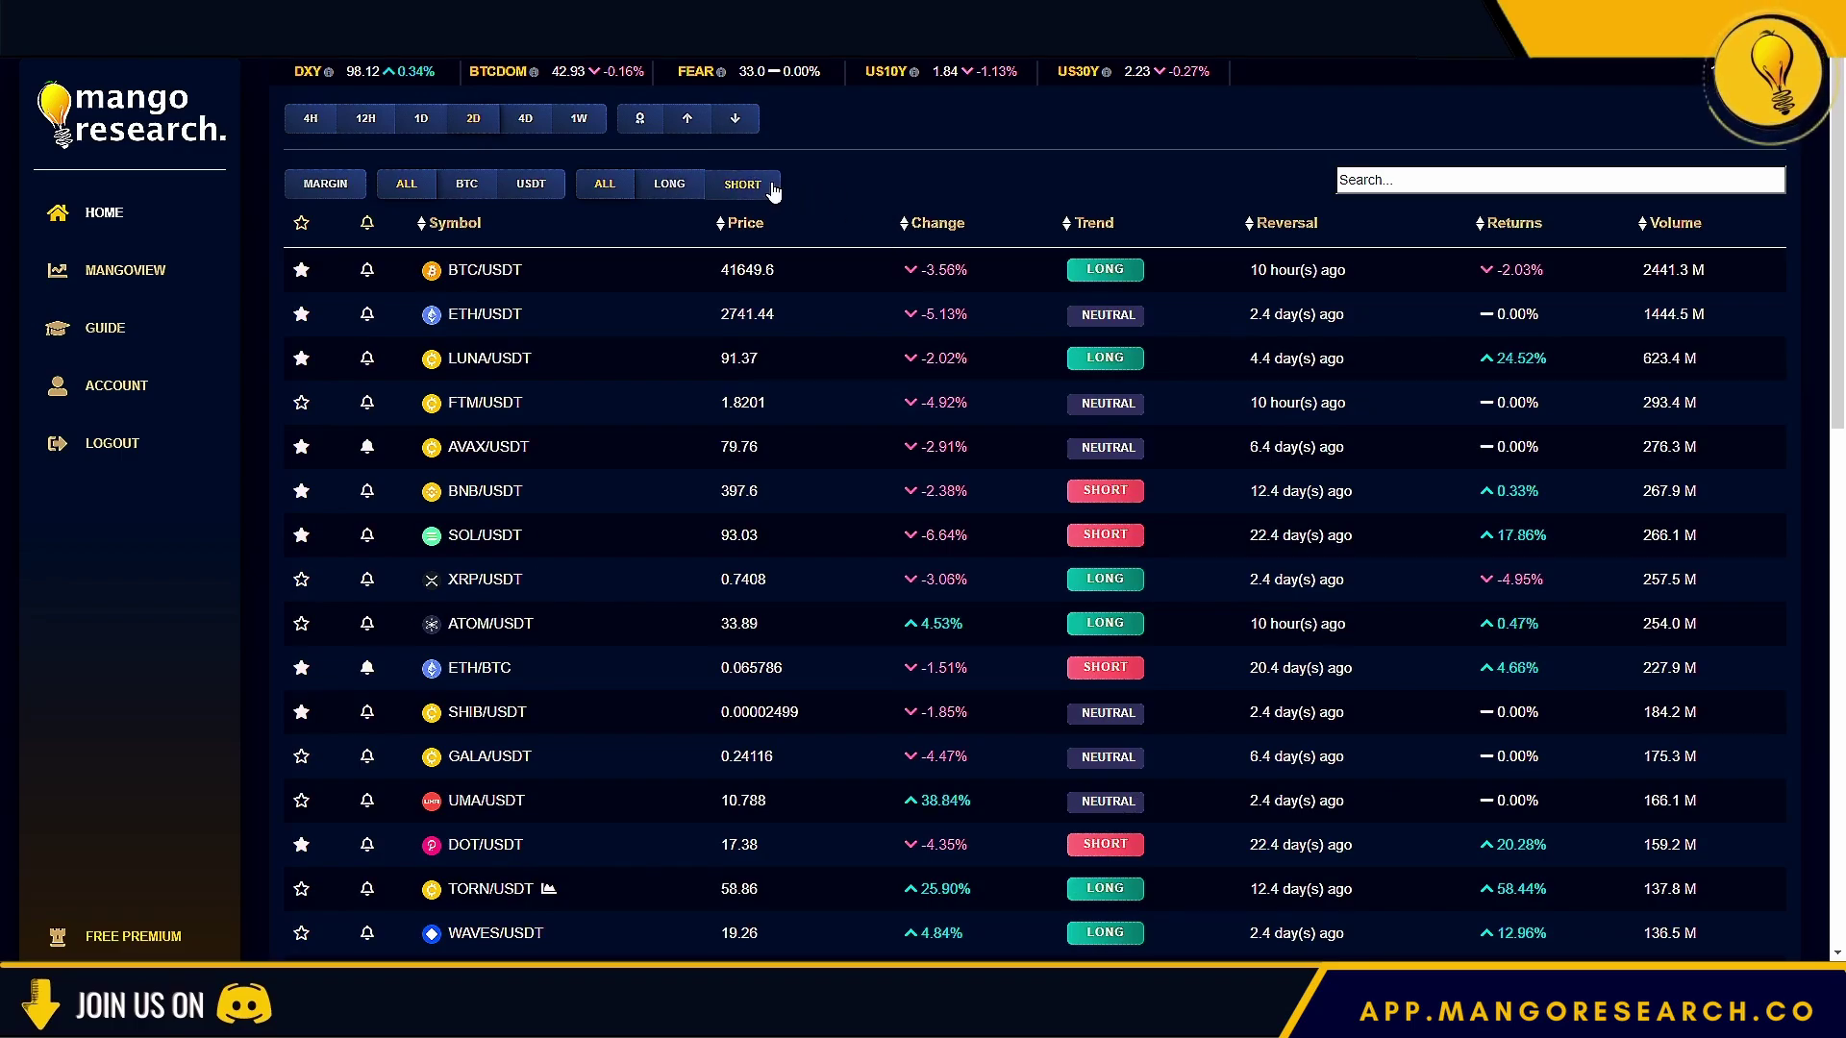
left_click(547, 192)
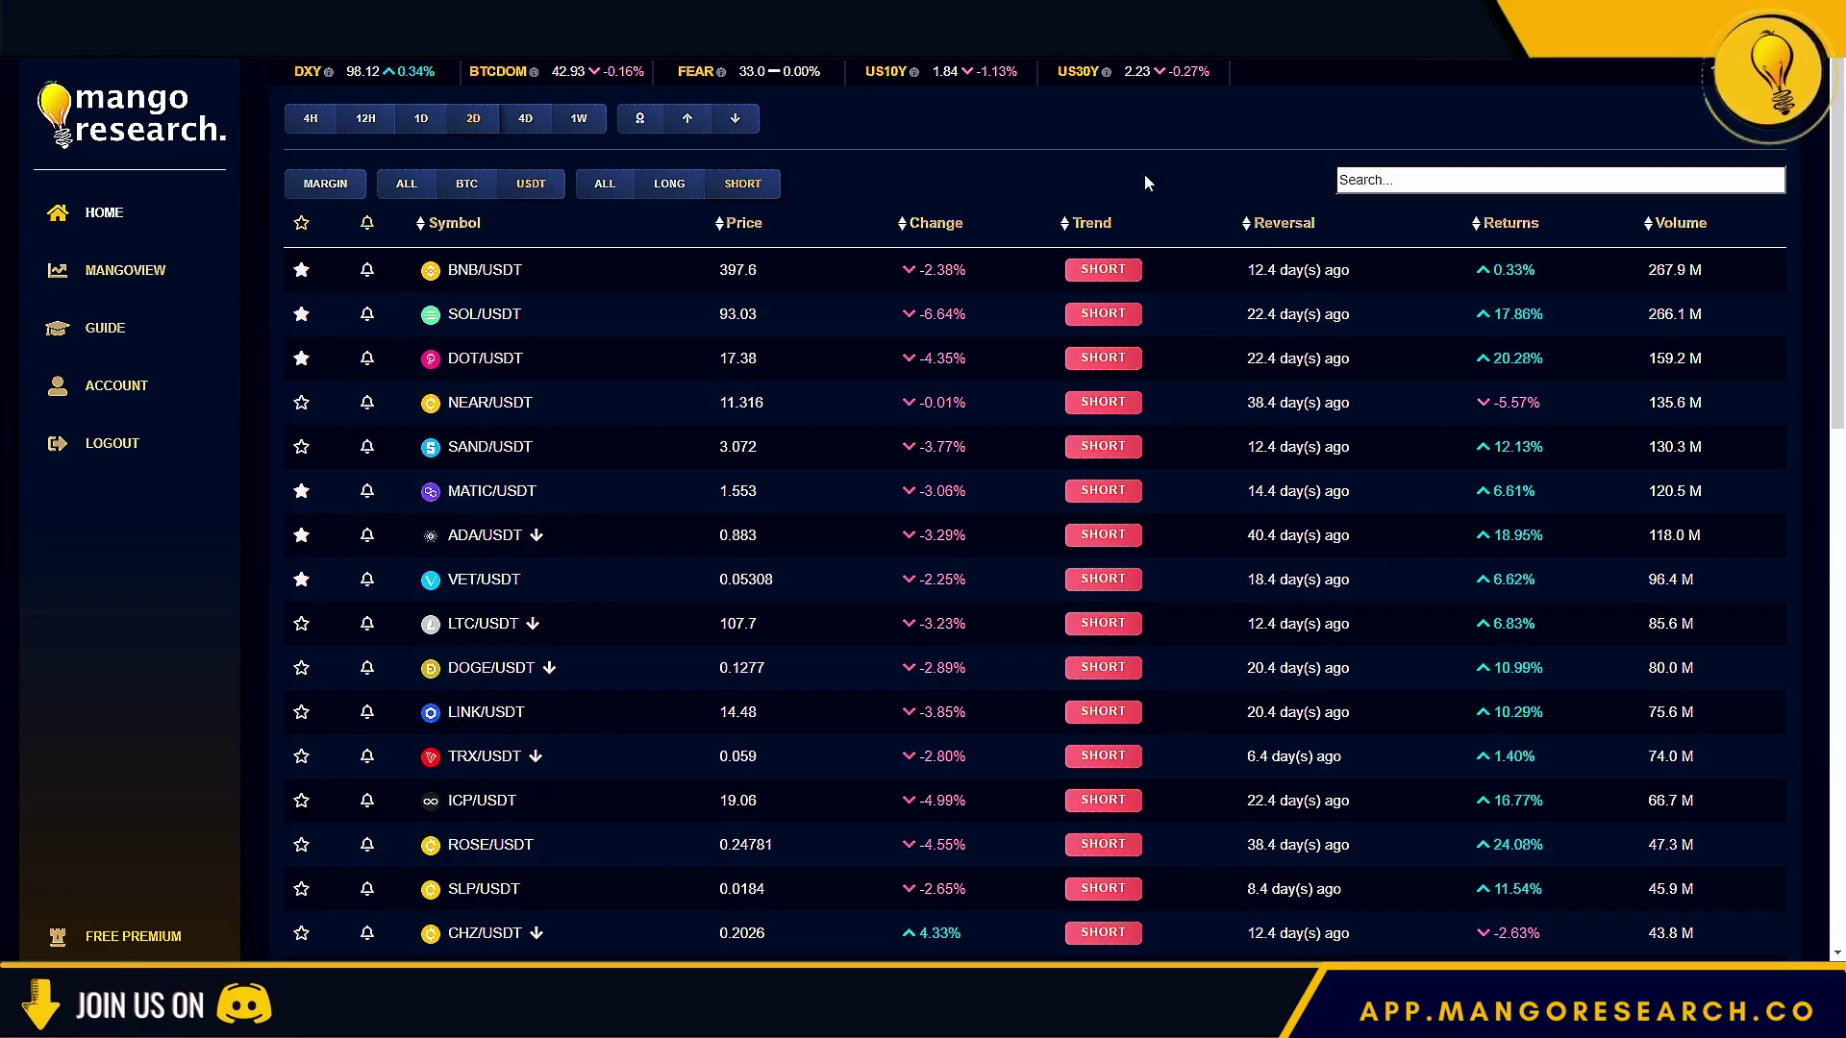
left_click(319, 184)
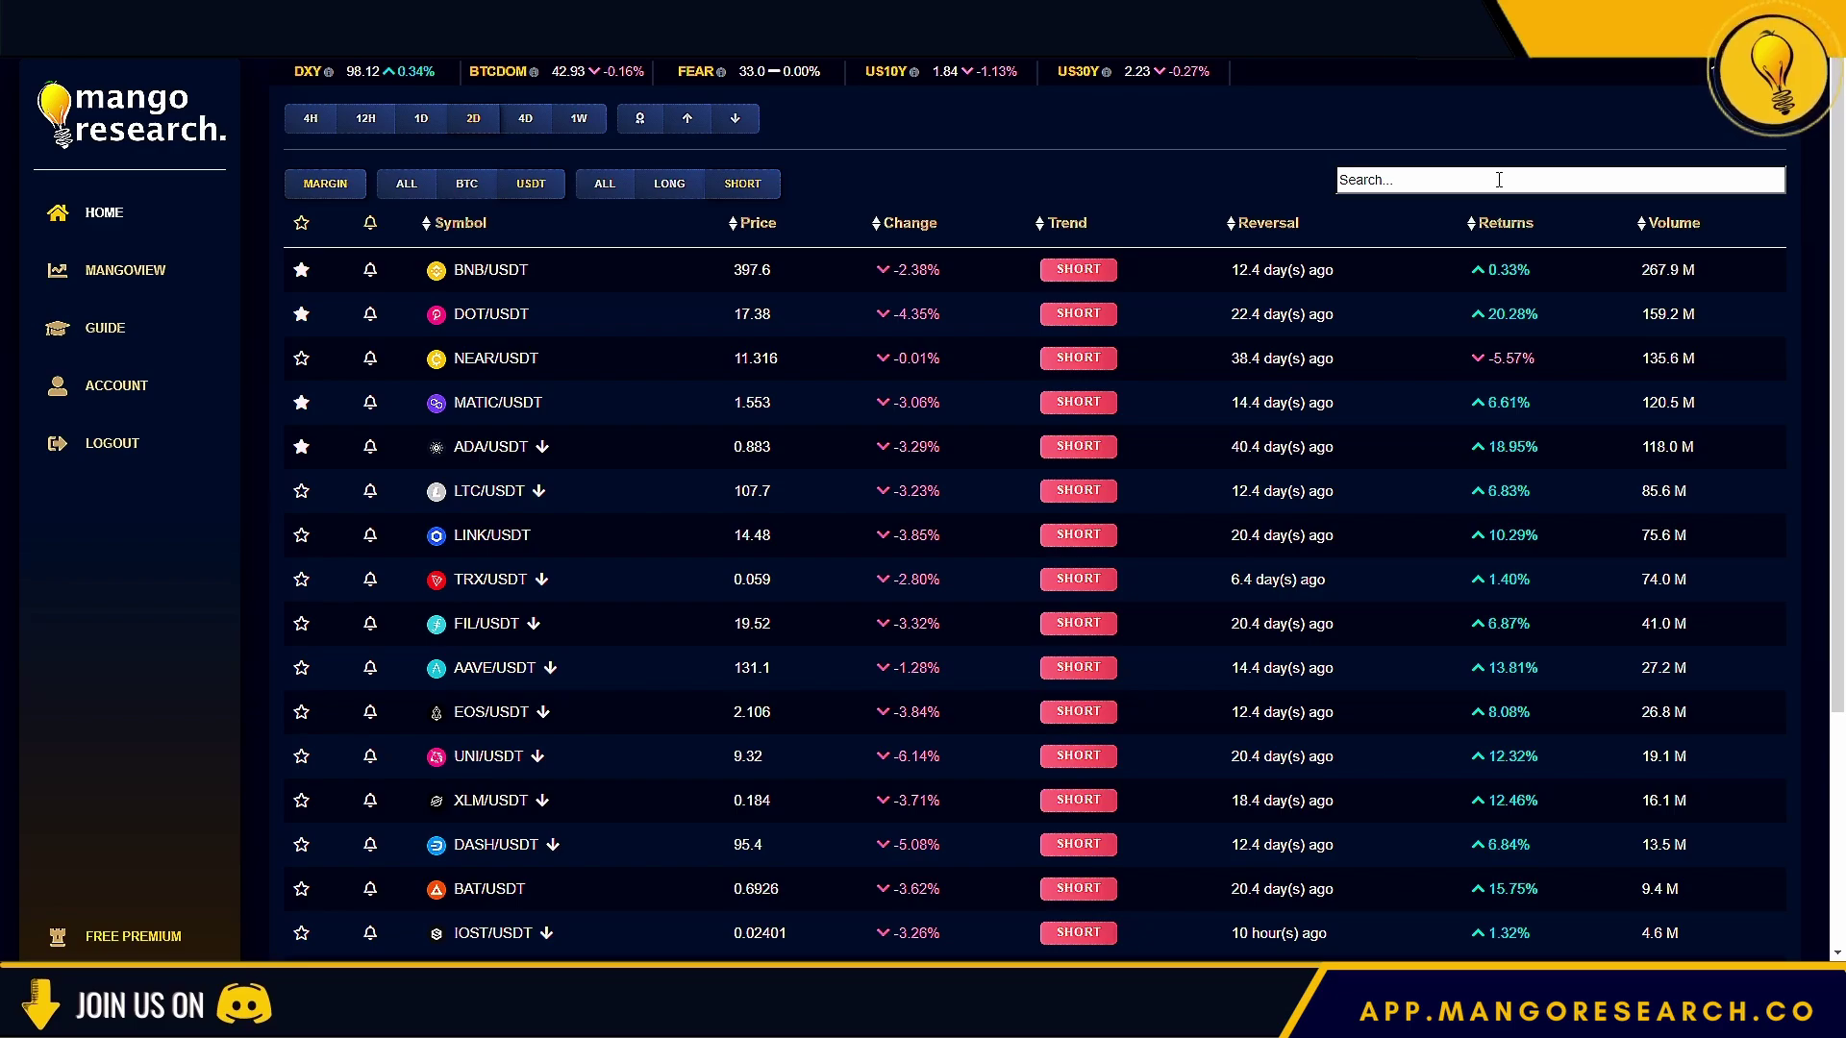
mouse_move(1089, 316)
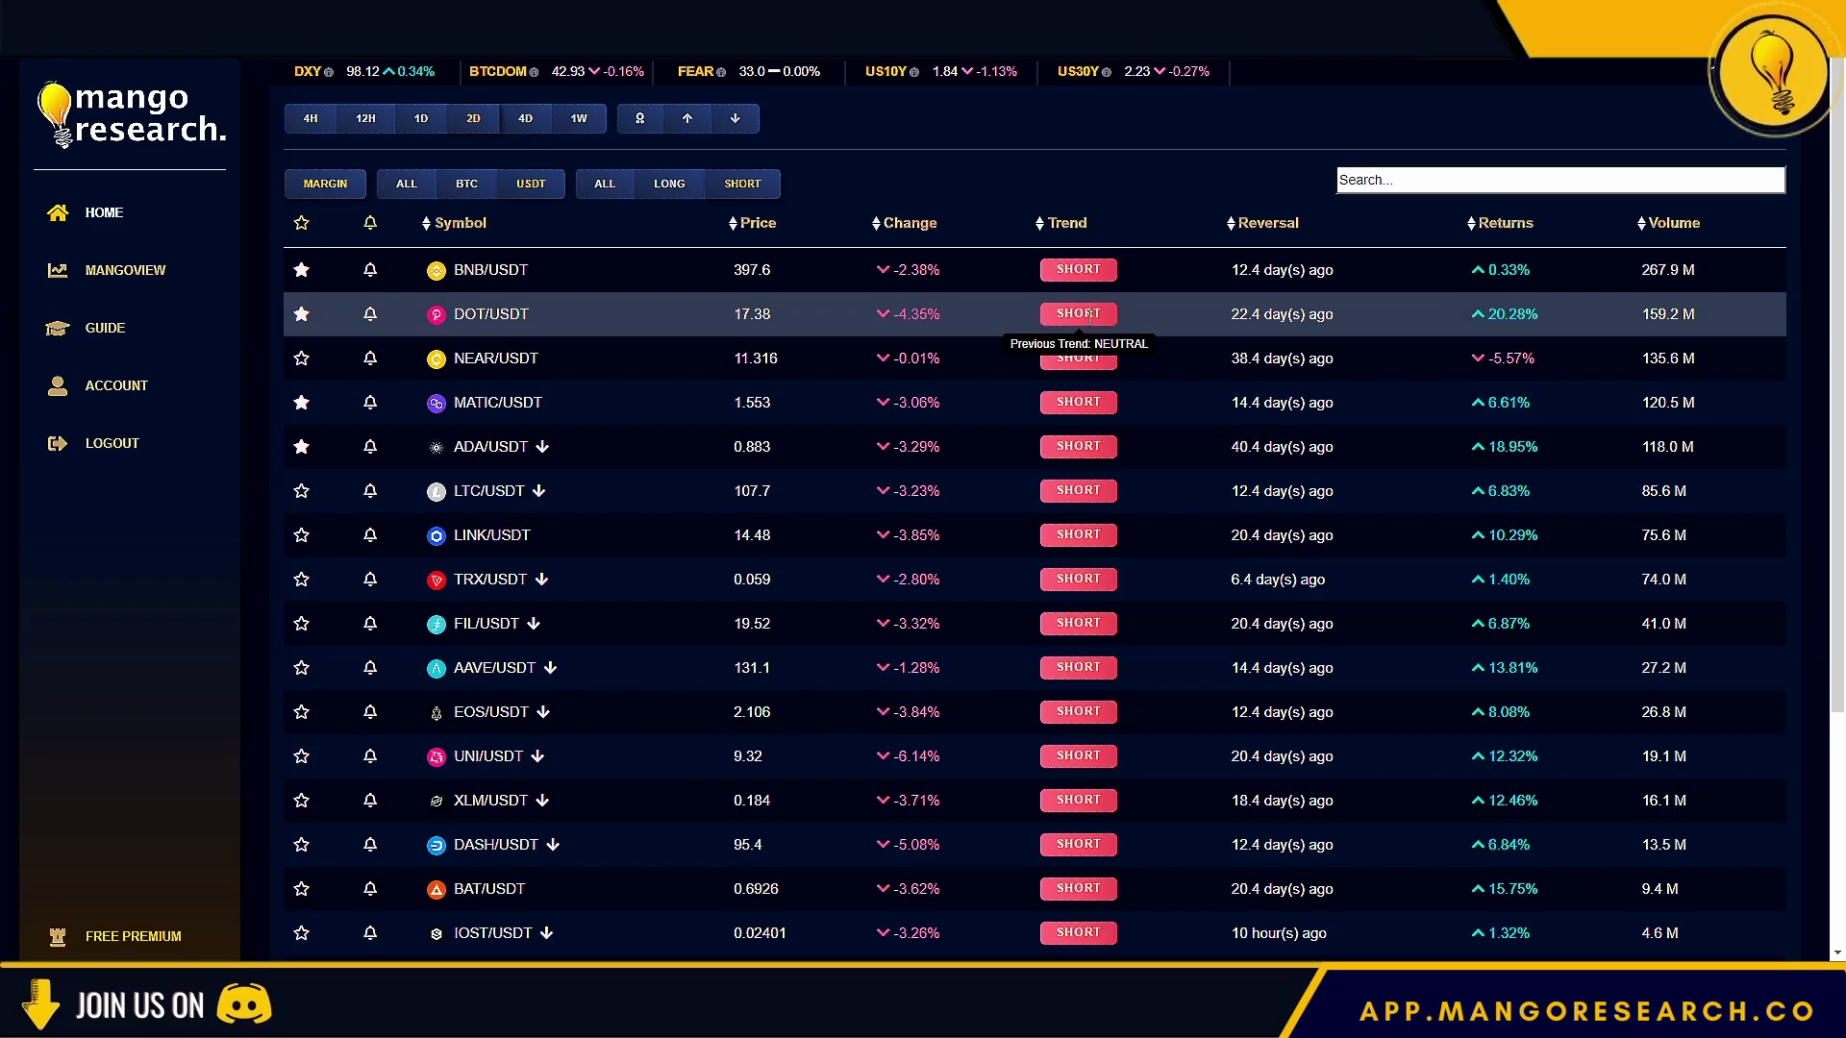
Show the 1W timeframe and remove the margin filter from the list of all pairs.
left_click(595, 125)
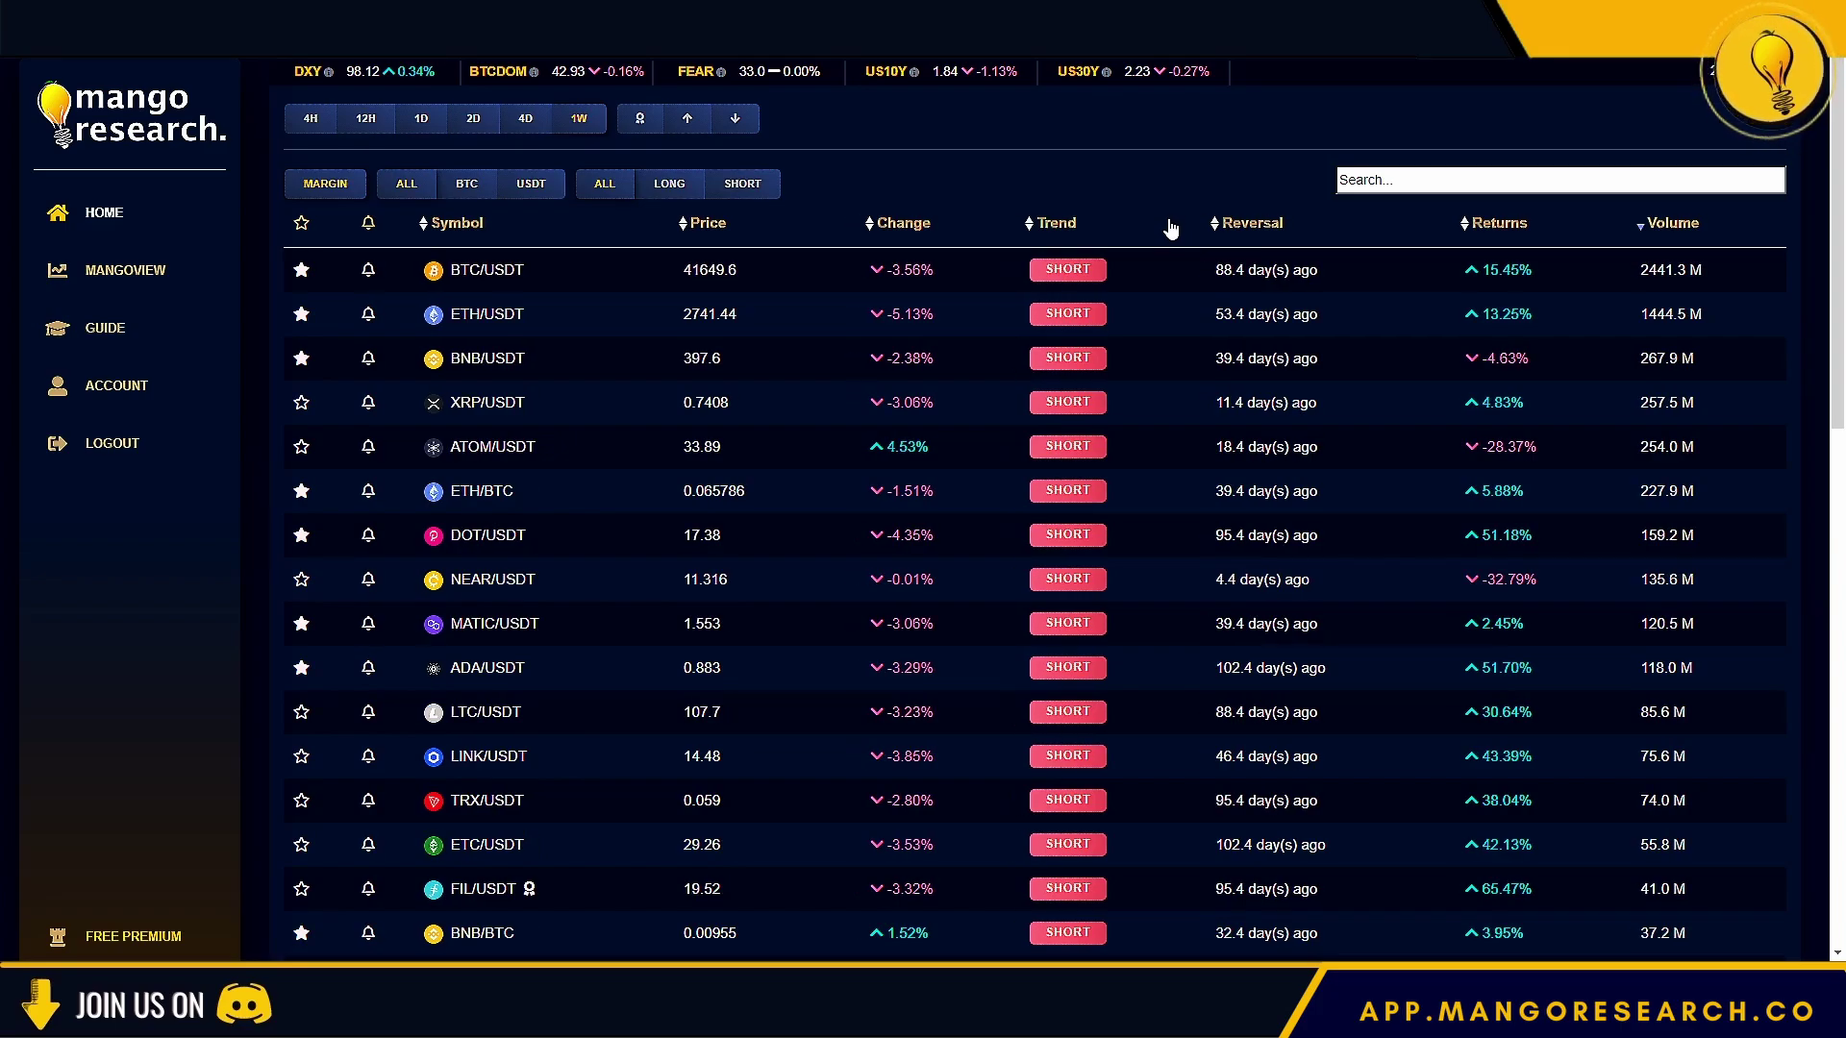
left_click(350, 192)
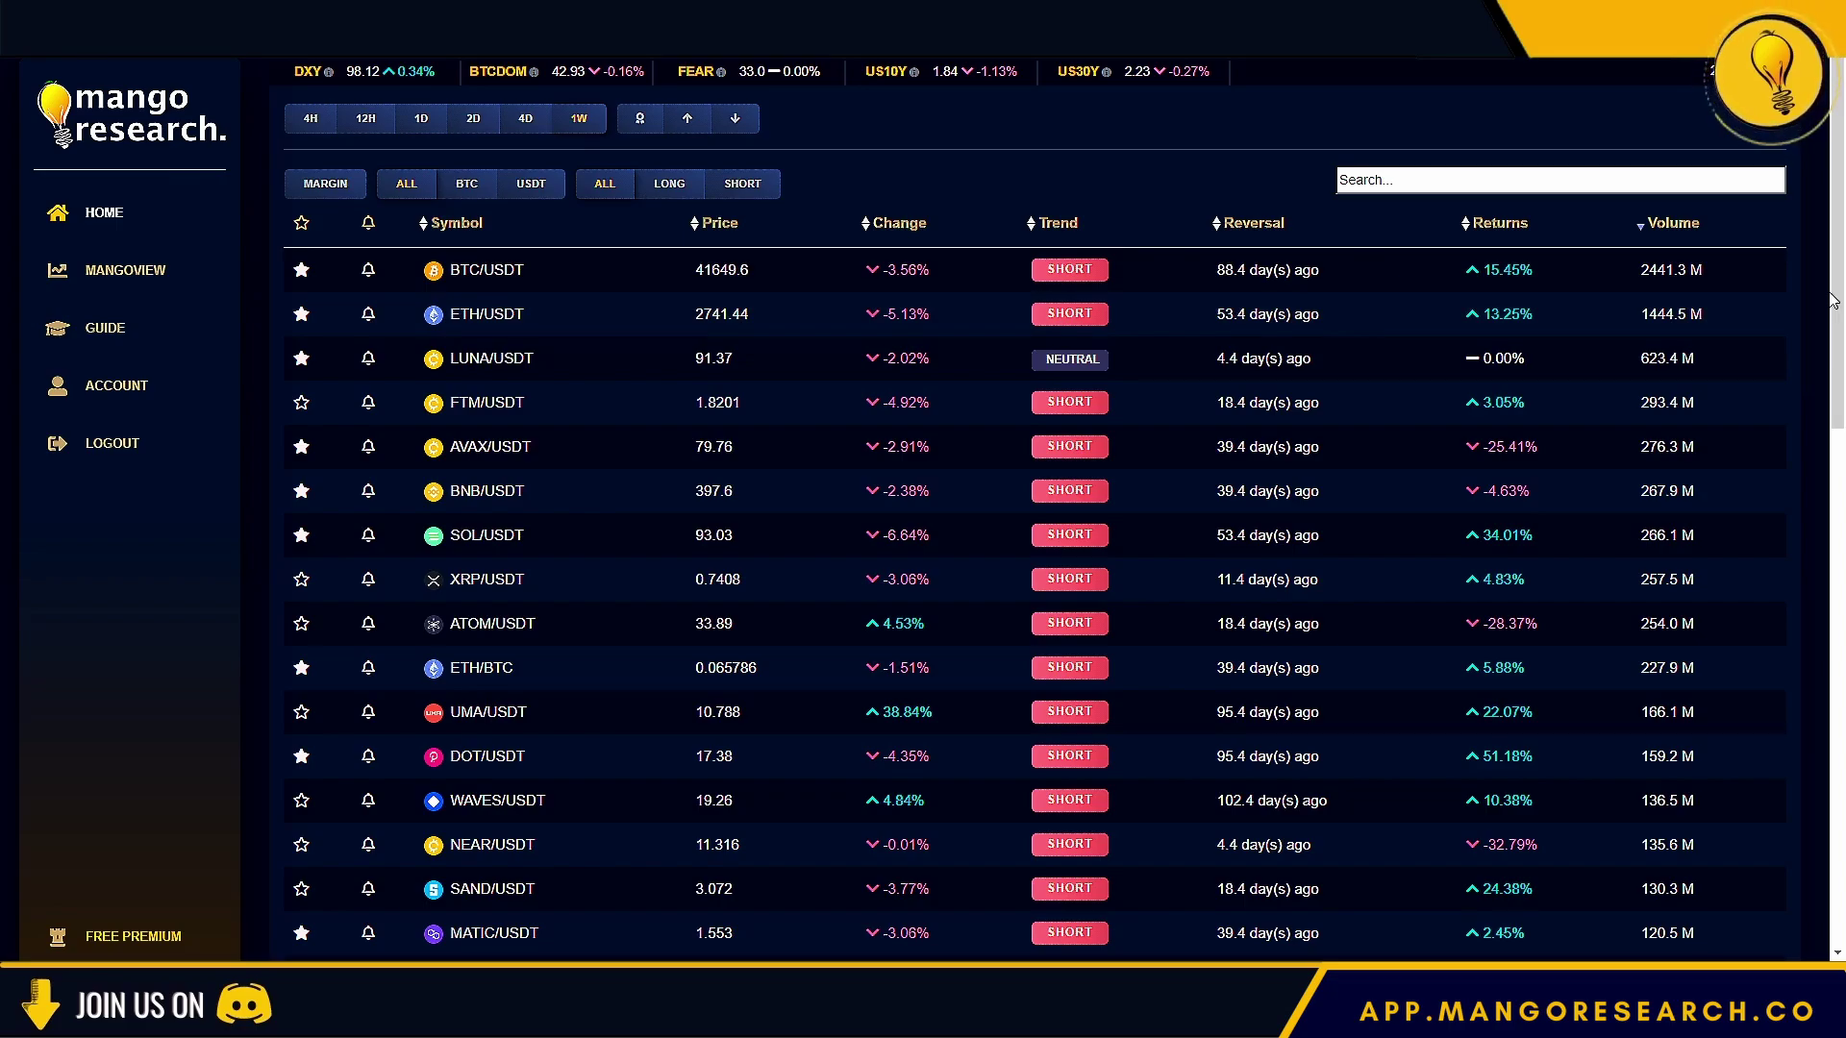
Switch to the 4H timeframe and examine the symbol and price change of BTC/USDT.
left_click(310, 119)
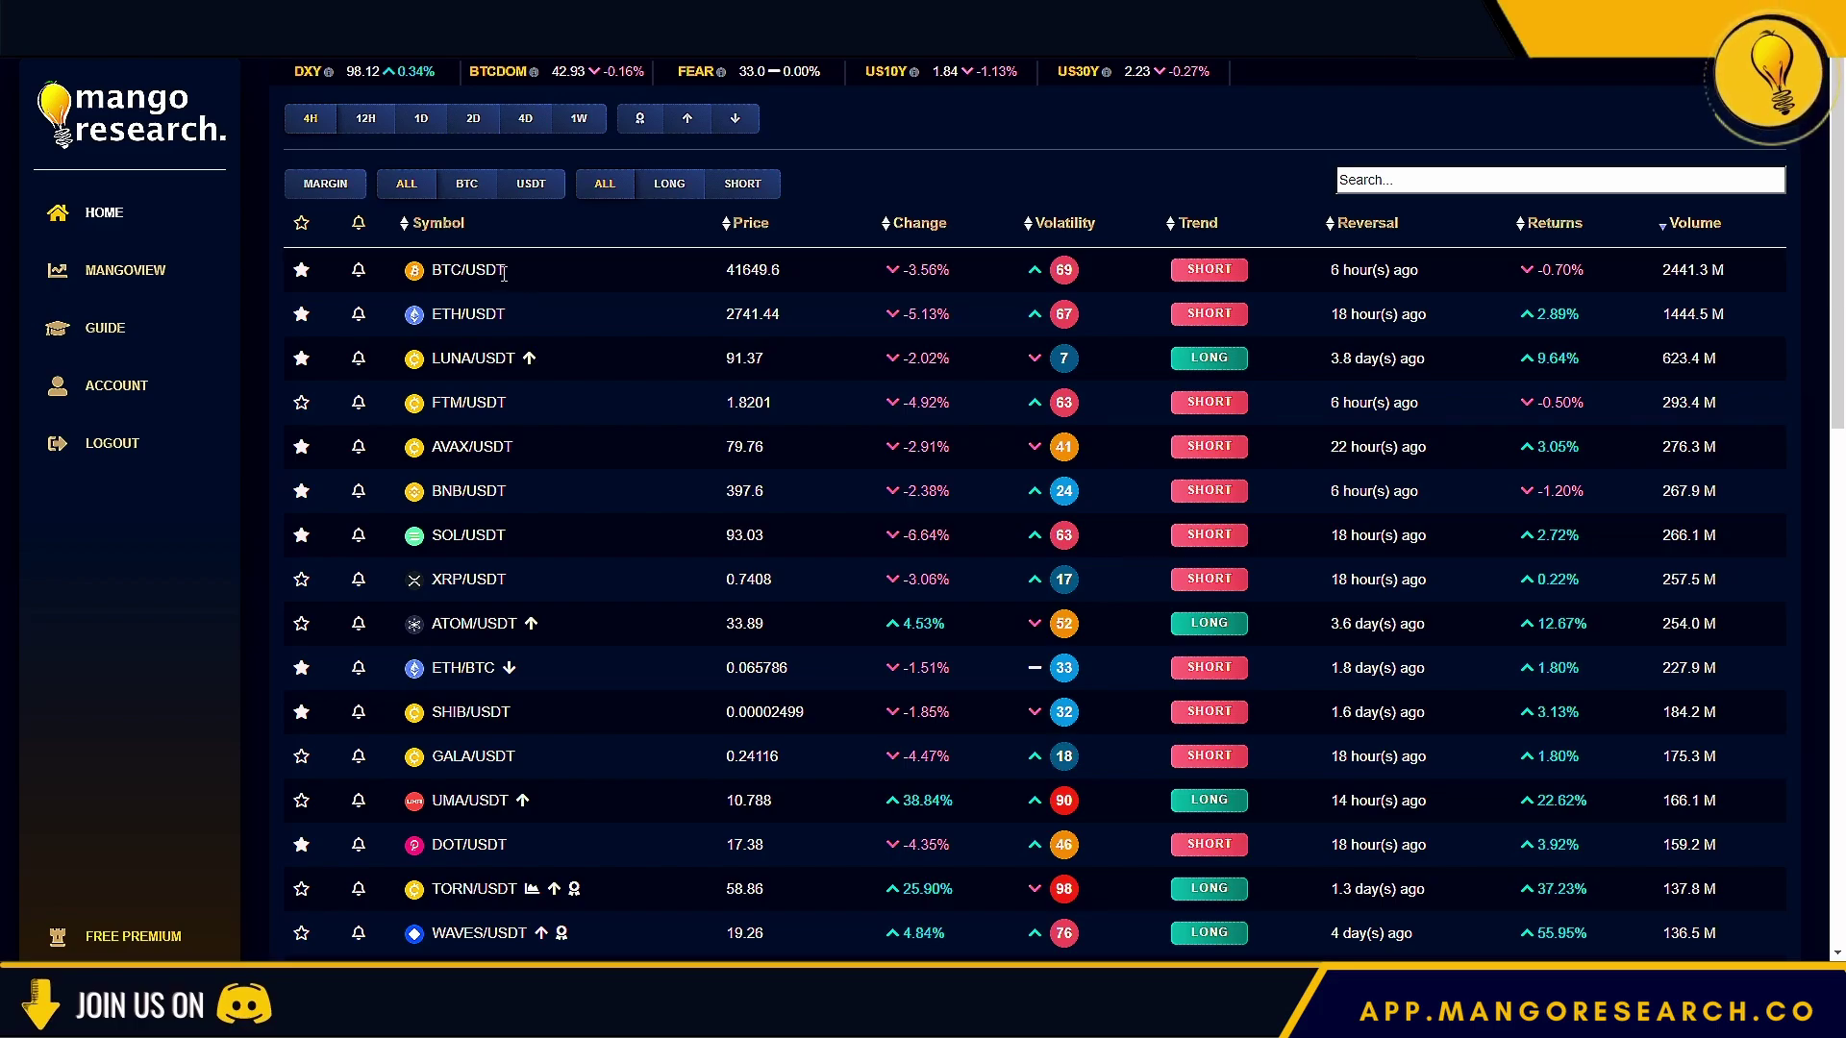
left_click_drag(504, 272, 430, 272)
left_click(609, 229)
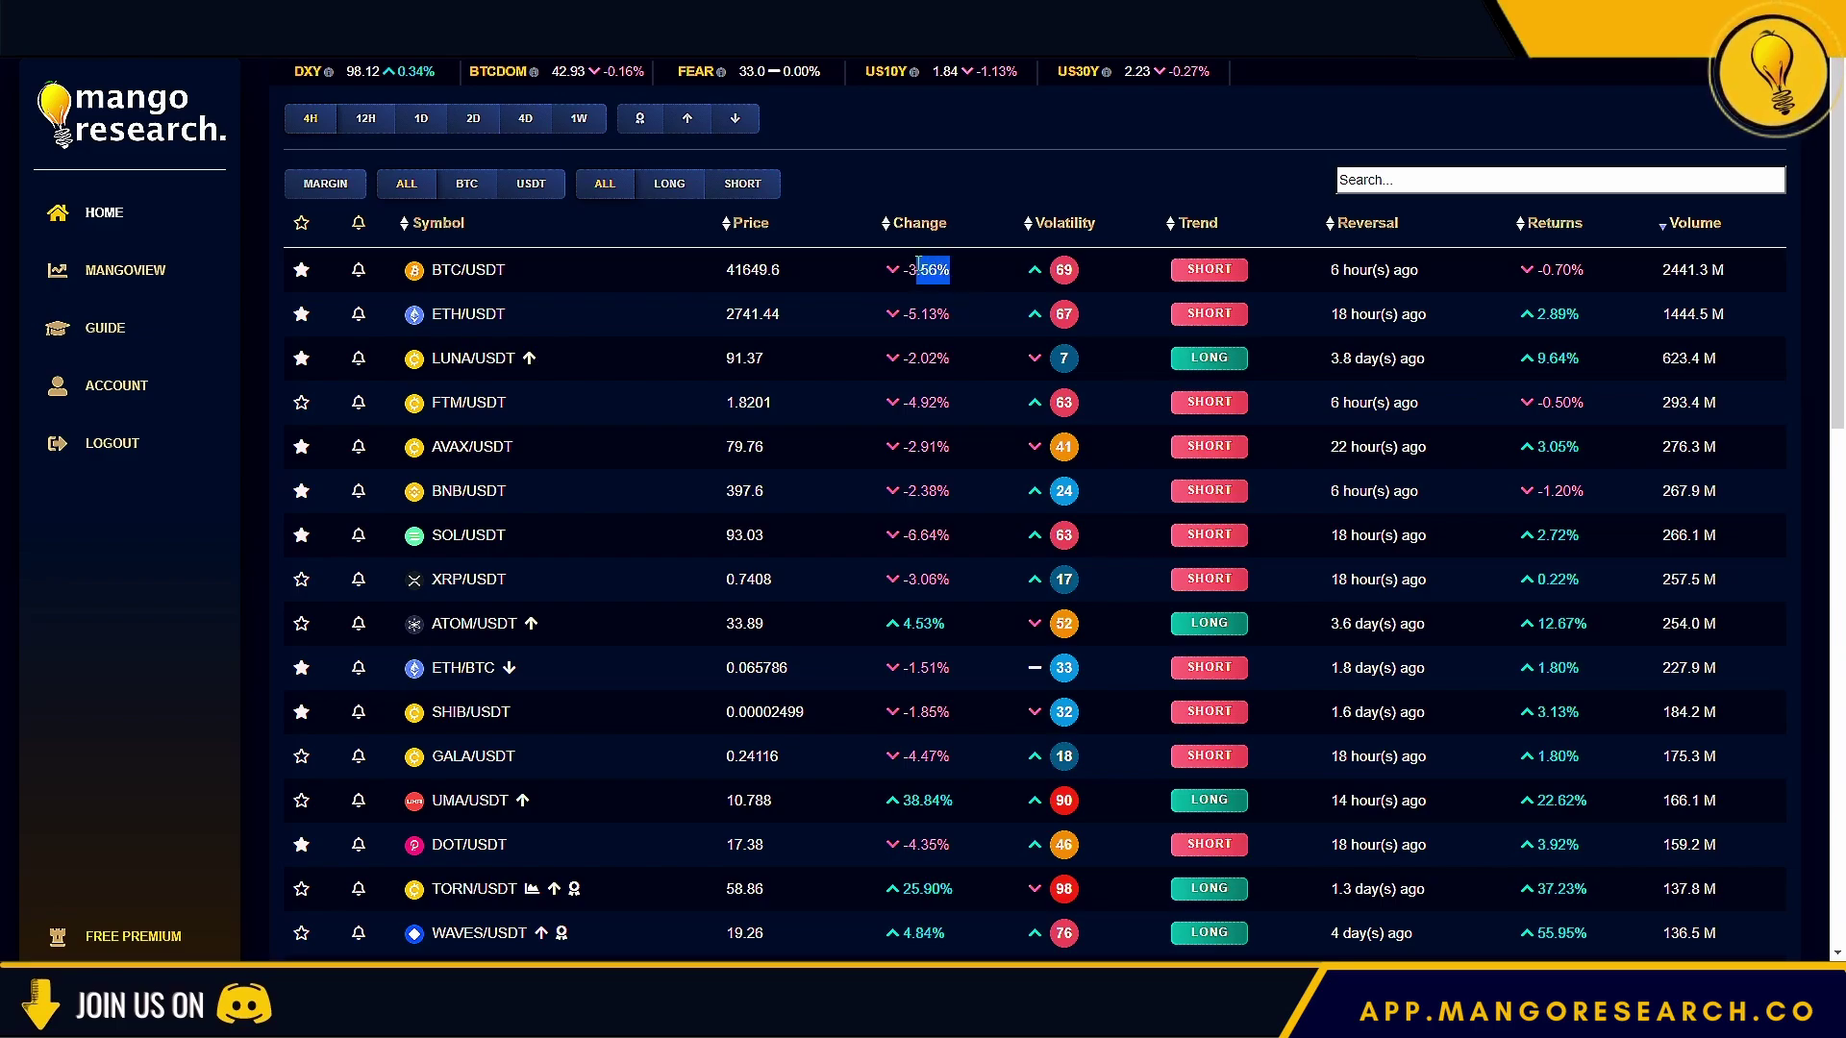
left_click_drag(960, 268, 887, 269)
left_click(925, 270)
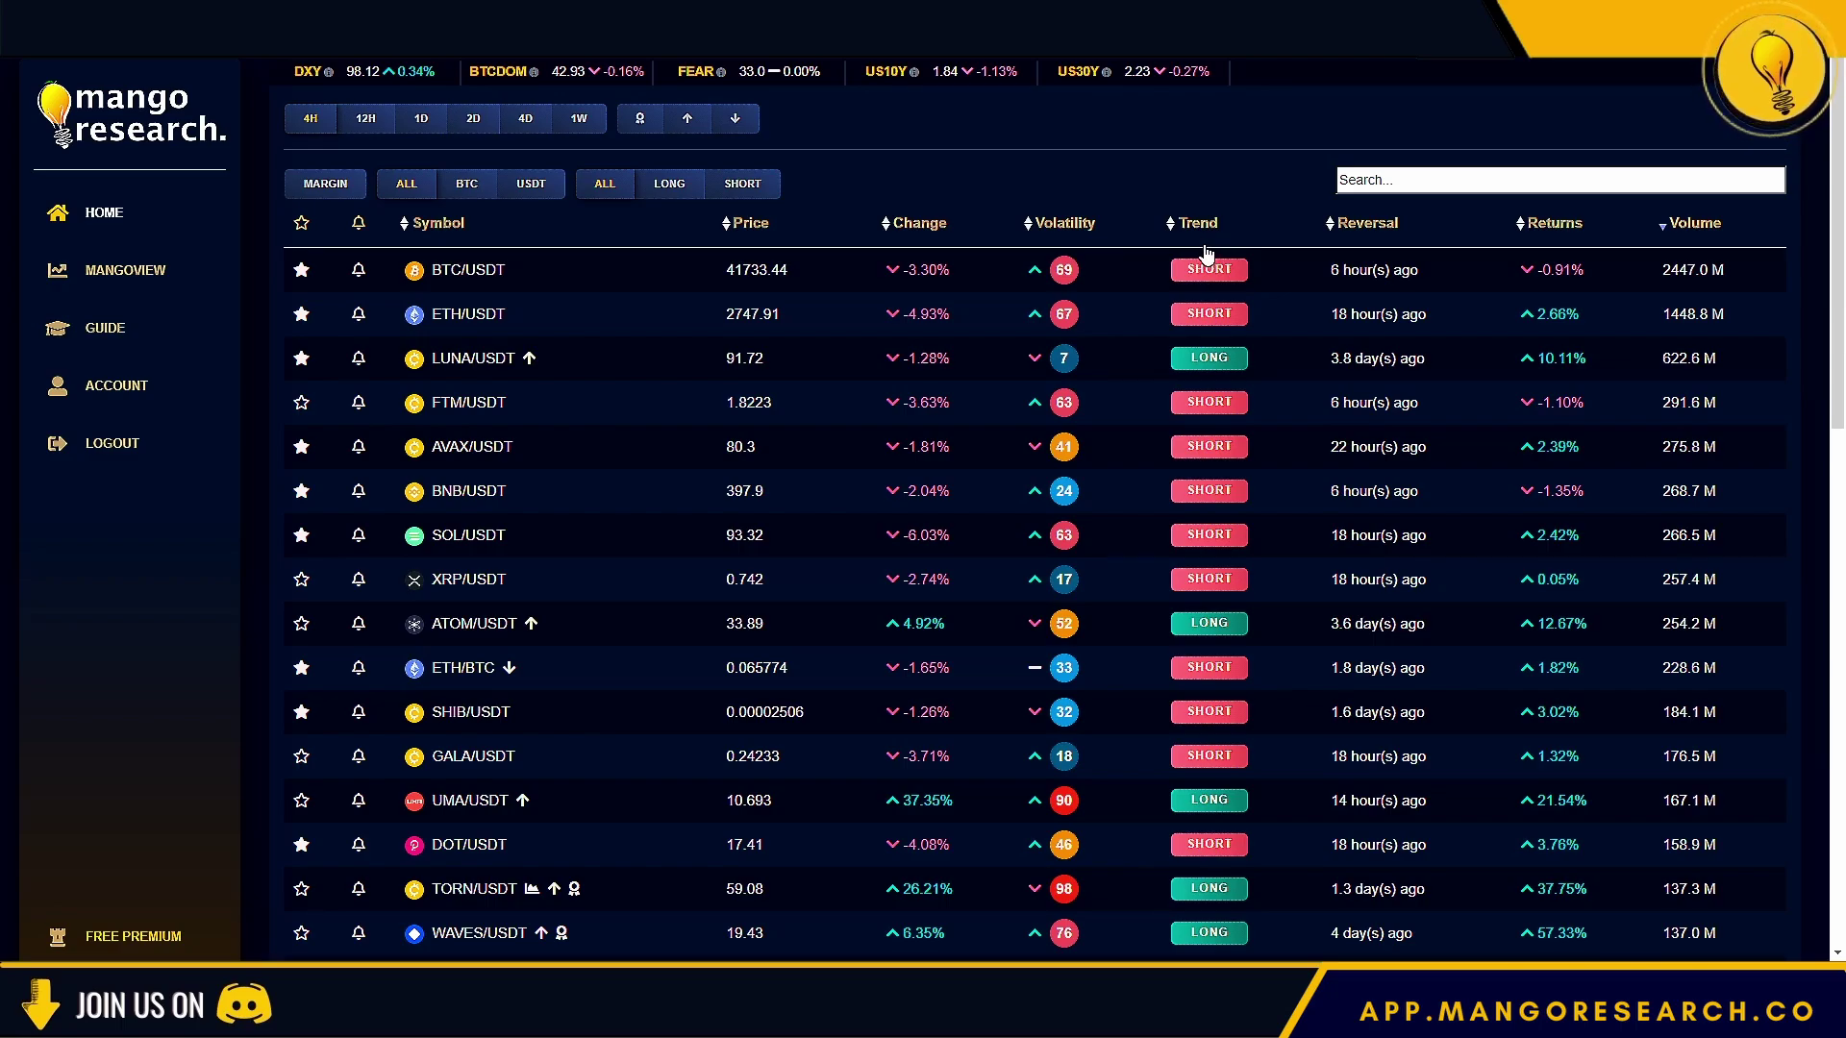
Check the previous trends of BTC/USDT, LUNA/USDT and NEAR/USDT in the 4H list.
mouse_move(1217, 267)
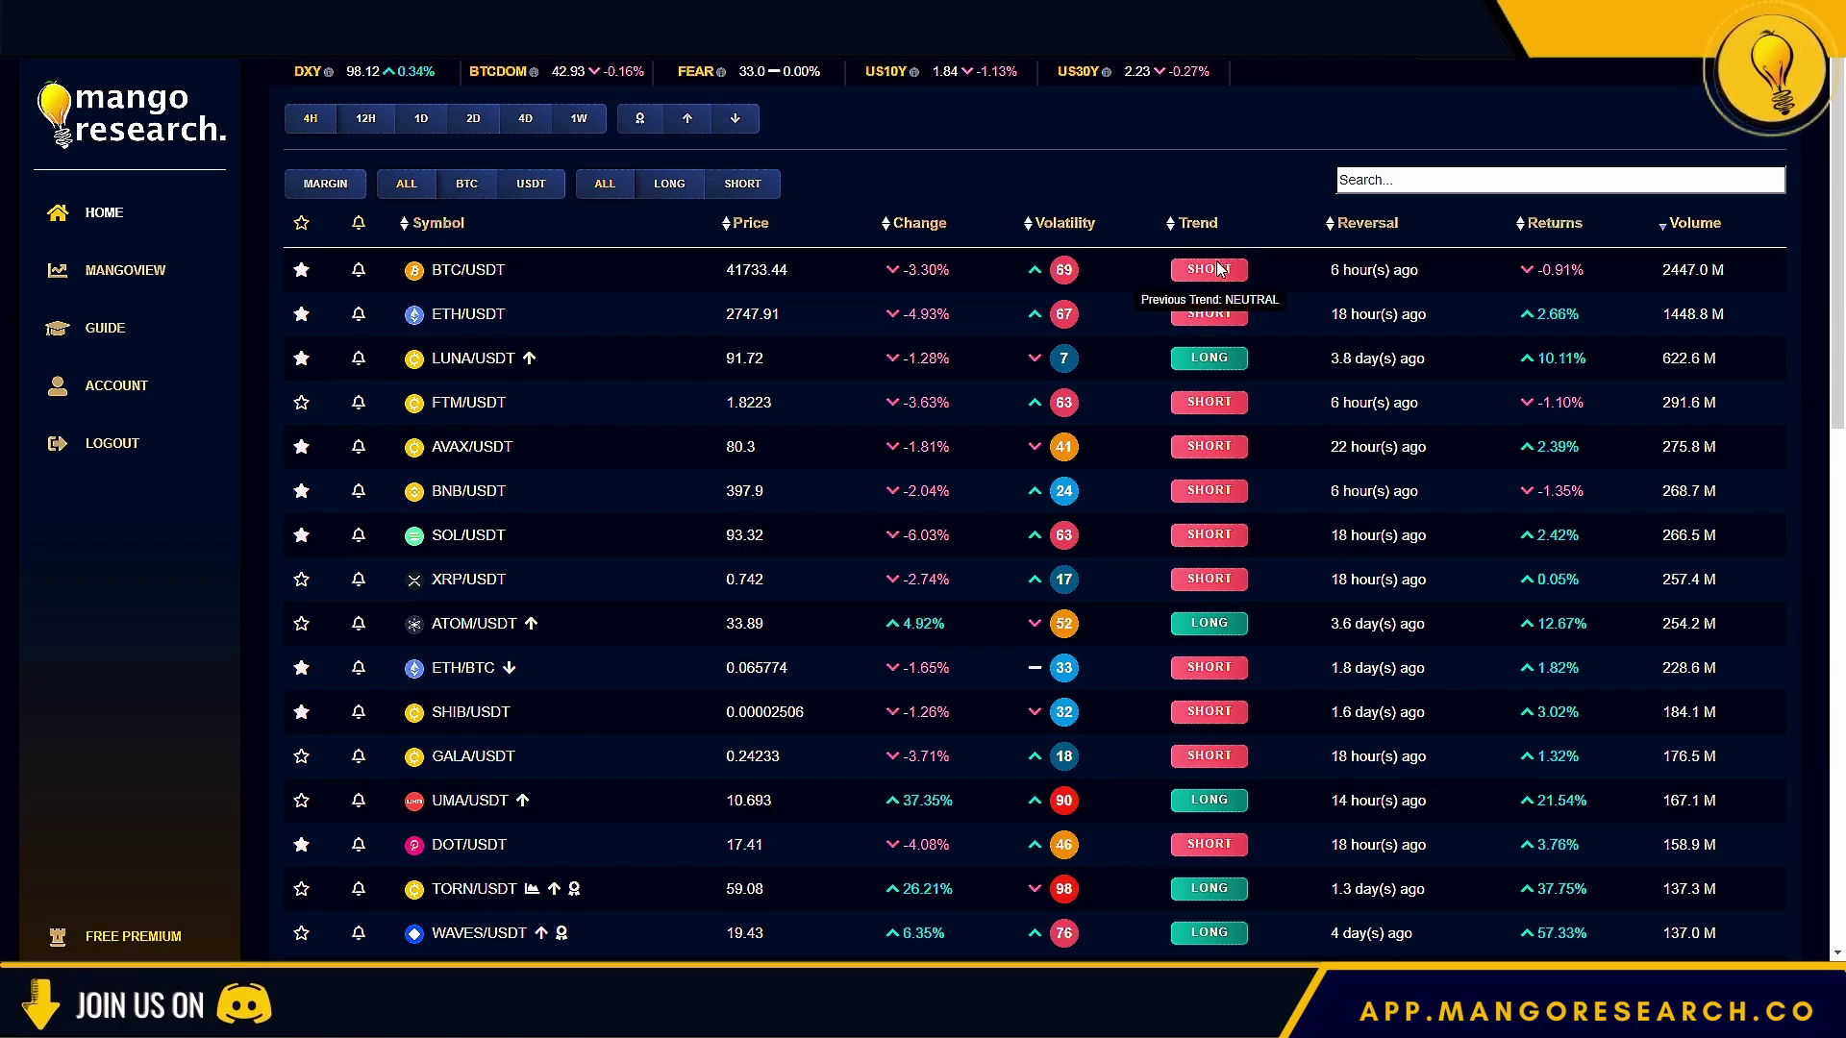
mouse_move(1205, 355)
scroll(1209, 357, "down", 4)
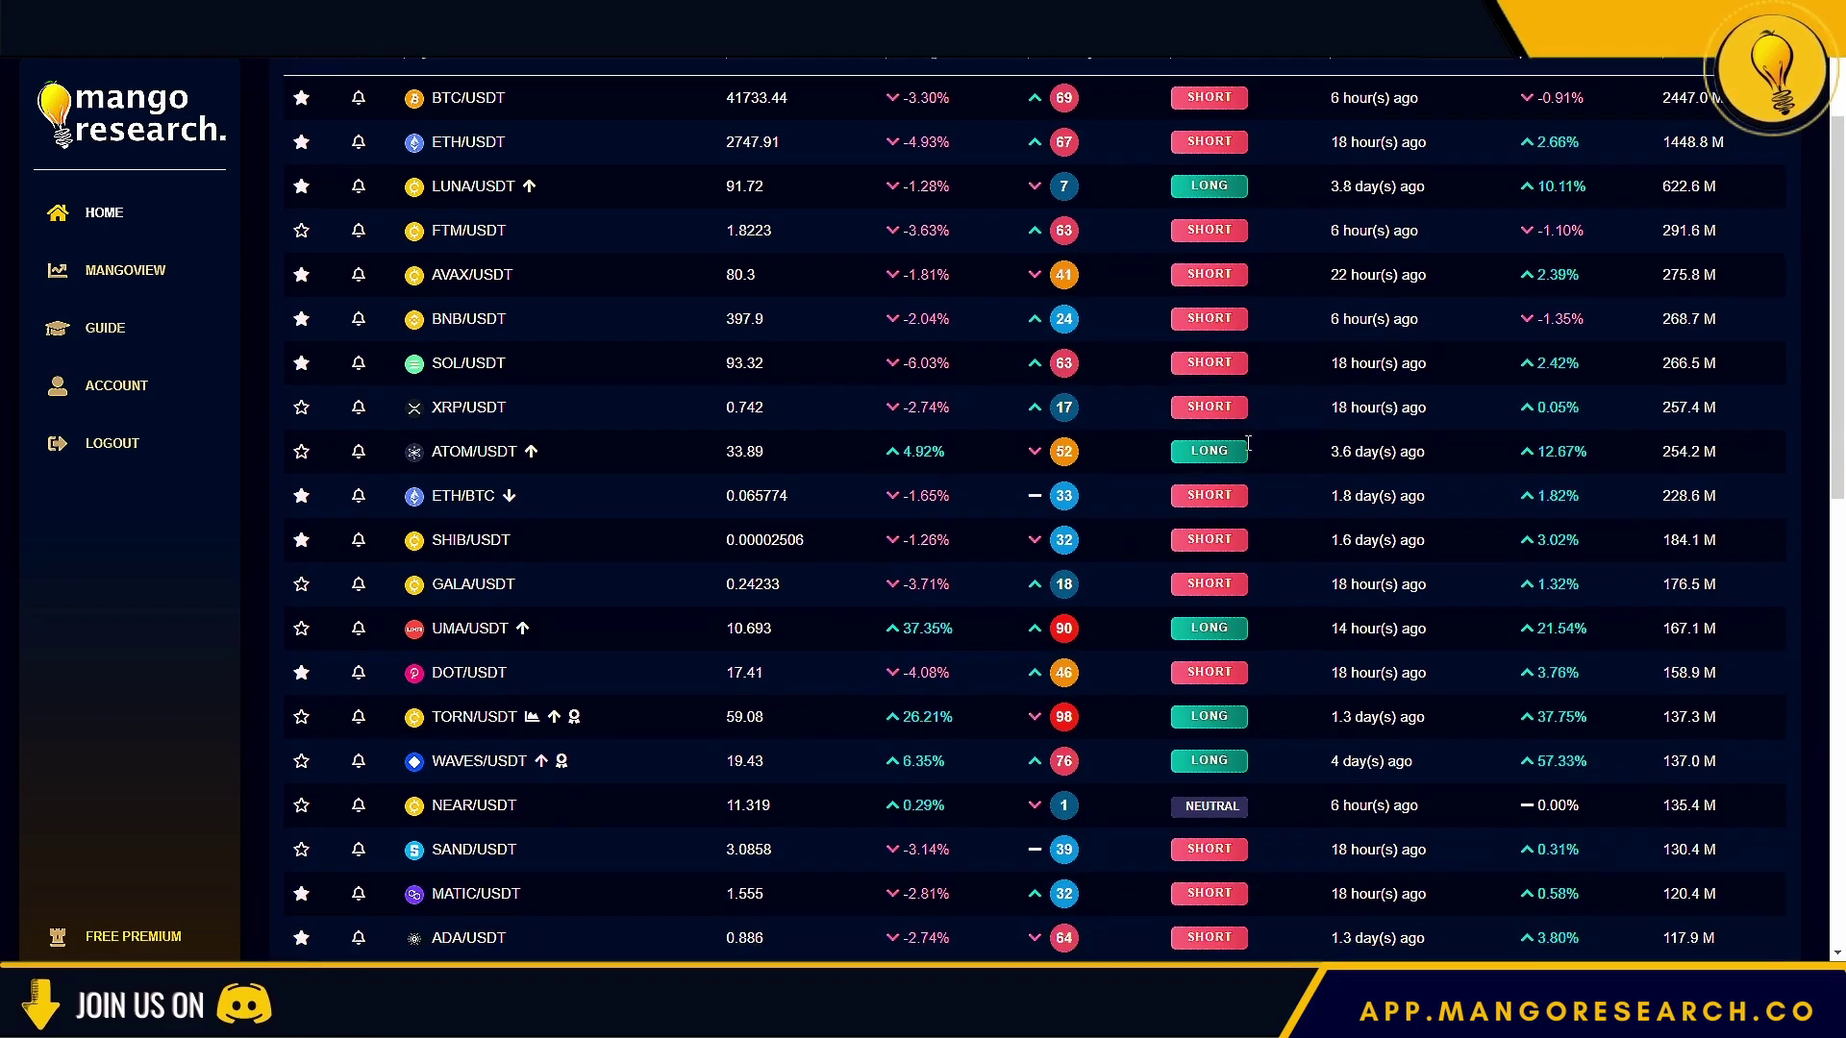
mouse_move(1243, 600)
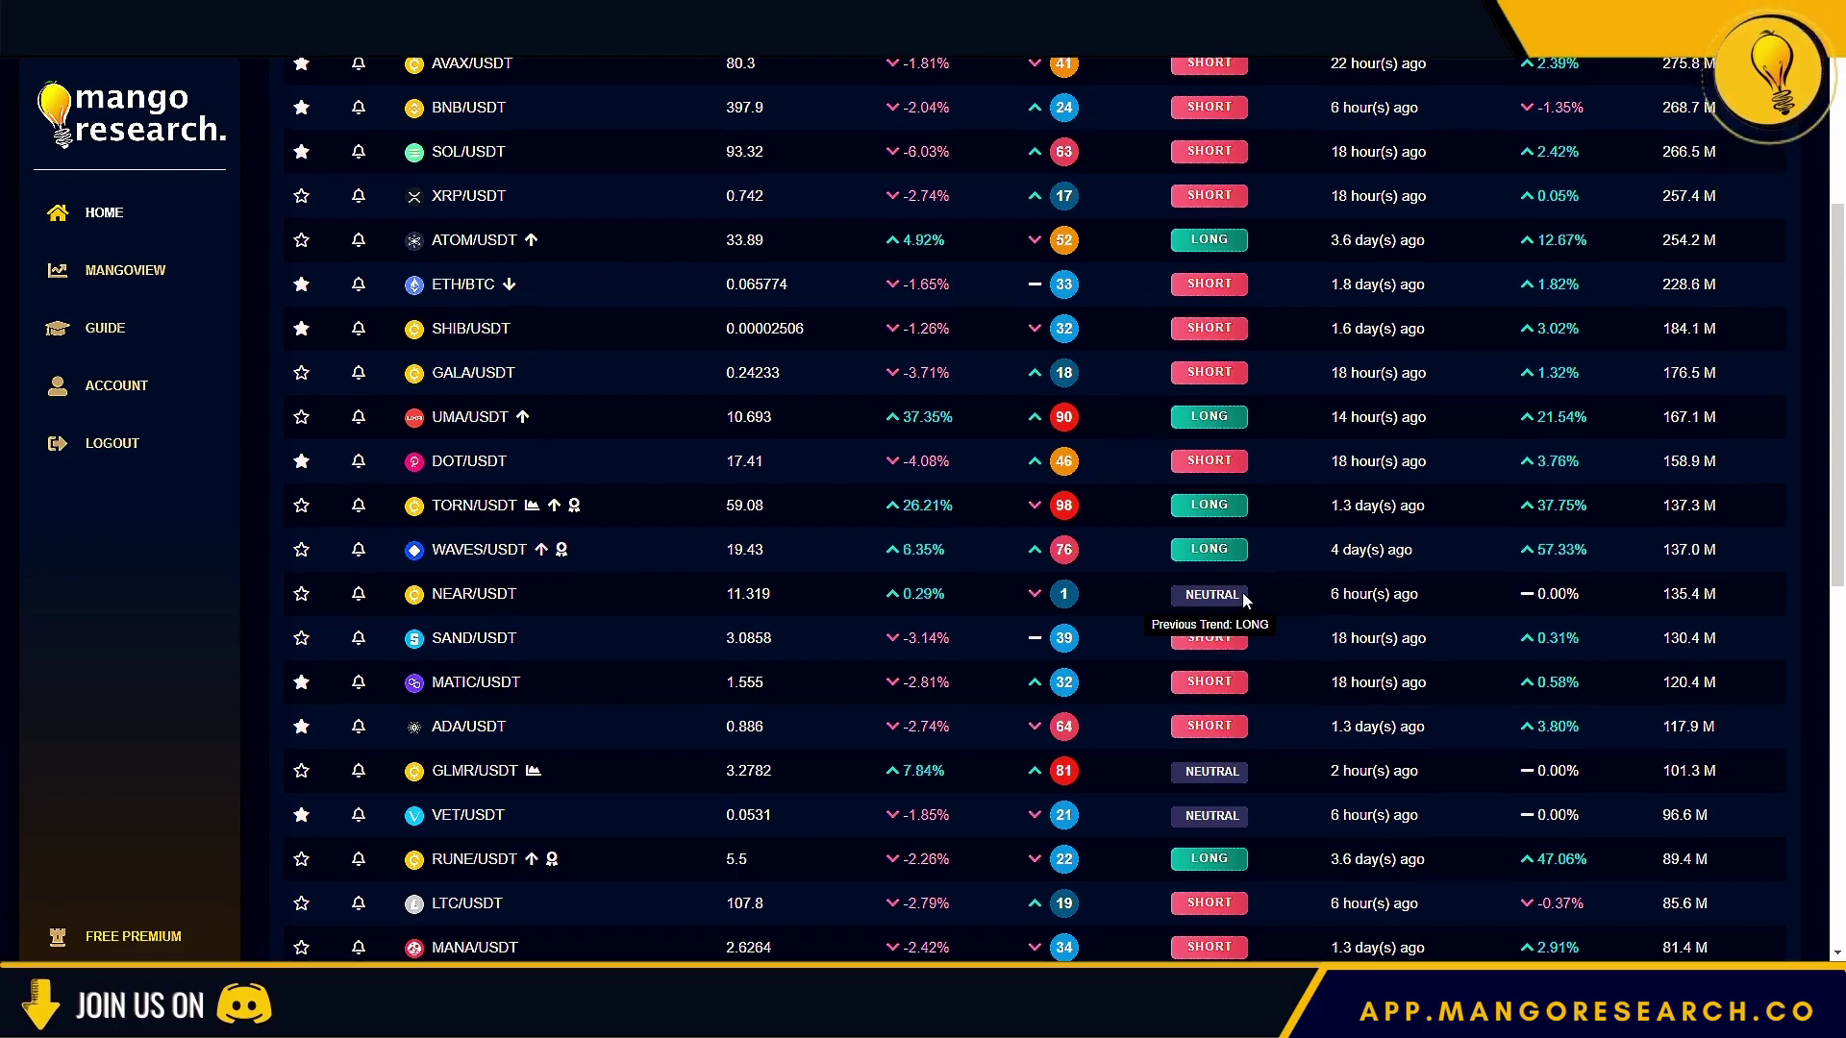
Check BTC/USDT's previous trend, returns and trading volume in the 4H list.
scroll(1243, 598, "up", 4)
mouse_move(1228, 565)
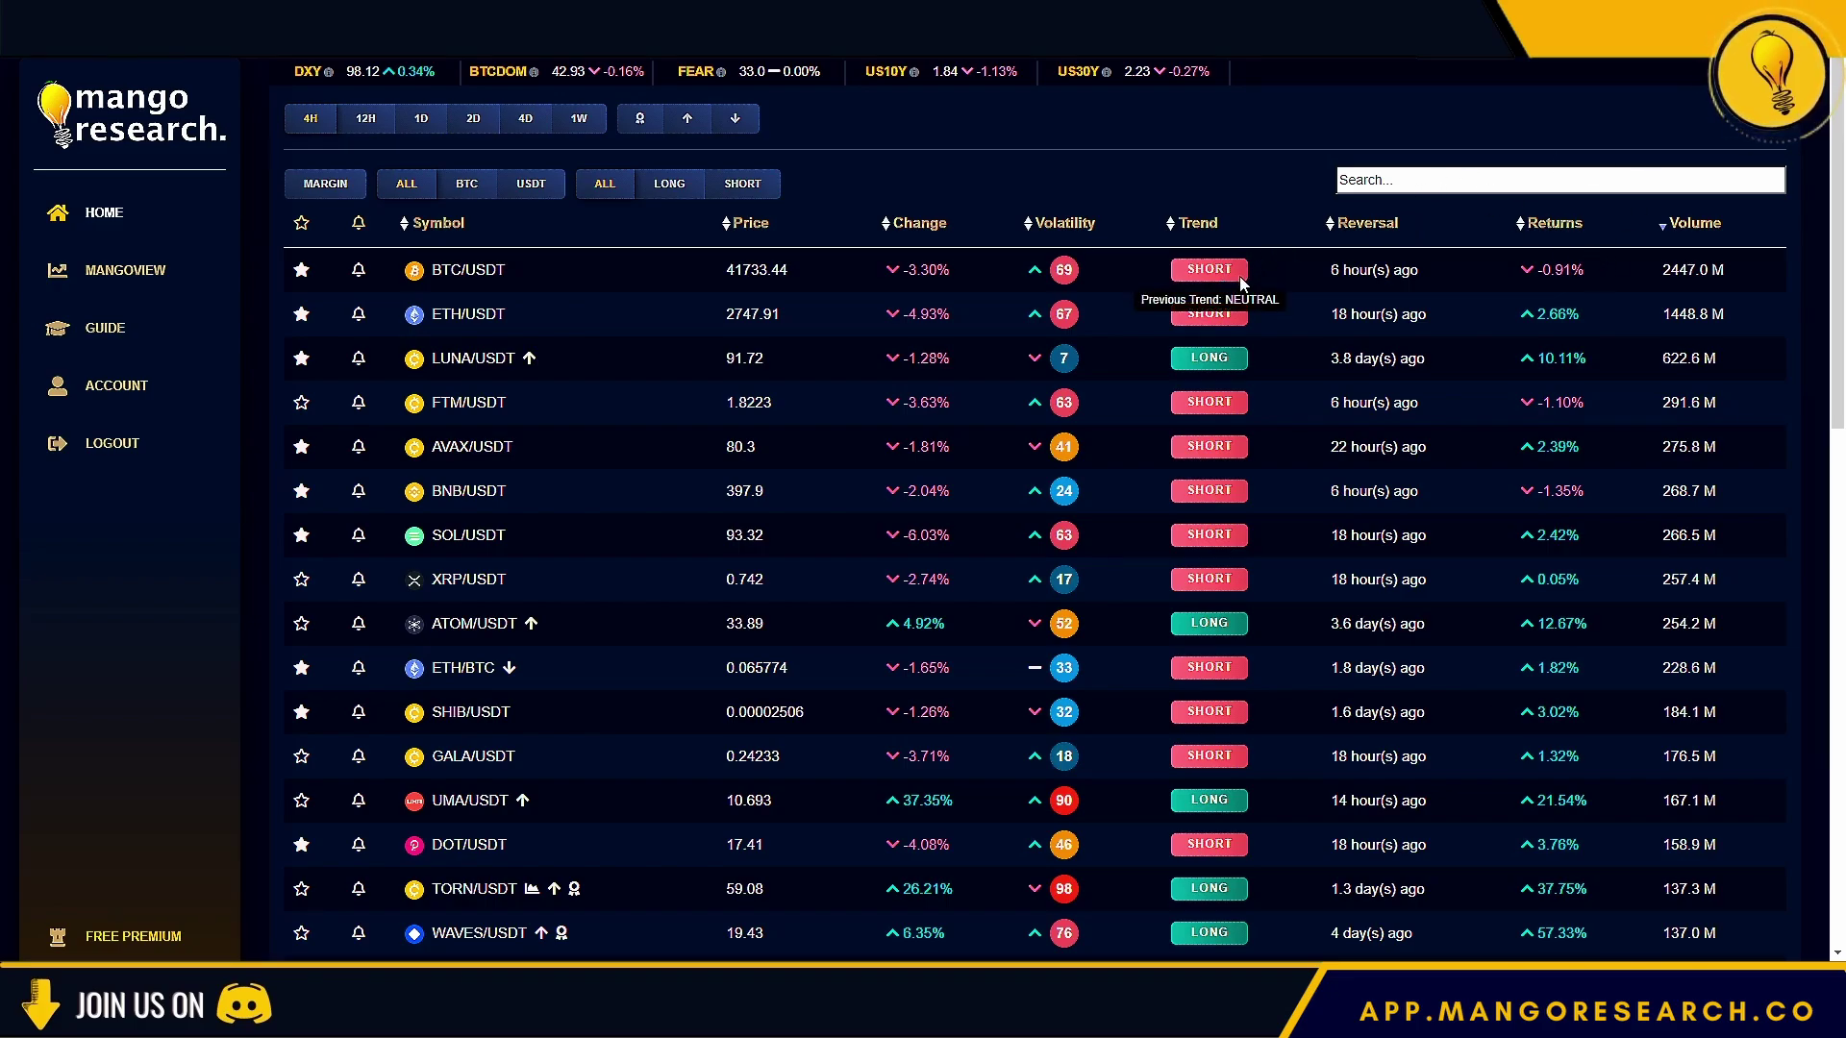
mouse_move(1582, 273)
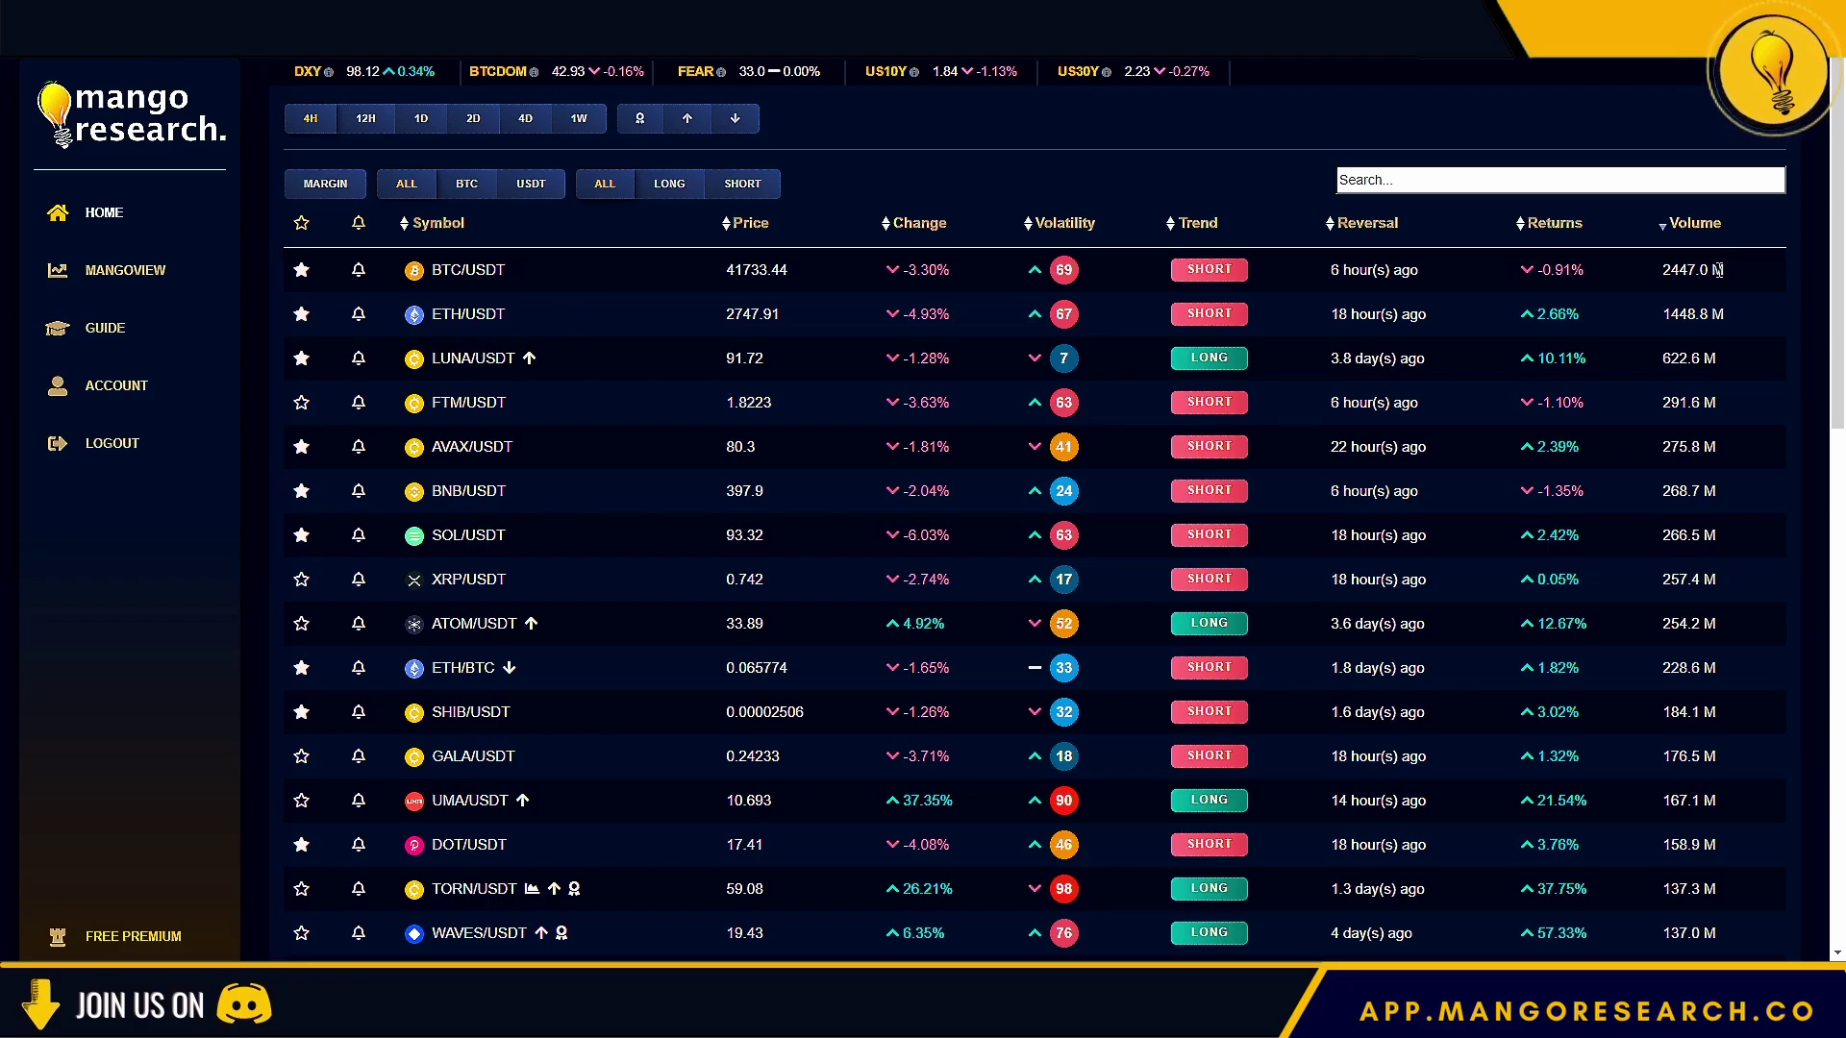
left_click_drag(1718, 269, 1661, 269)
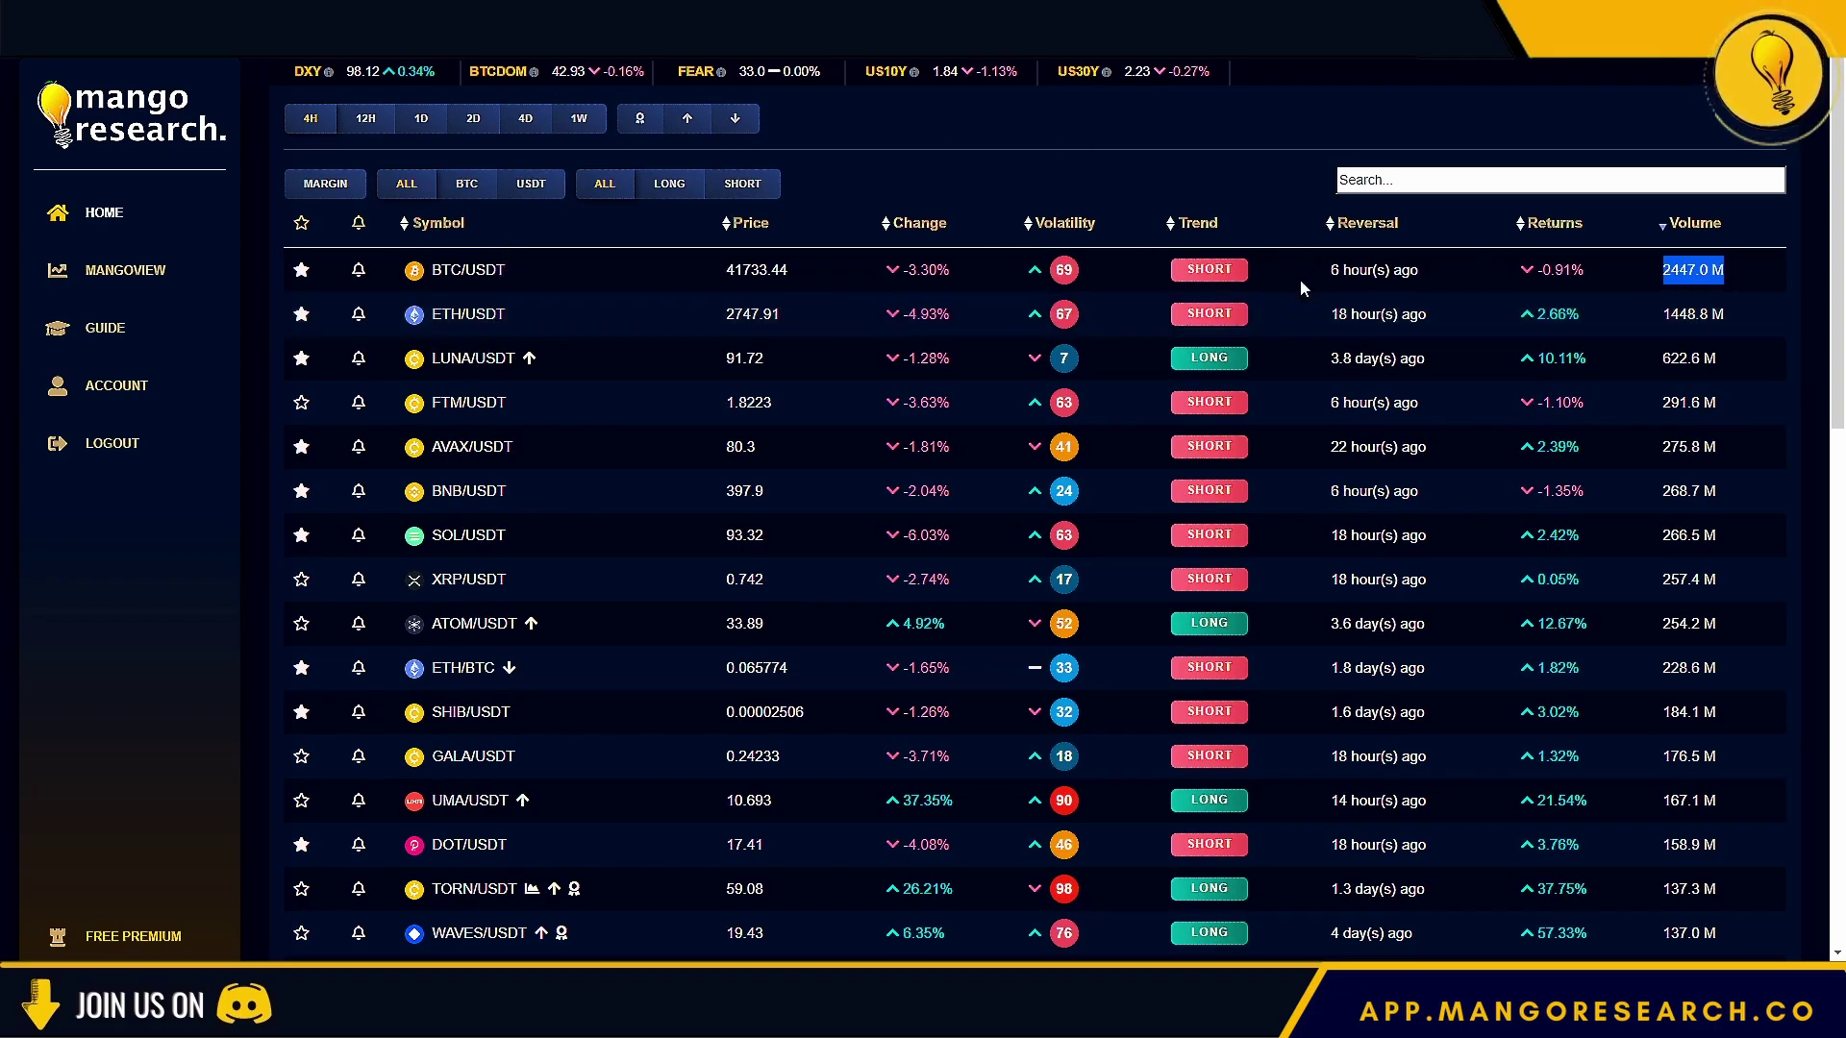
Compare the reversal times and returns of LUNA/USDT and ETH/USDT in the 4H list.
left_click_drag(1433, 363, 1355, 363)
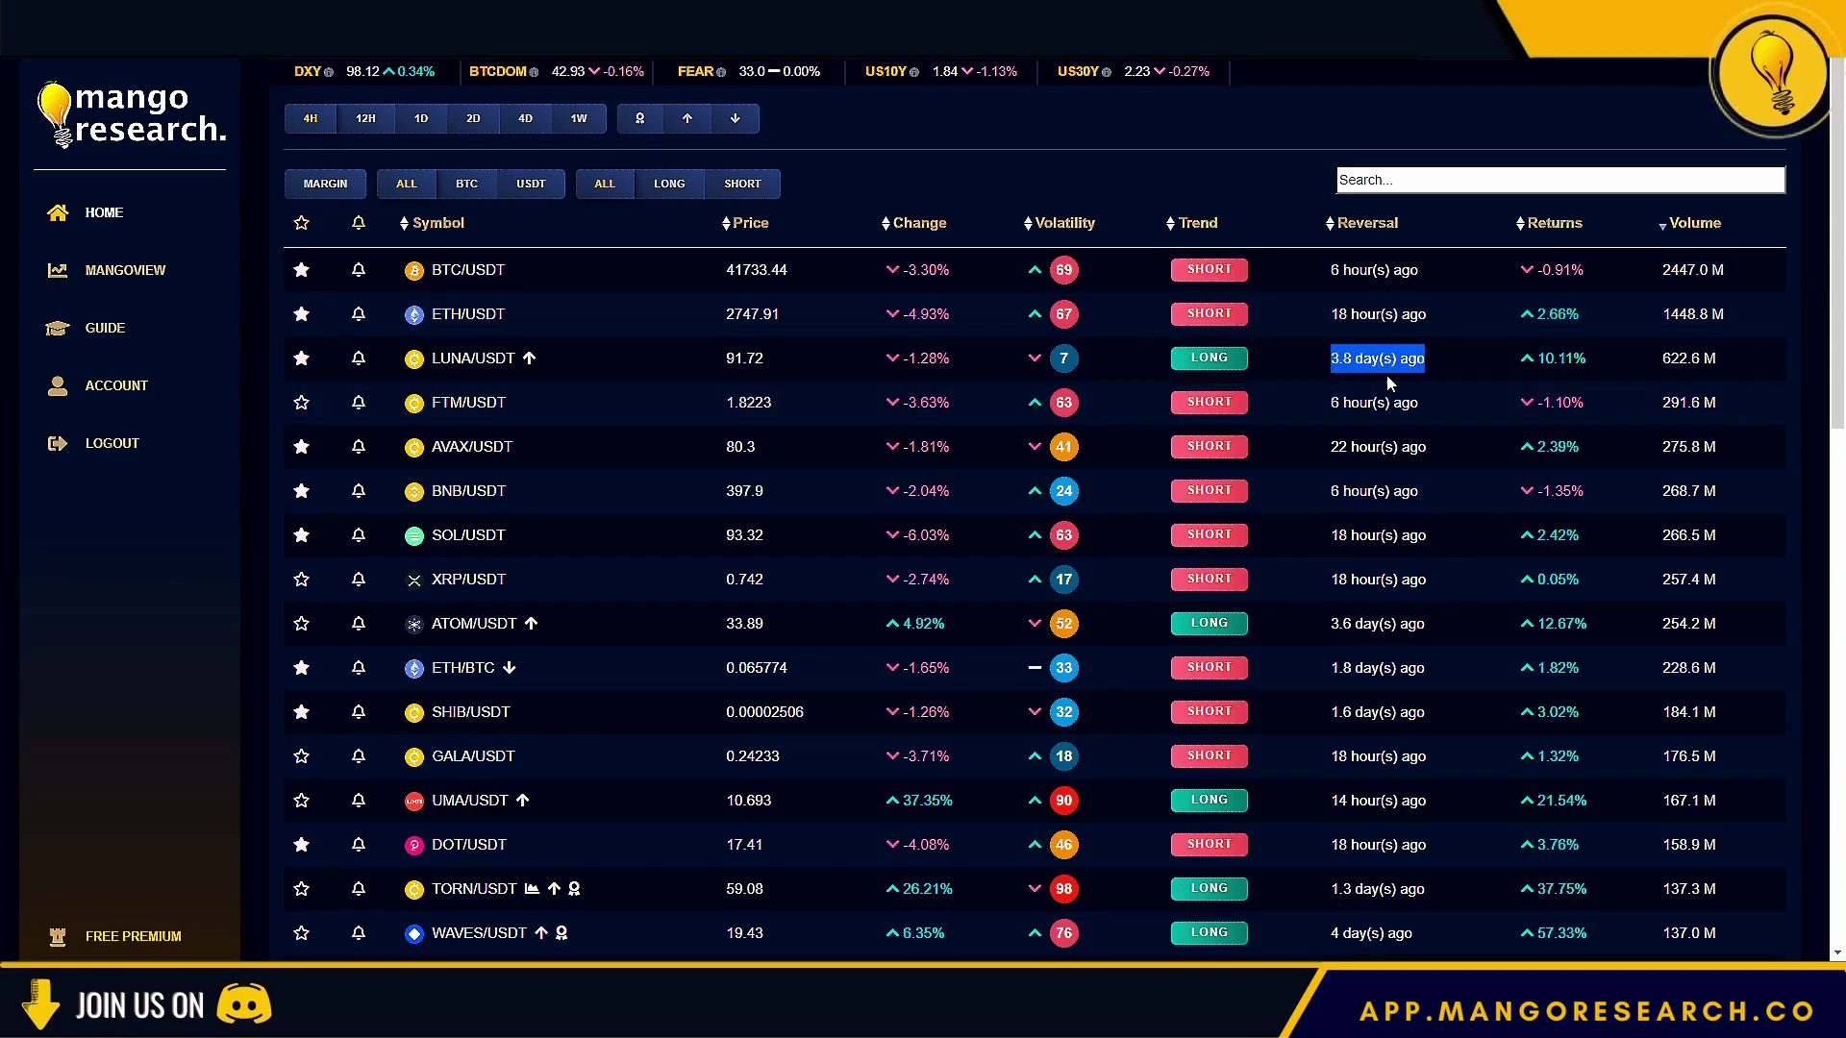
mouse_move(1586, 355)
left_click_drag(1587, 356, 1526, 360)
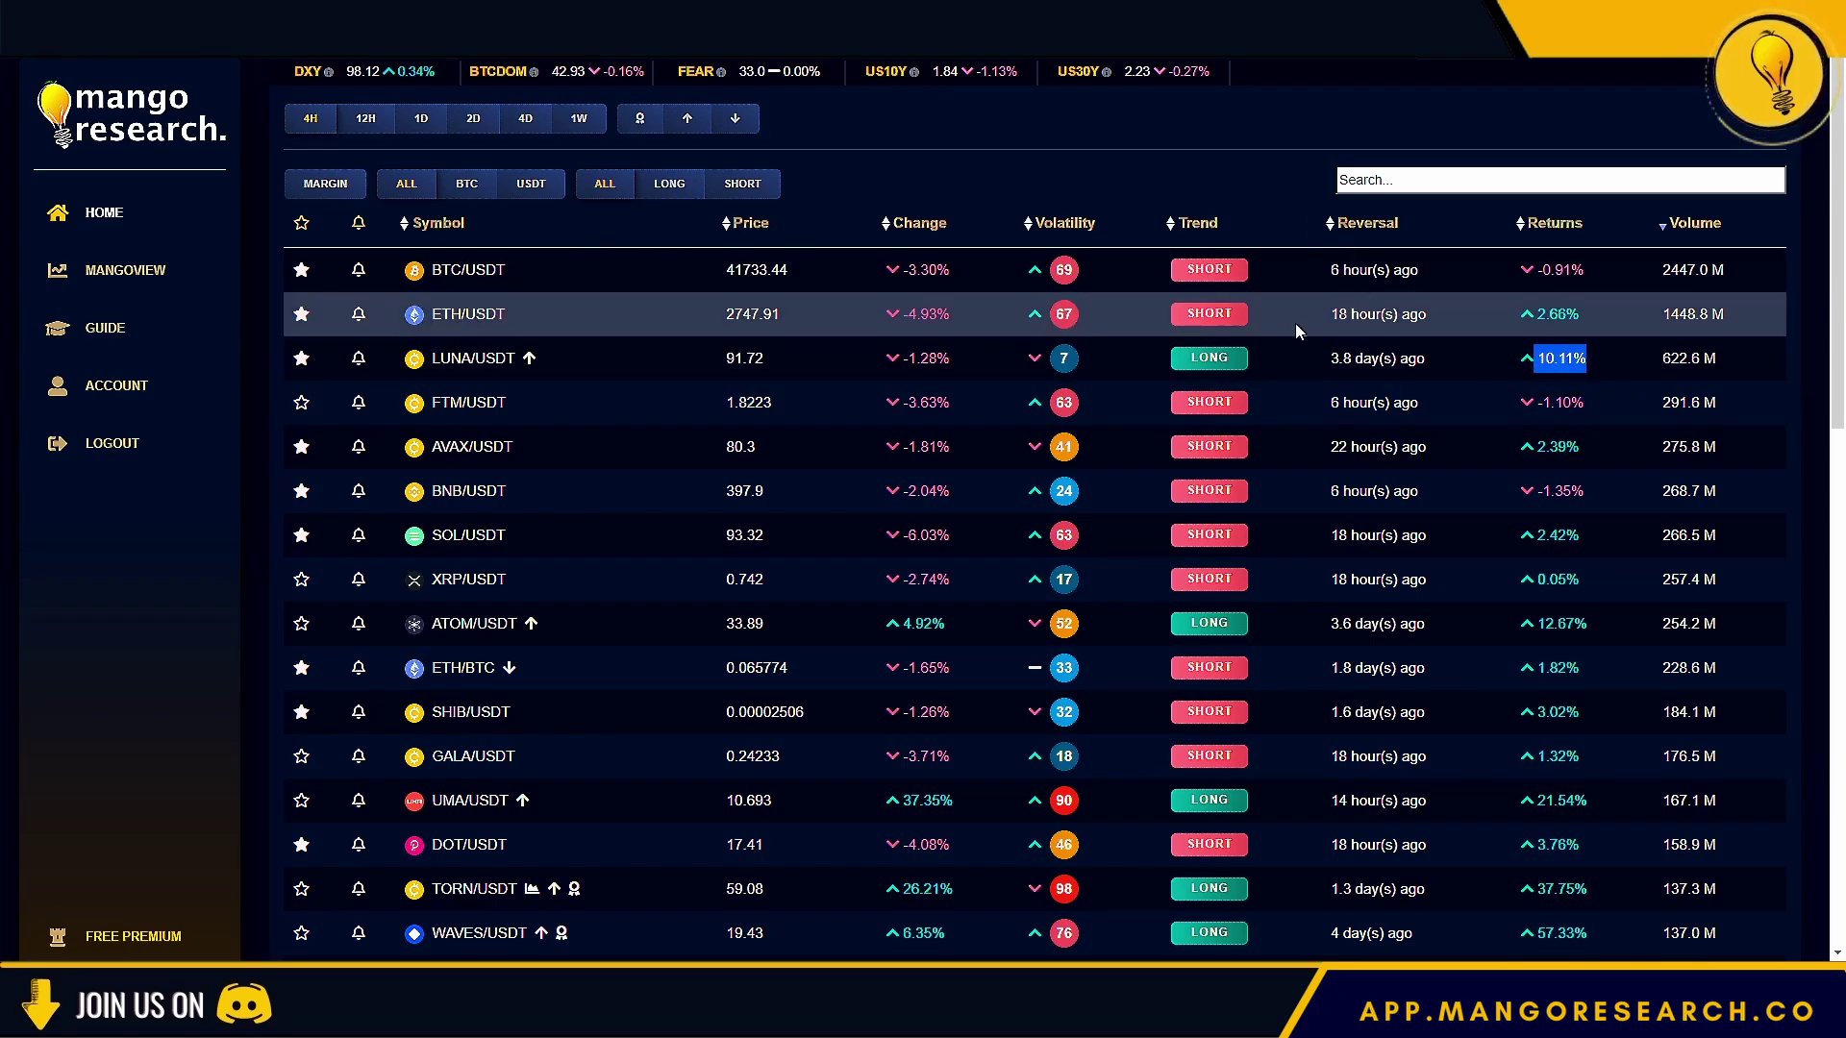
left_click_drag(1440, 310, 1355, 314)
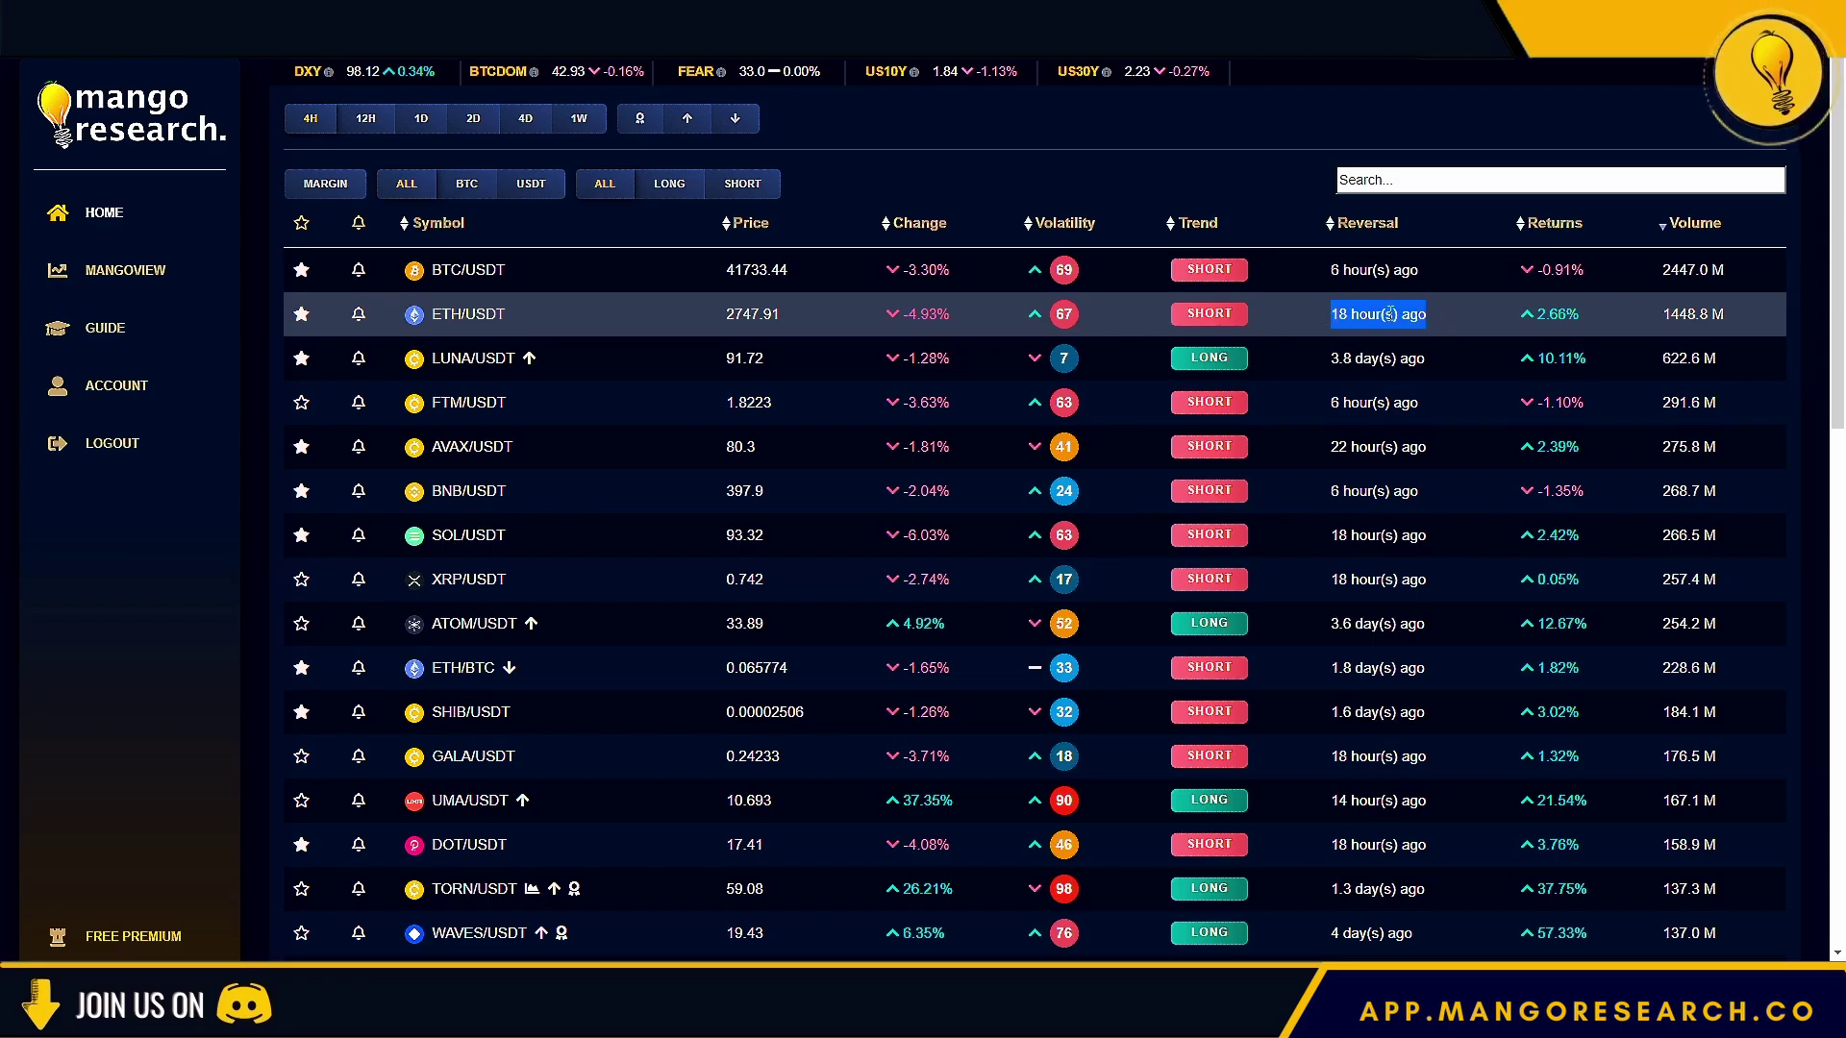
left_click_drag(1587, 310, 1514, 321)
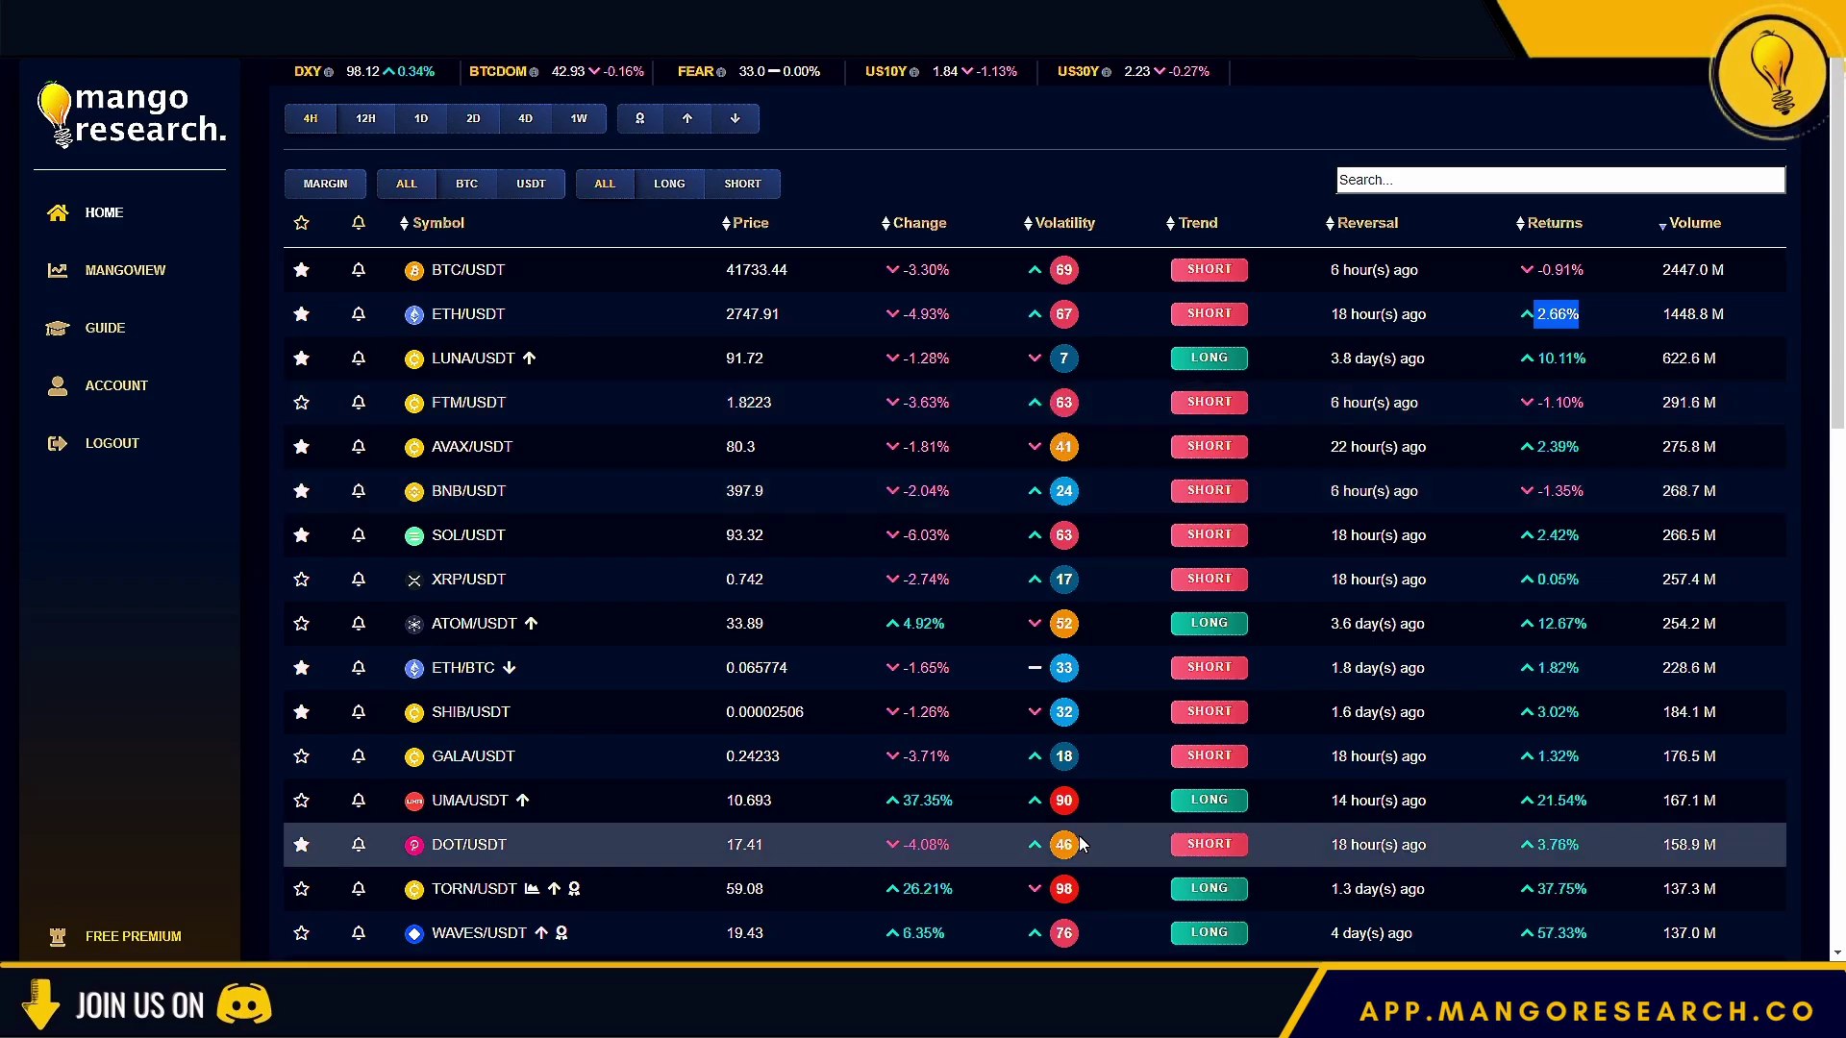
Examine AVAX/USDT's volatility score alongside its trend in the 4H list.
scroll(1082, 844, "down", 1)
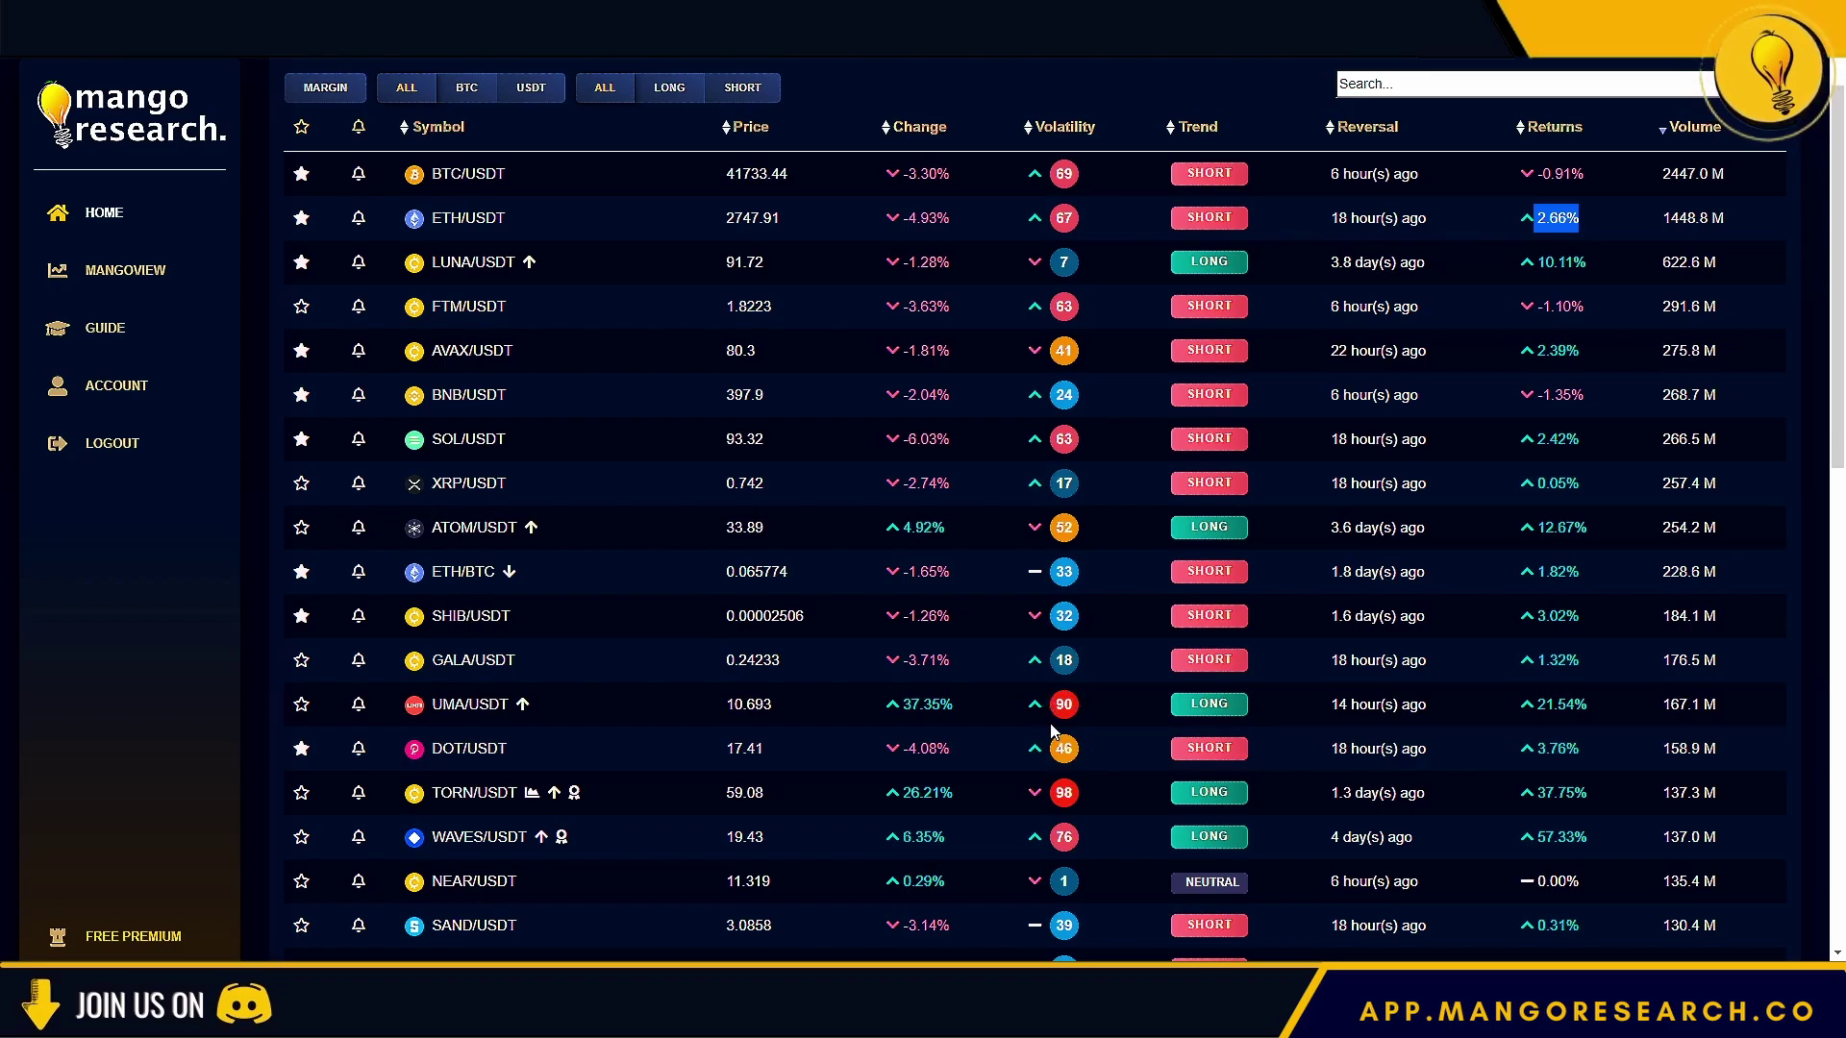
scroll(1091, 370, "up", 1)
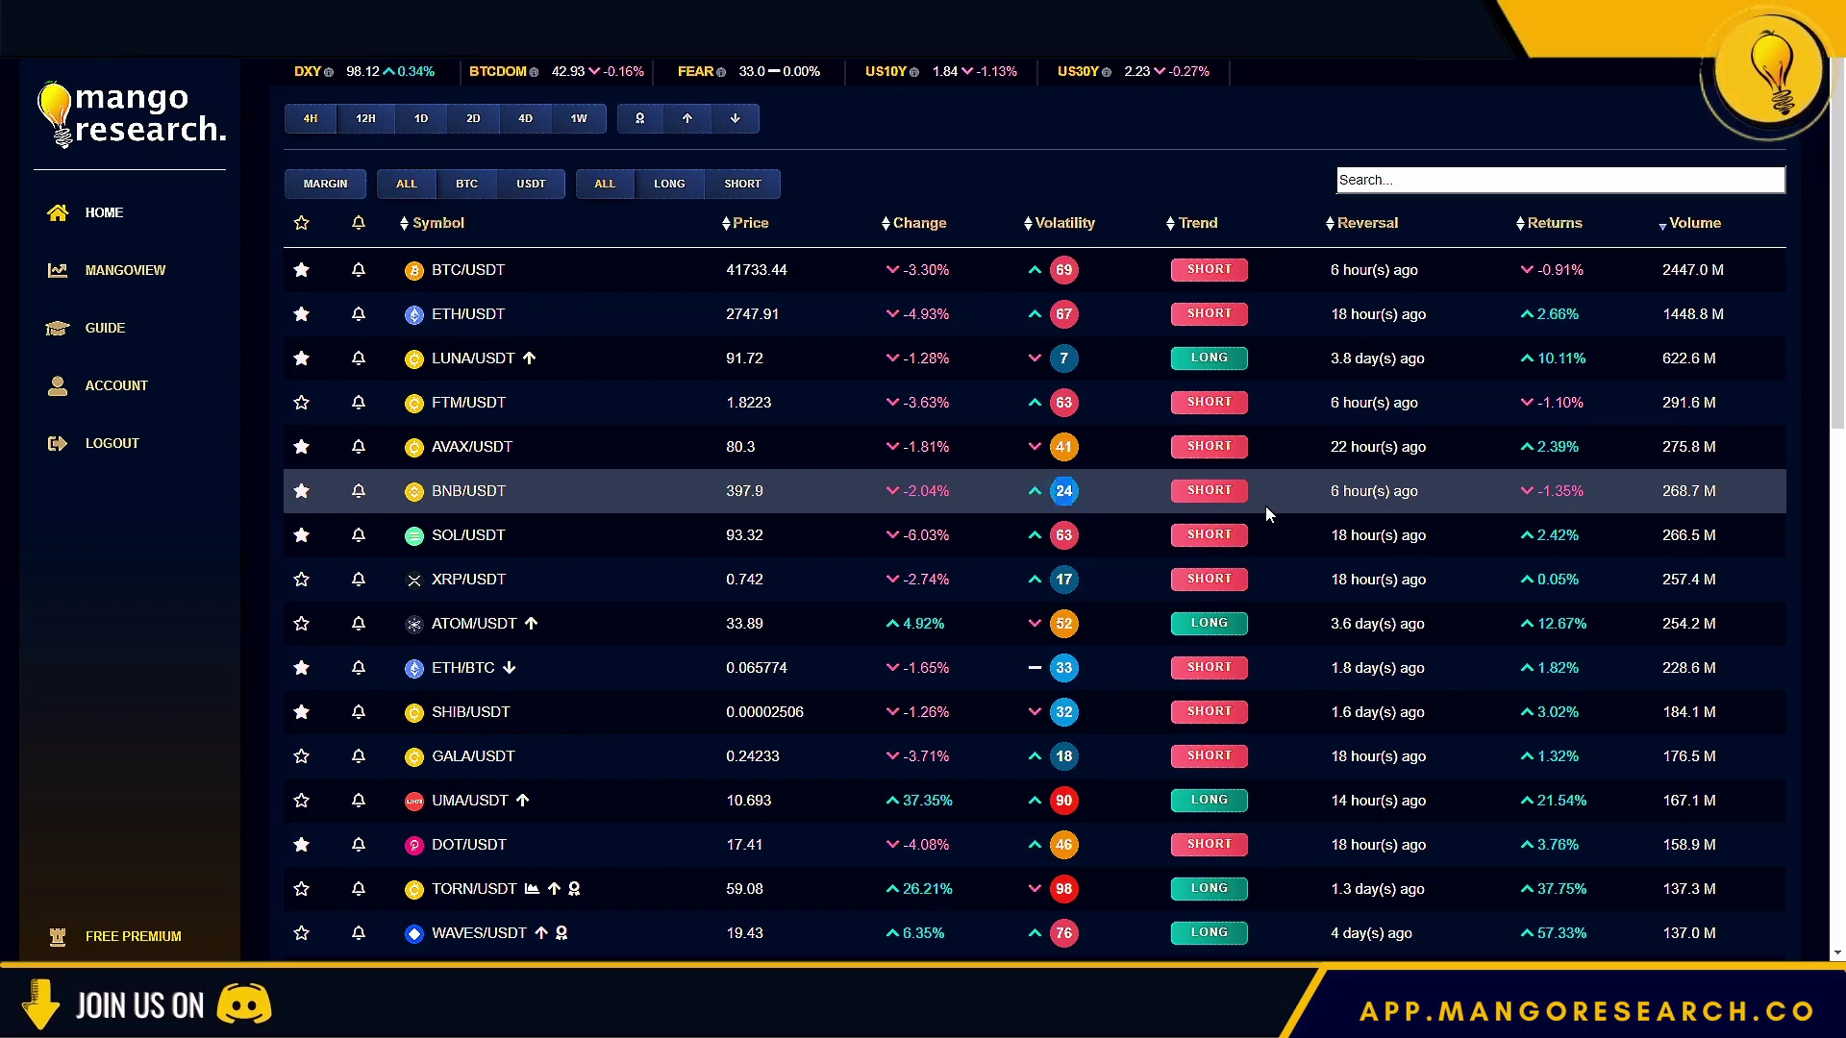
mouse_move(1215, 492)
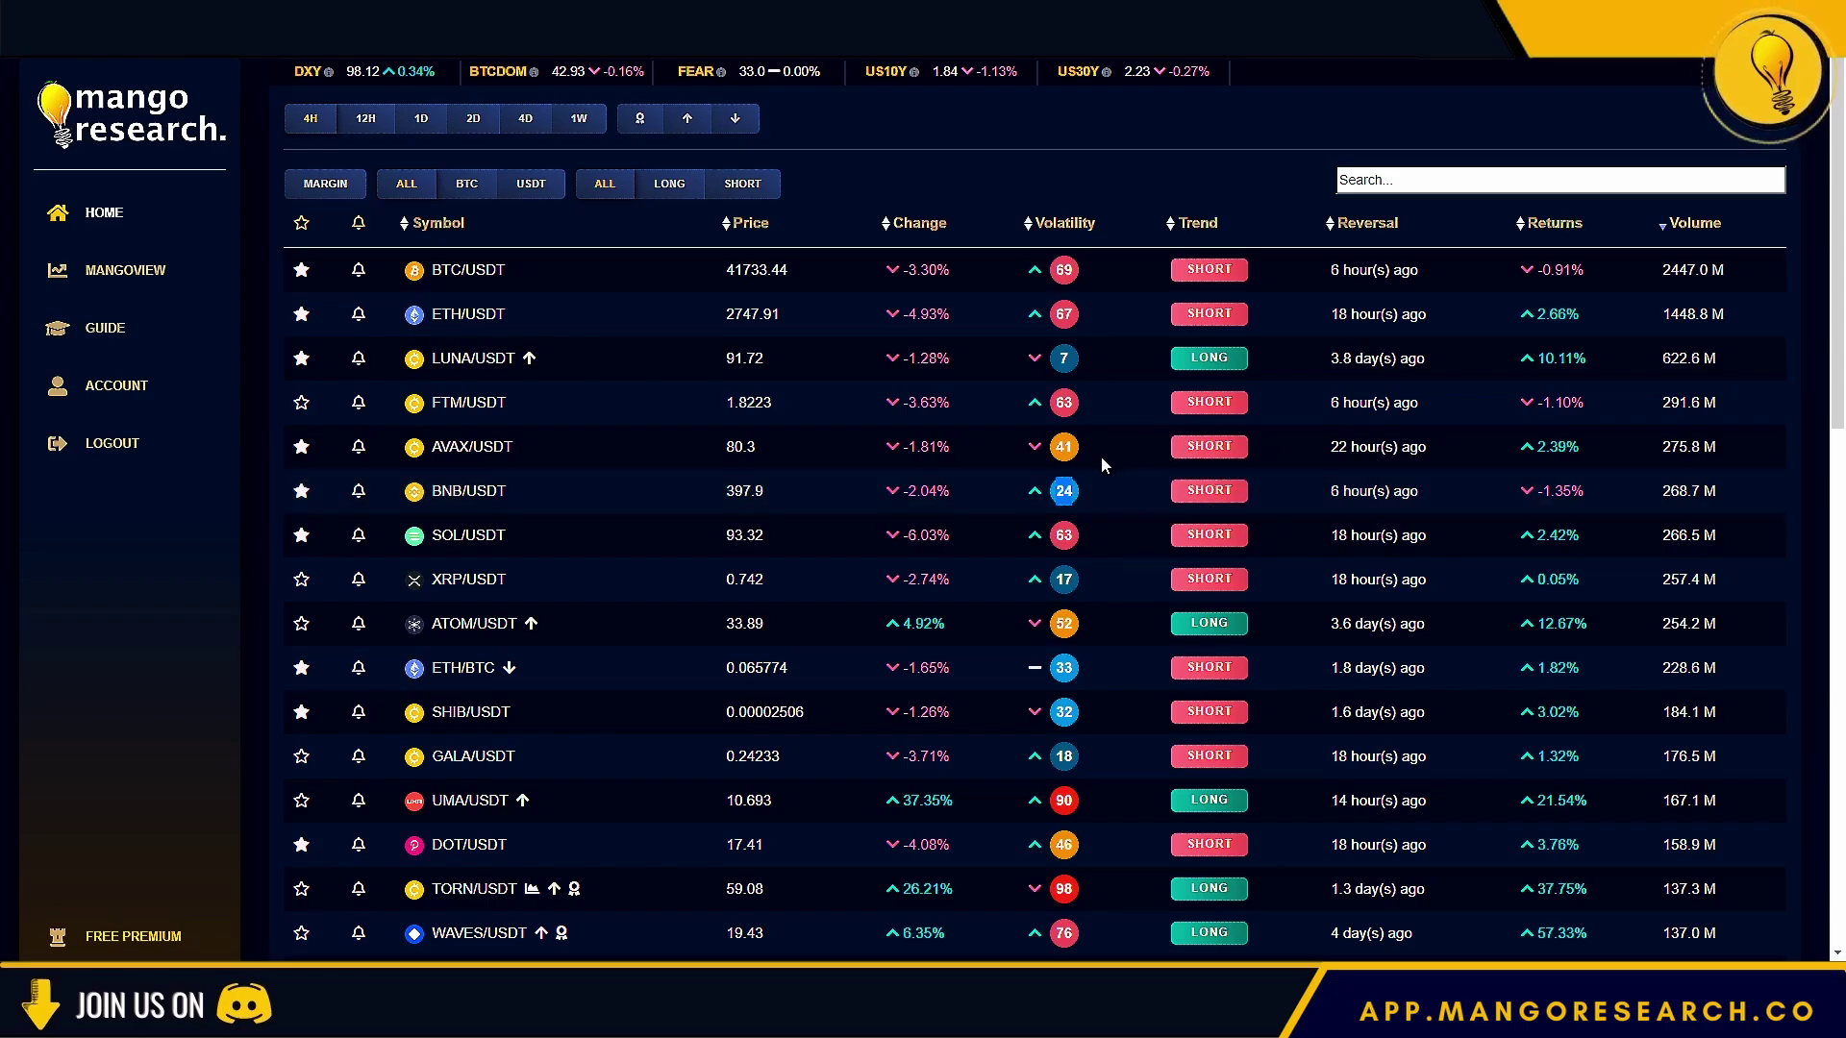
double_click(1056, 452)
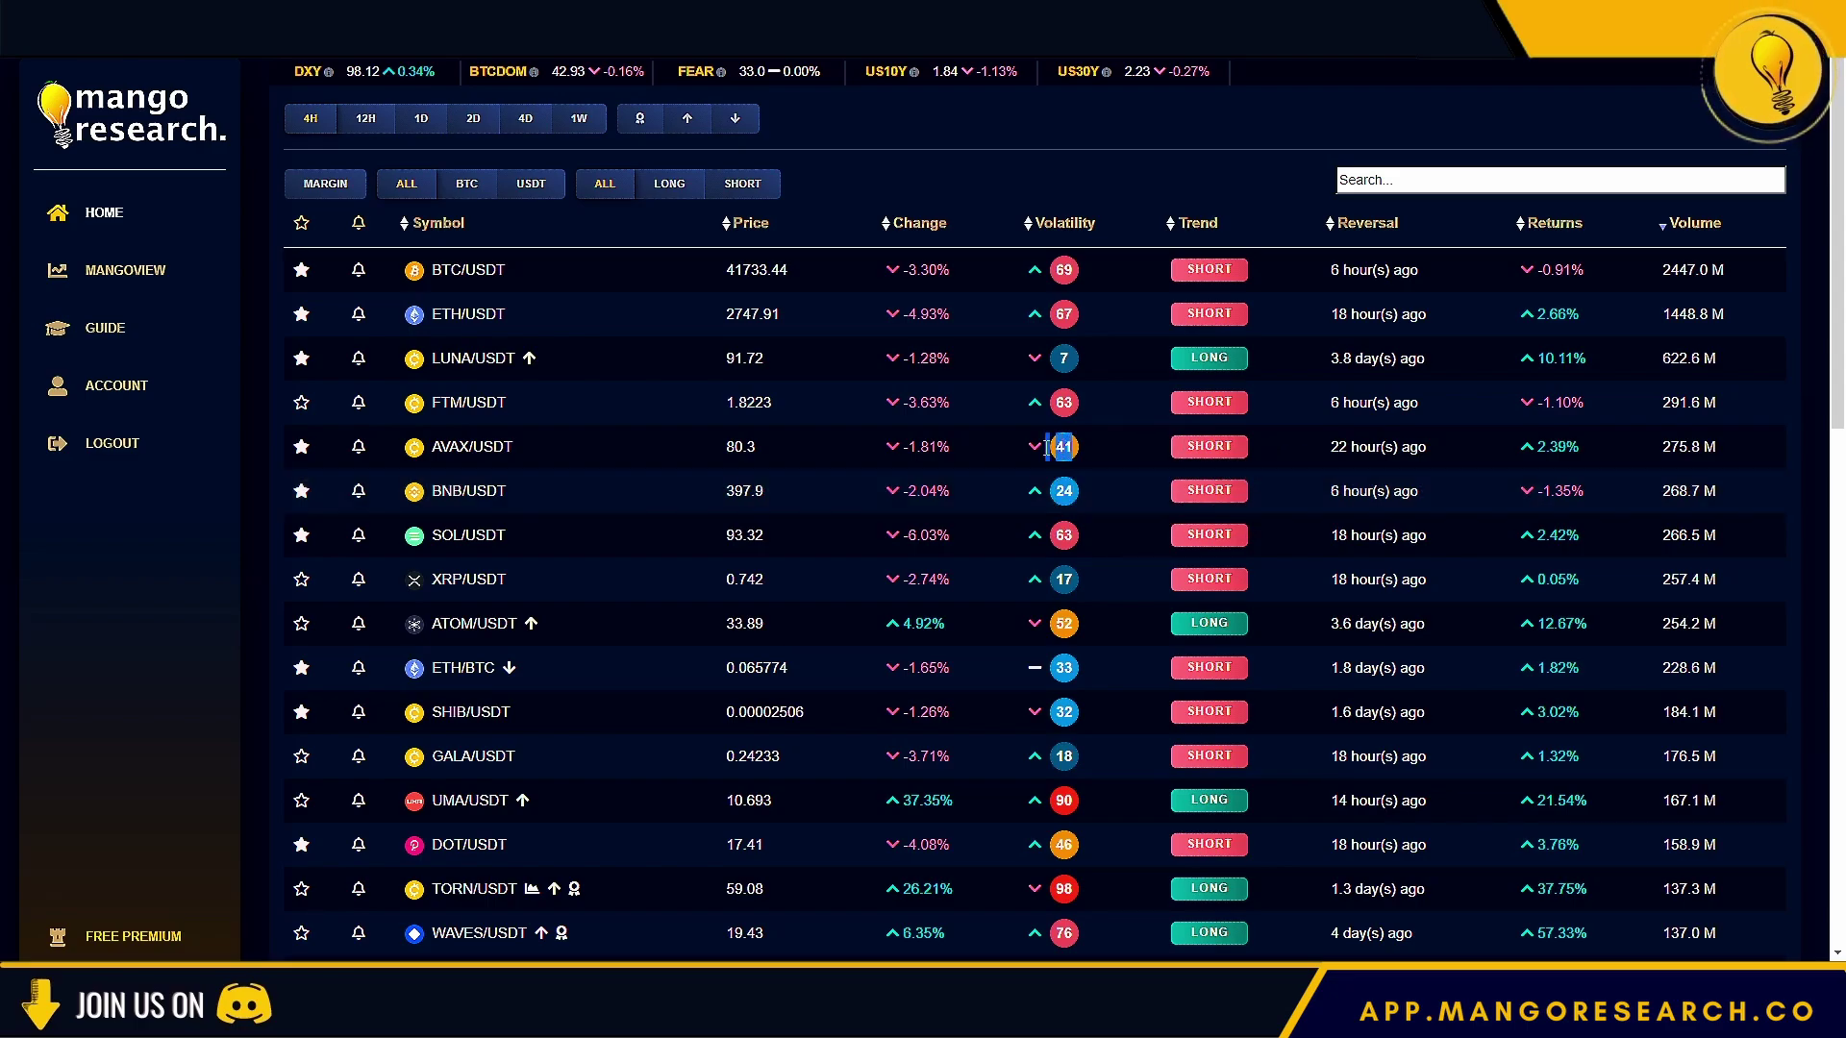
left_click(1067, 446)
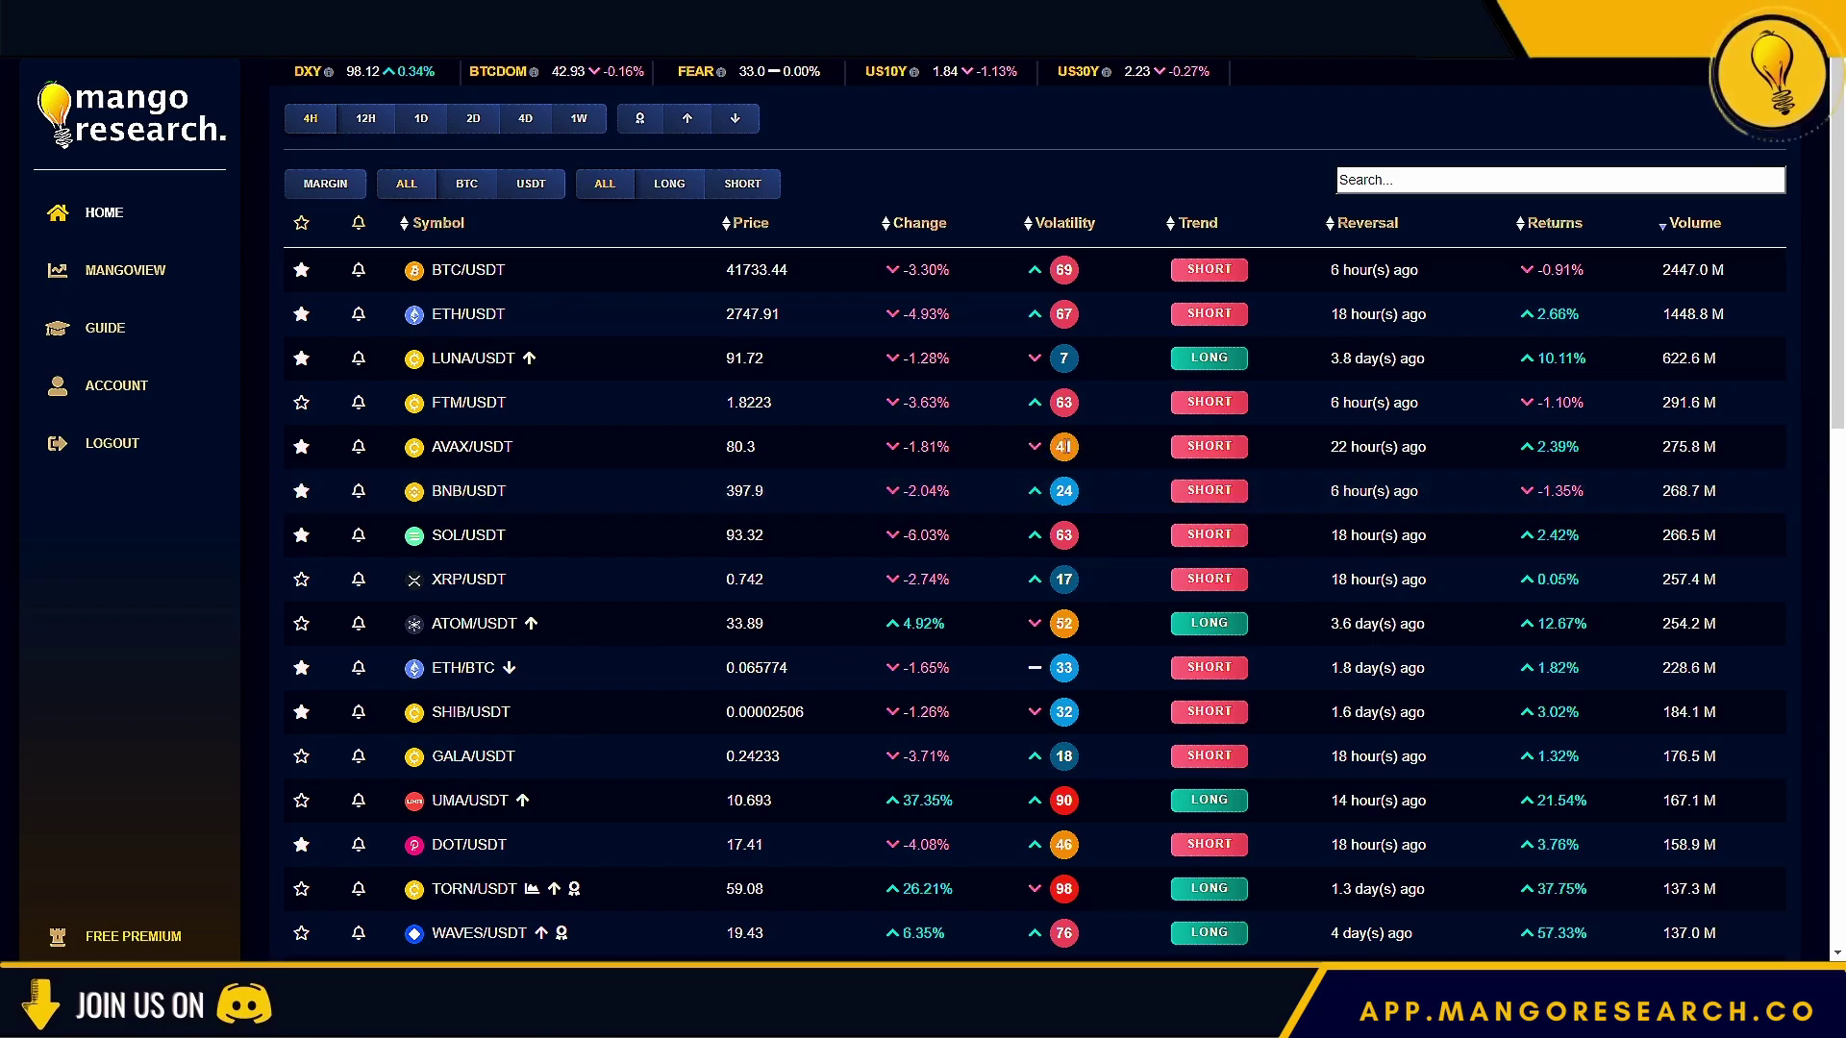
double_click(1063, 446)
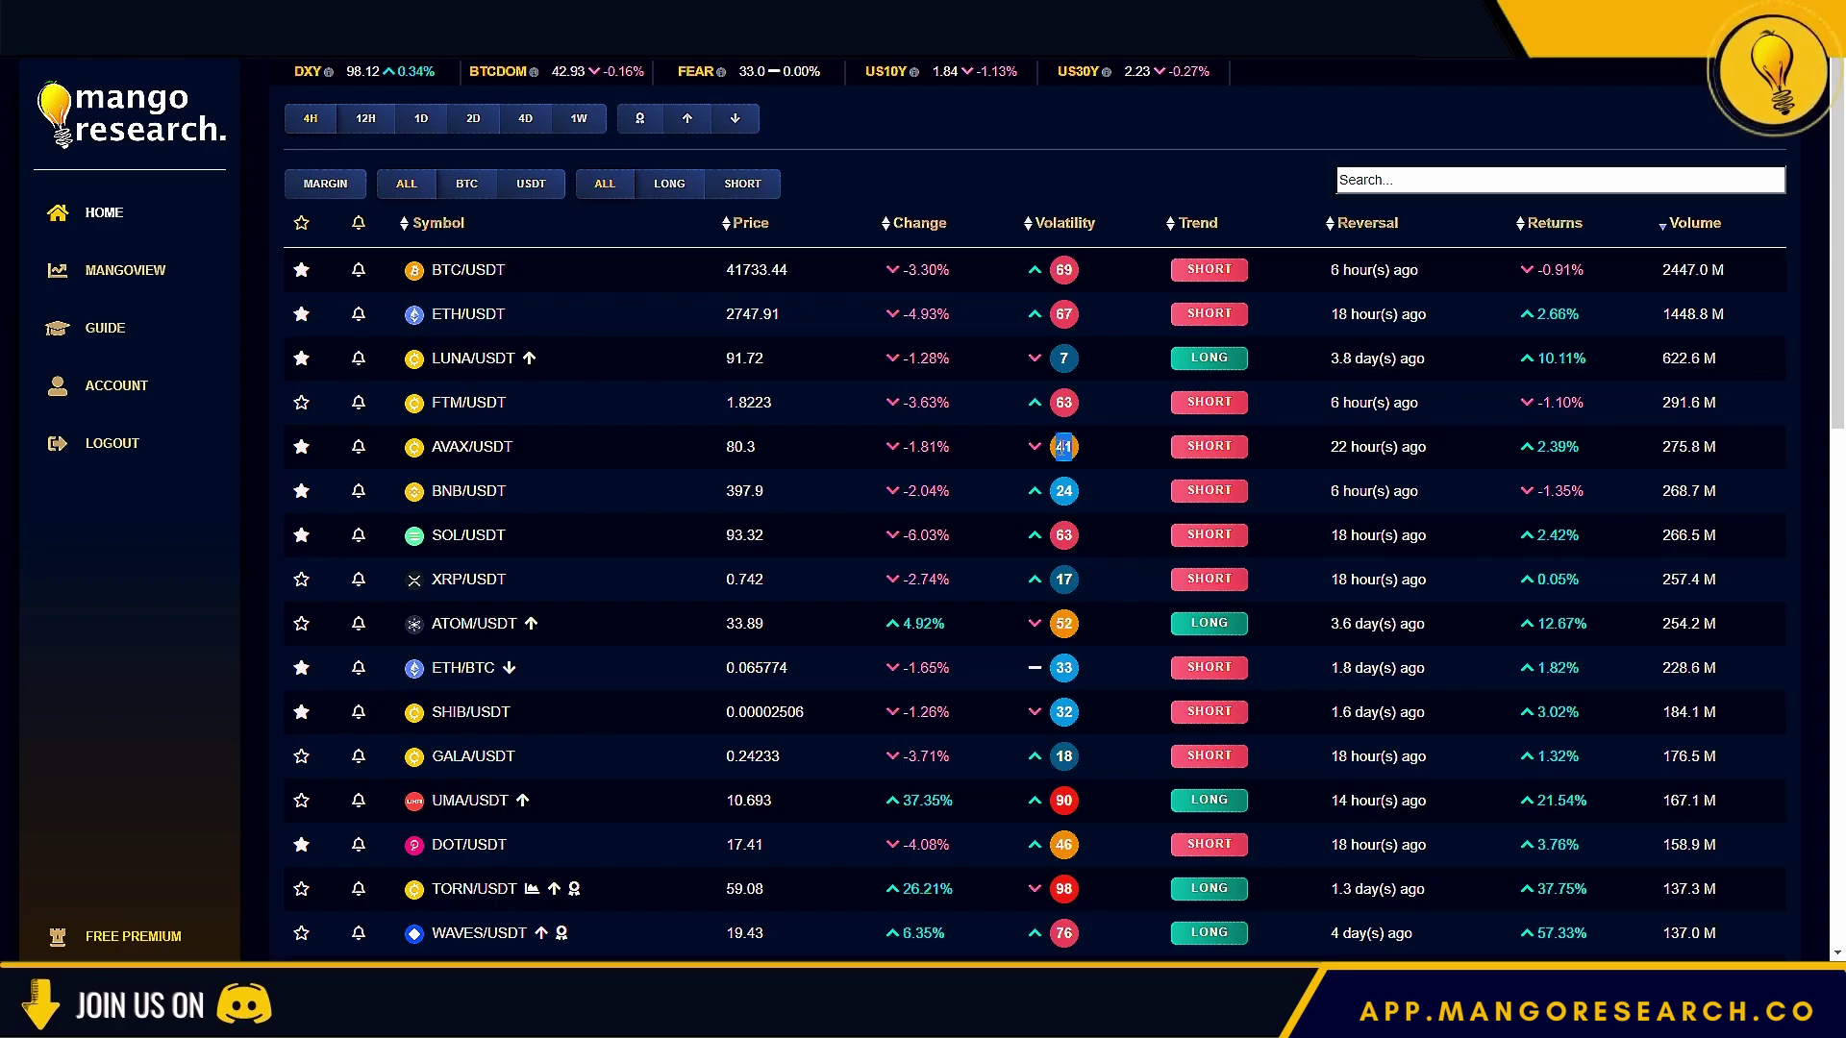
double_click(1209, 446)
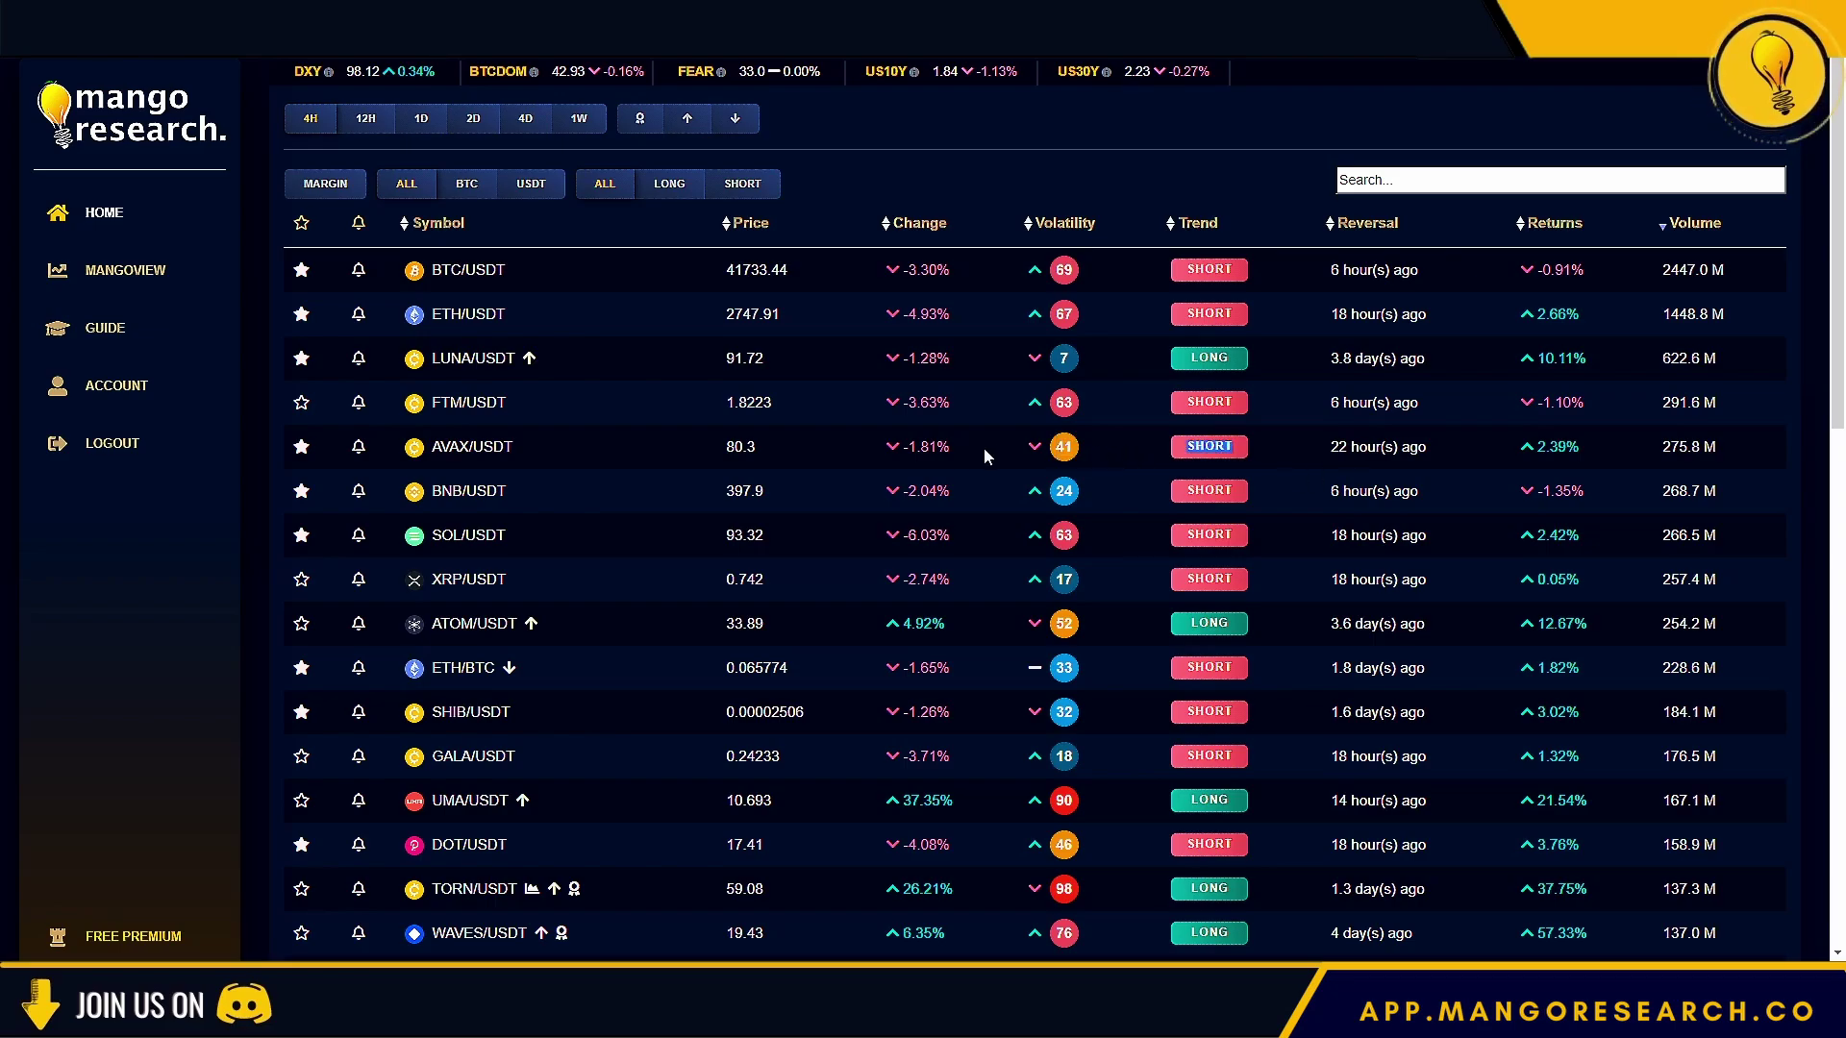
double_click(1063, 447)
double_click(1063, 447)
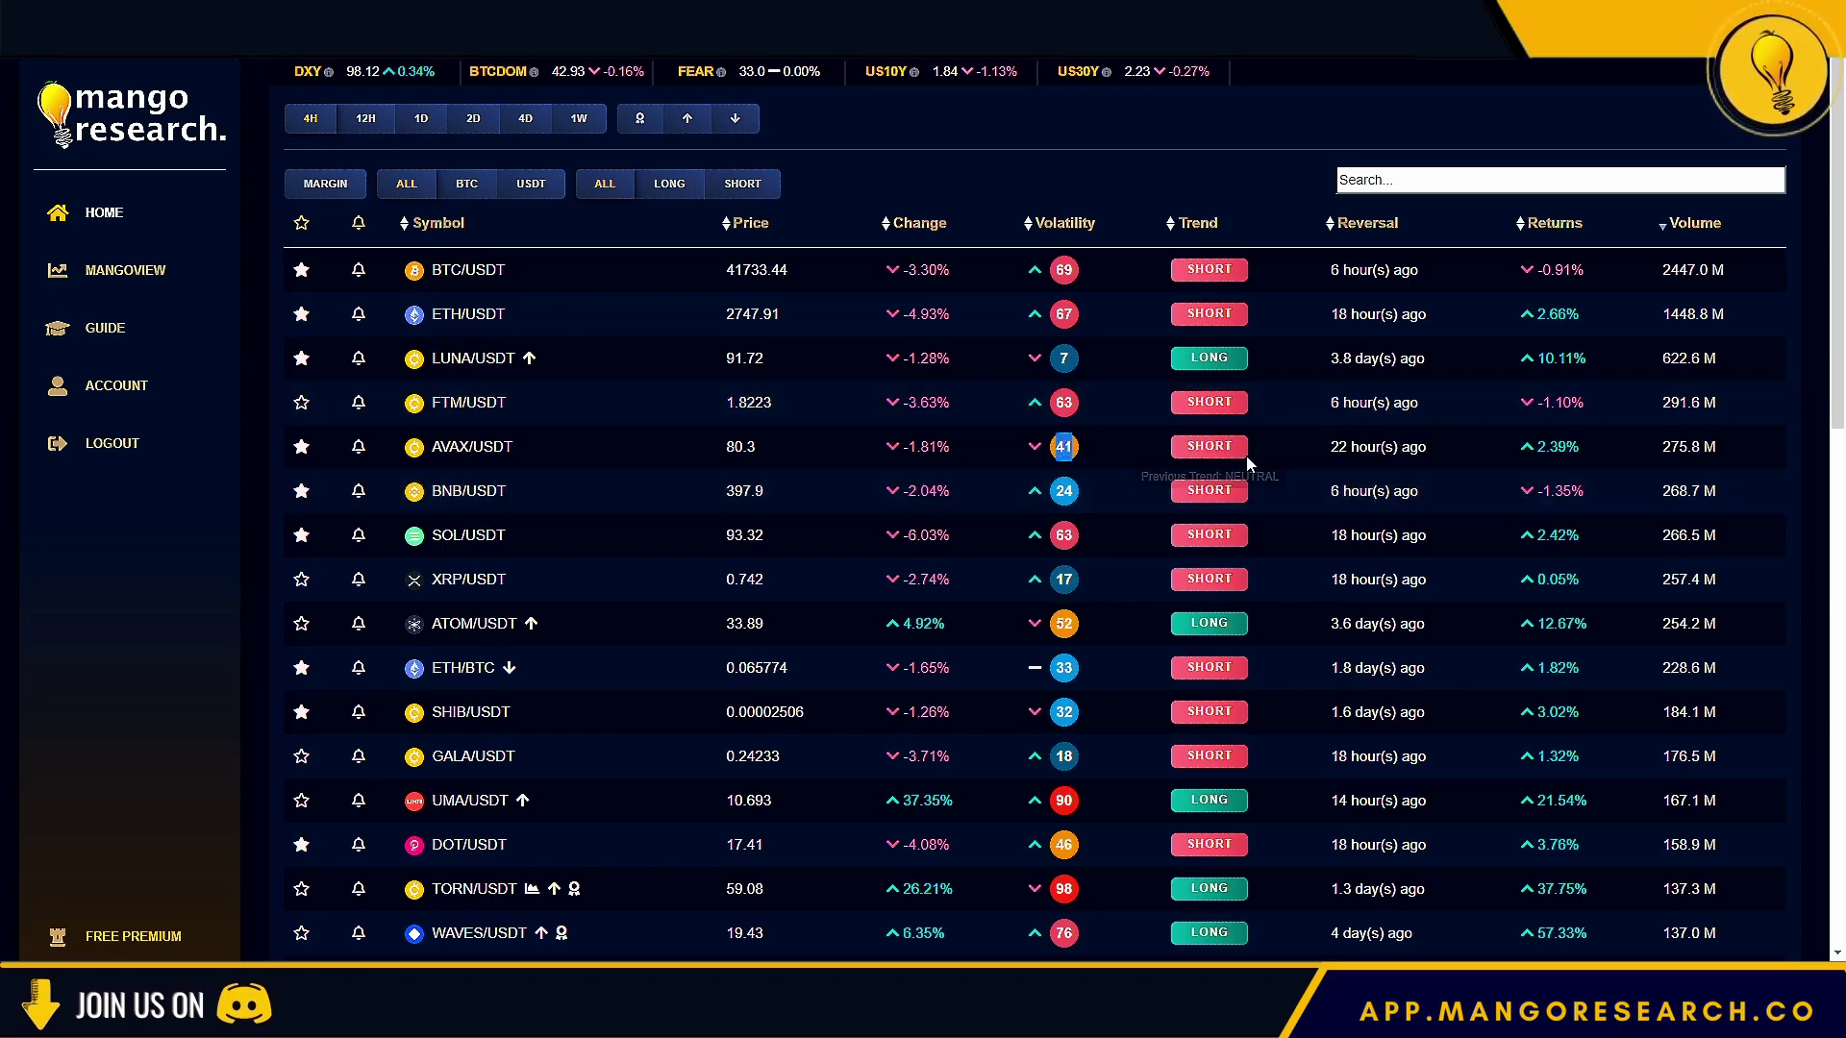
Check AVAX/USDT's reversal time and its returns since that reversal.
left_click_drag(1428, 448, 1295, 448)
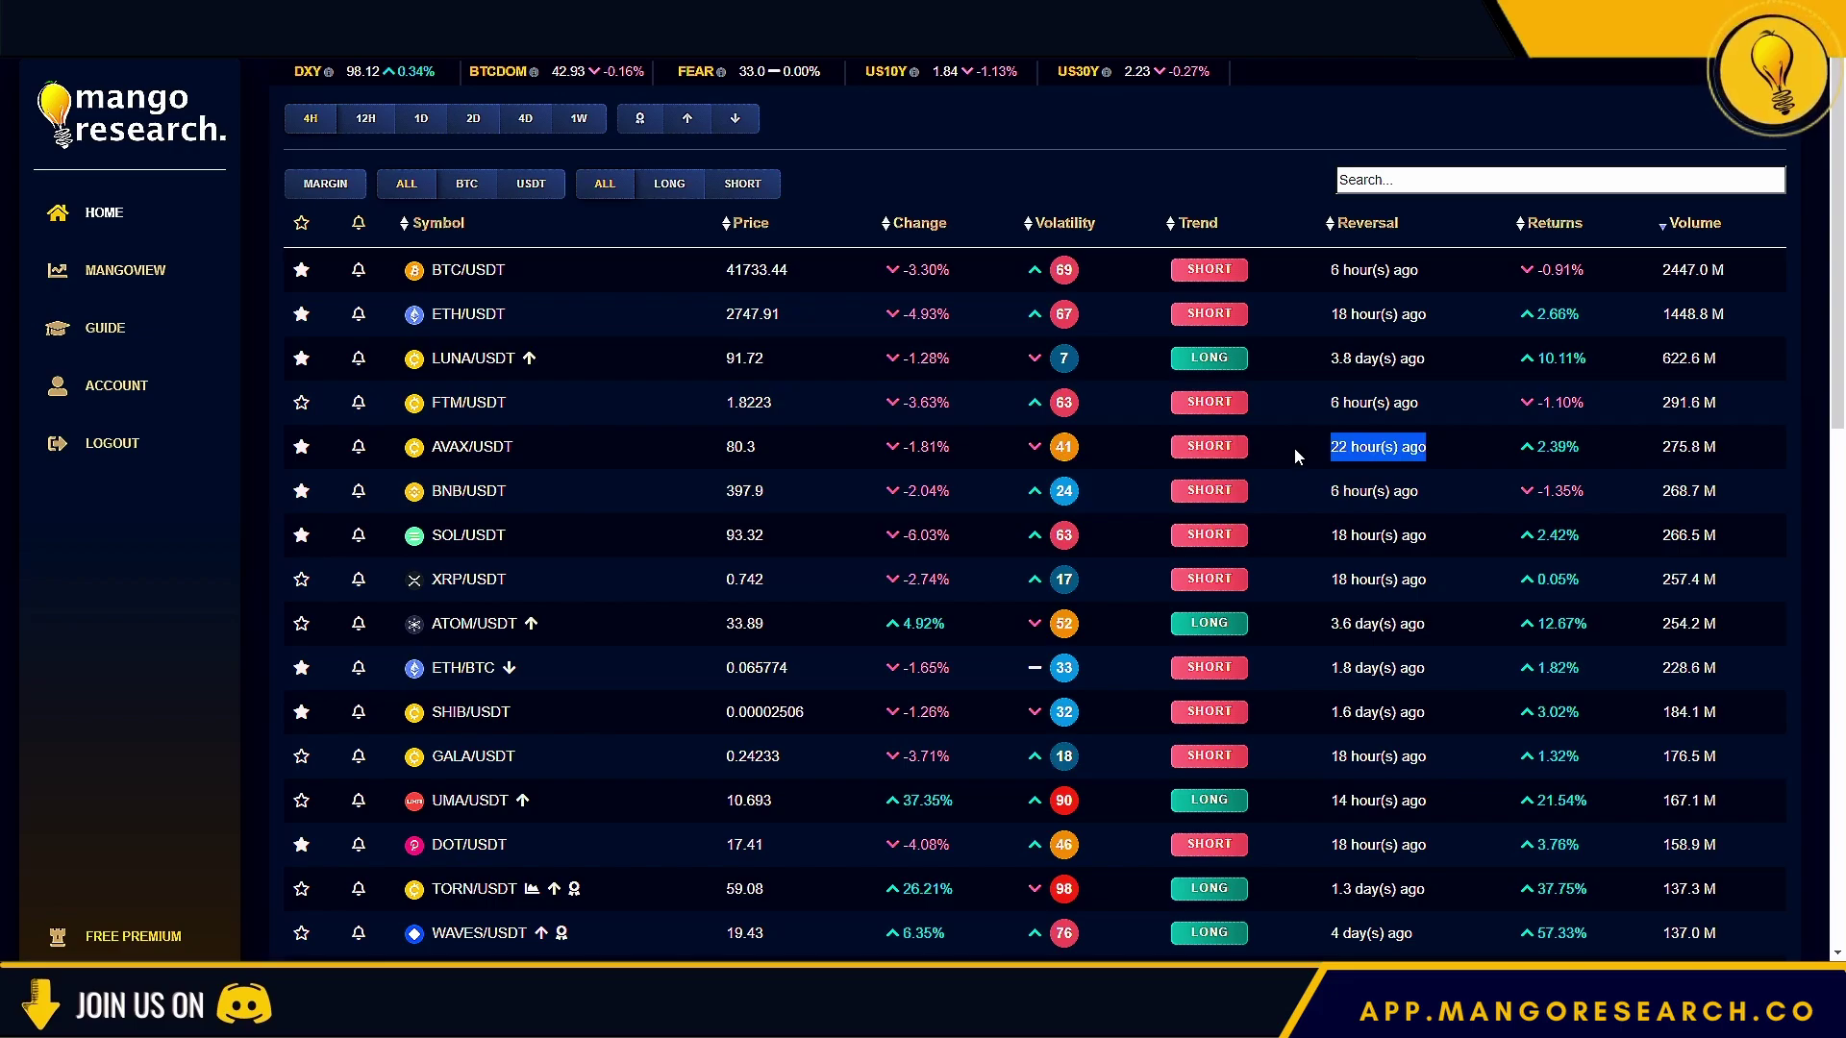
left_click_drag(1581, 457, 1506, 452)
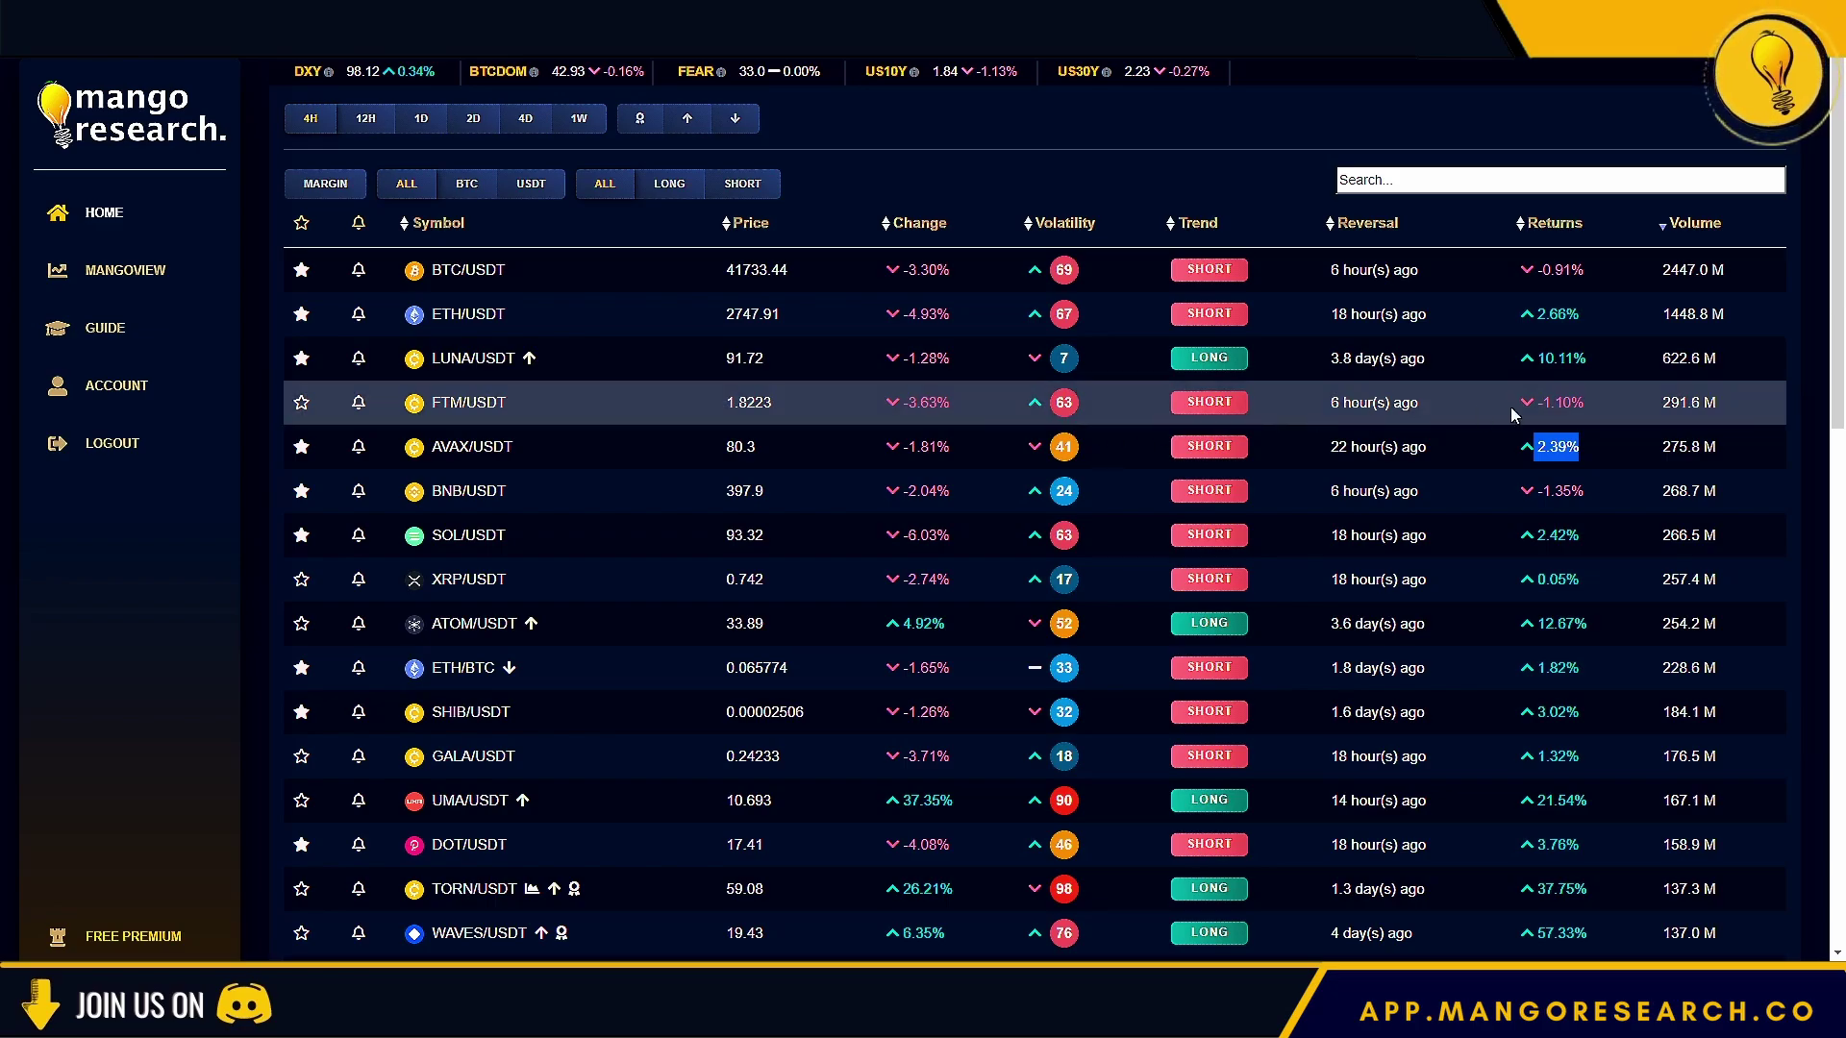
left_click(1607, 442)
left_click_drag(1608, 446, 1485, 448)
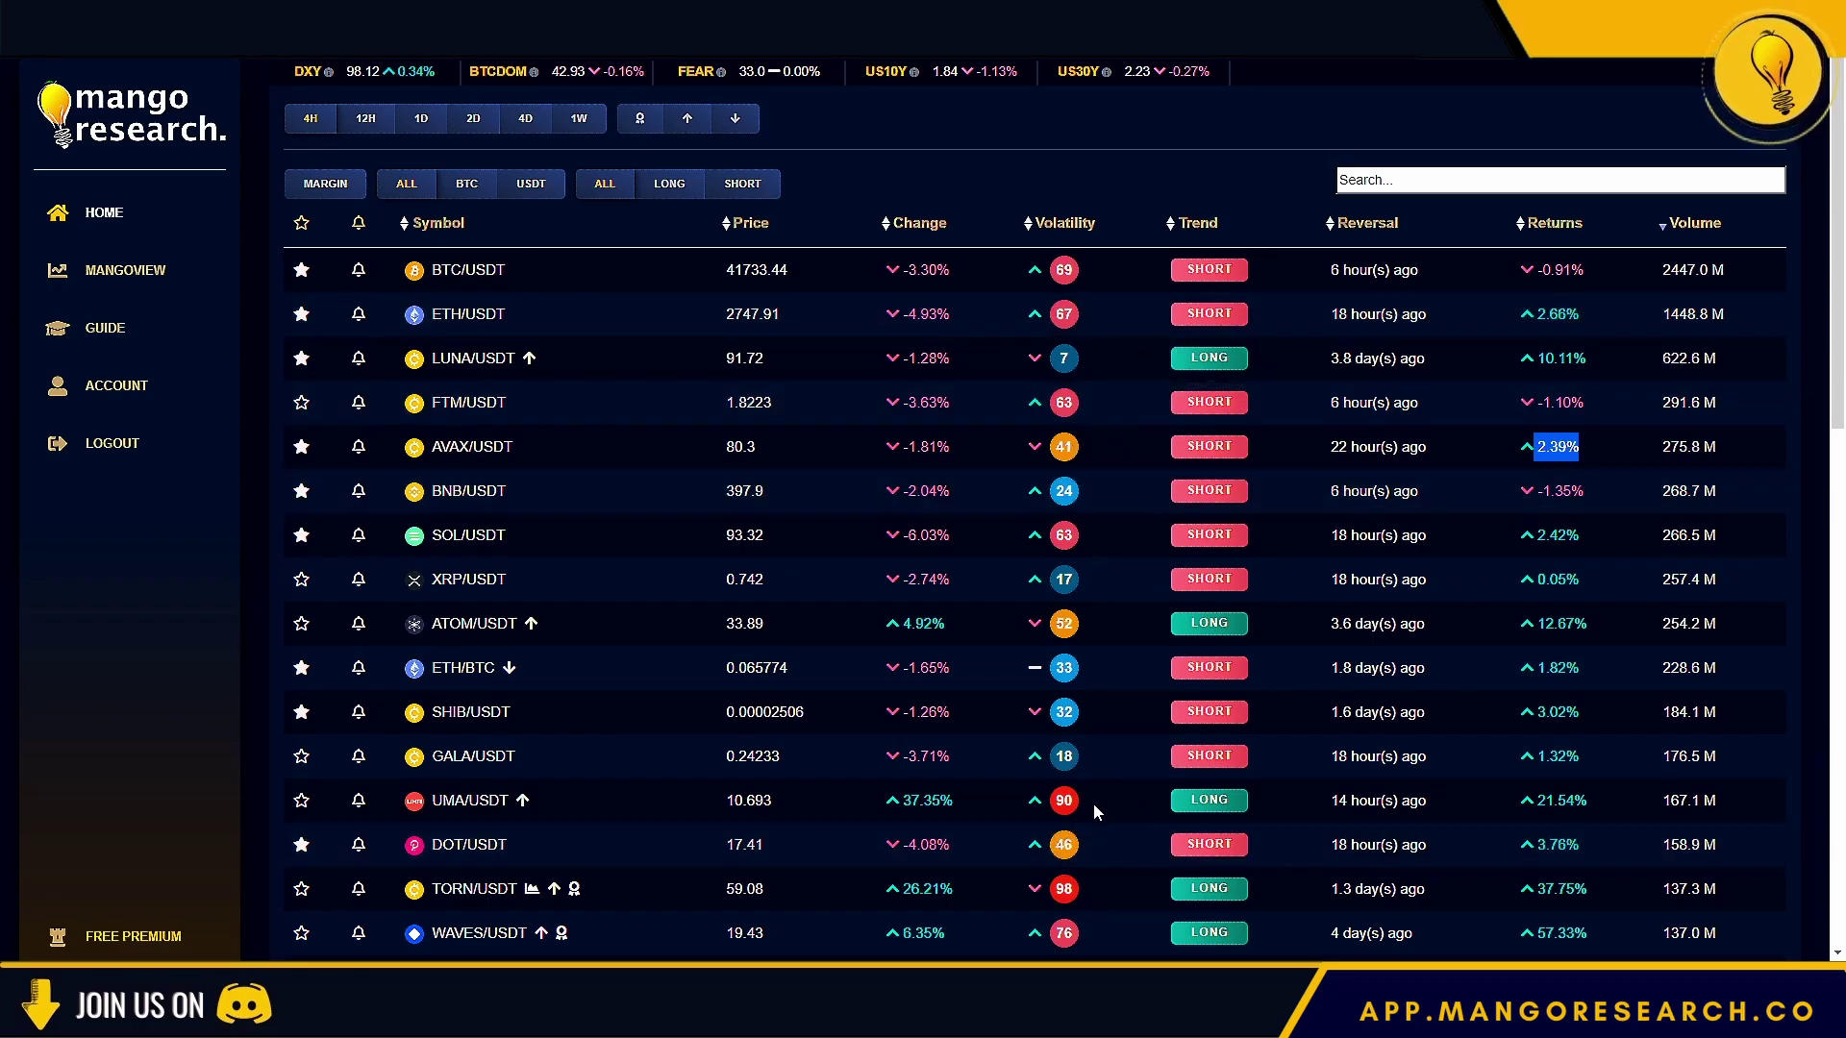
Examine UMA/USDT's volatility score, reversal time and returns in the 4H list.
left_click_drag(1089, 807, 1057, 806)
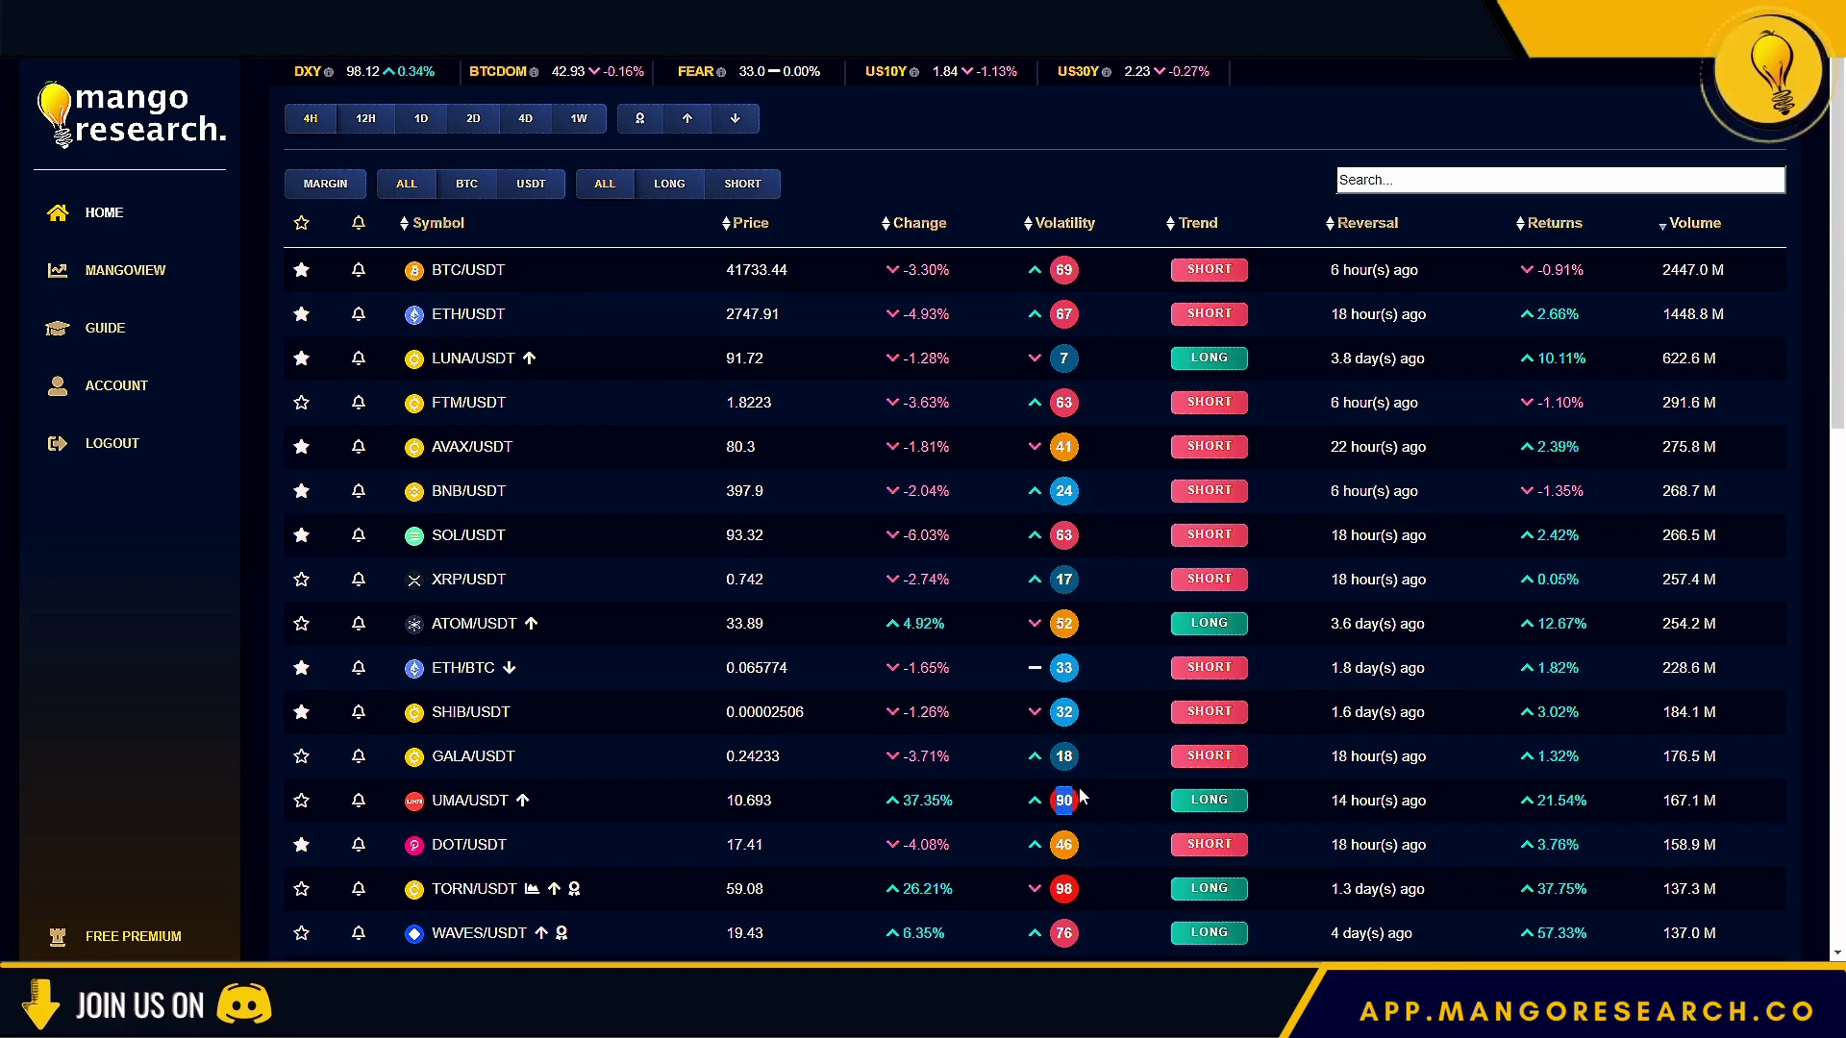
left_click(1085, 802)
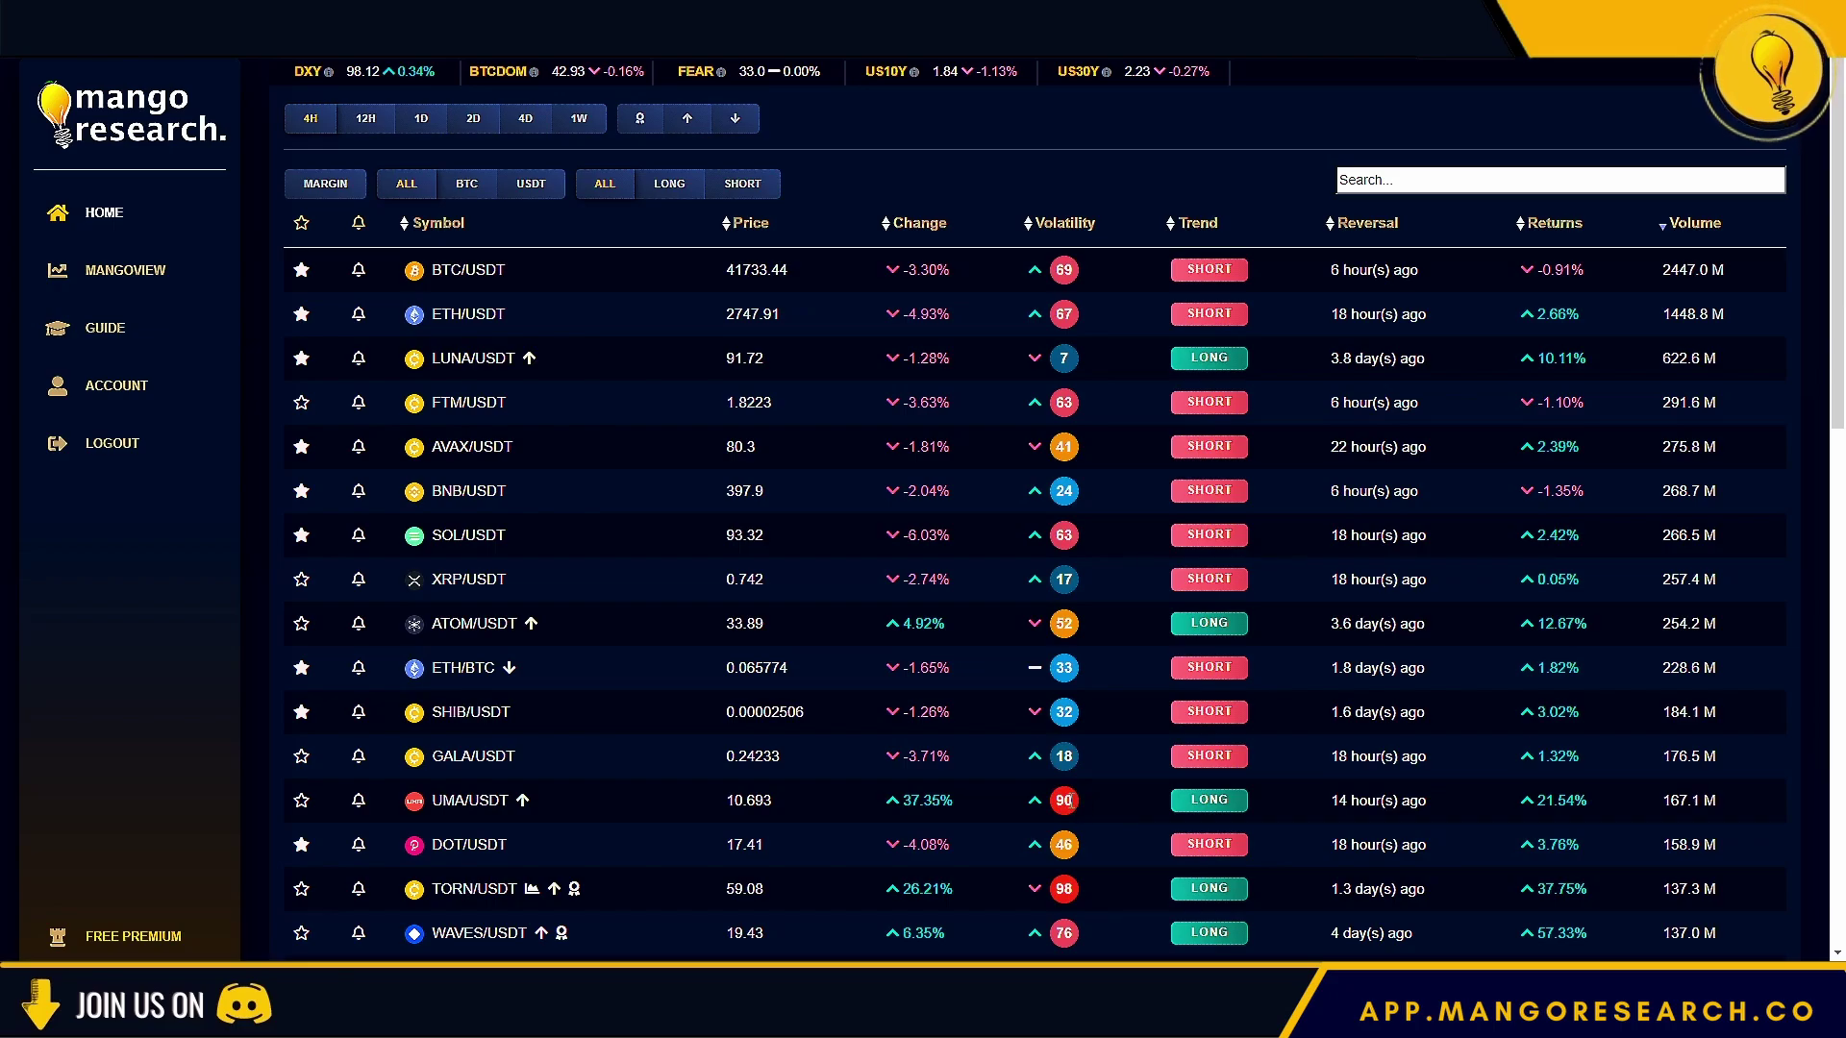
left_click_drag(1087, 806, 1057, 802)
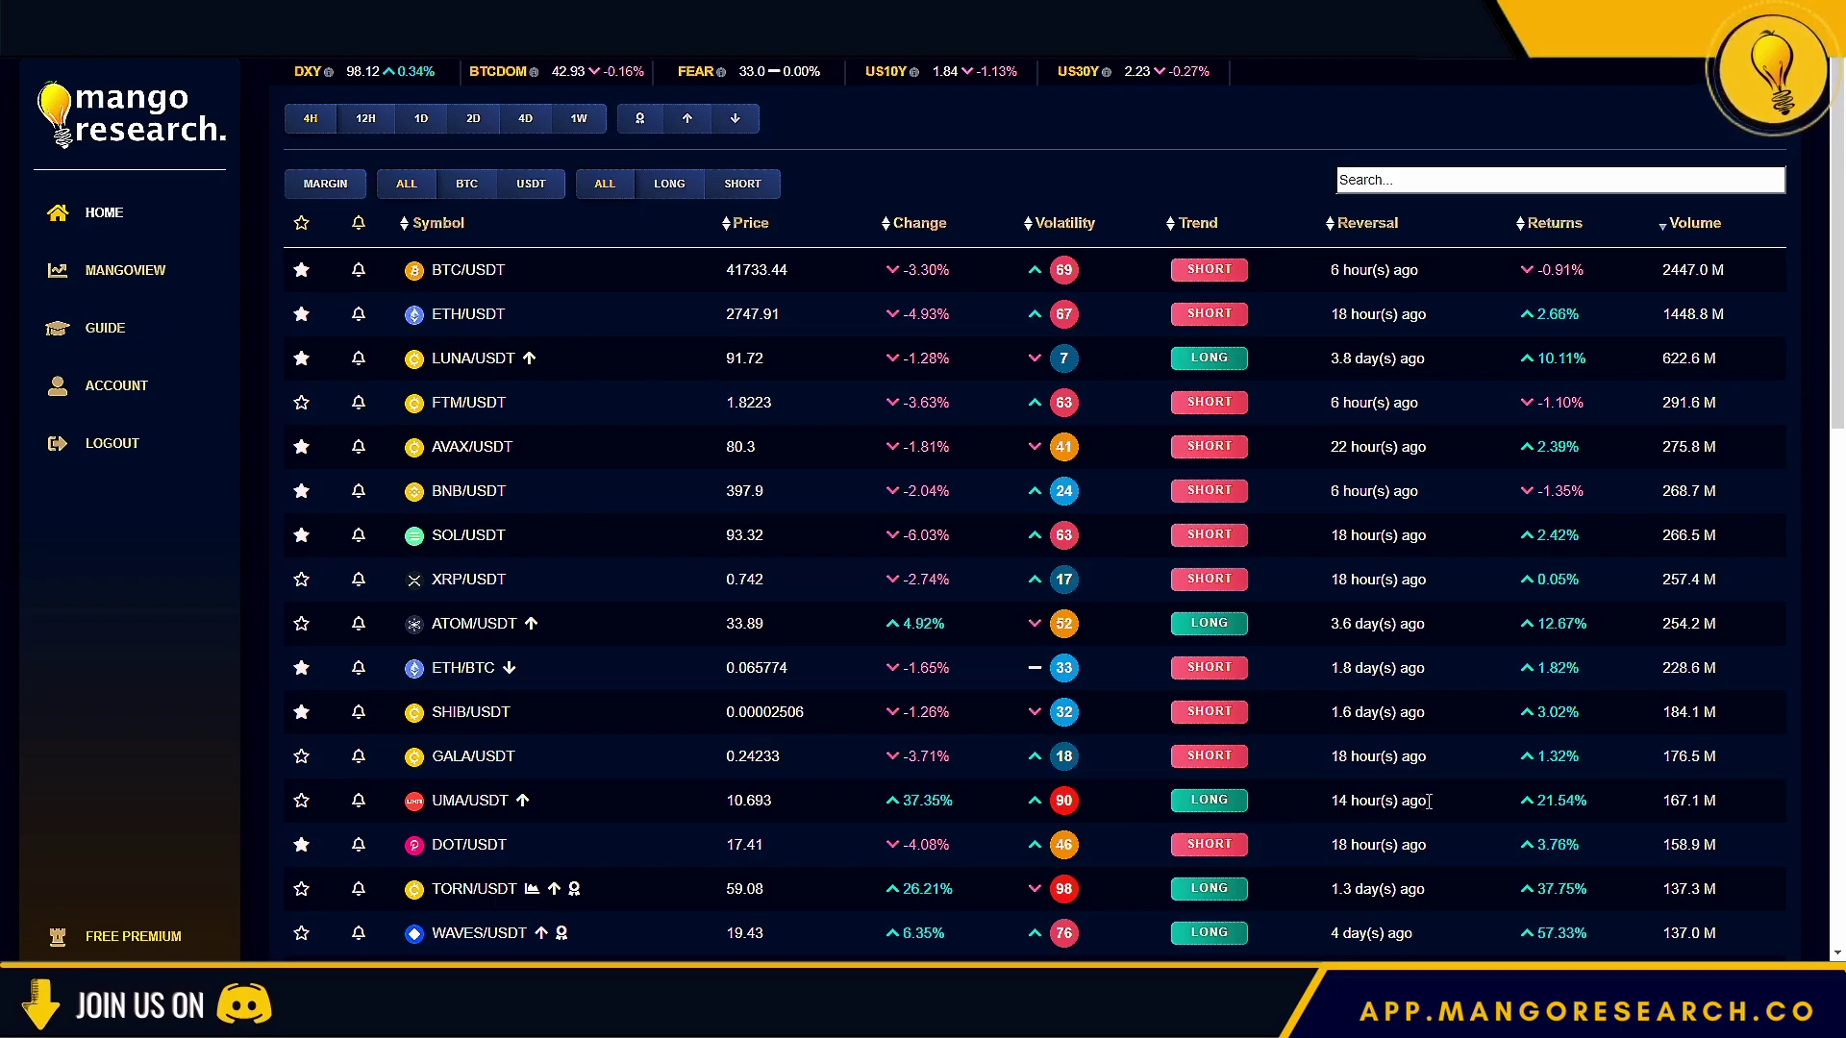
left_click_drag(1427, 800, 1322, 807)
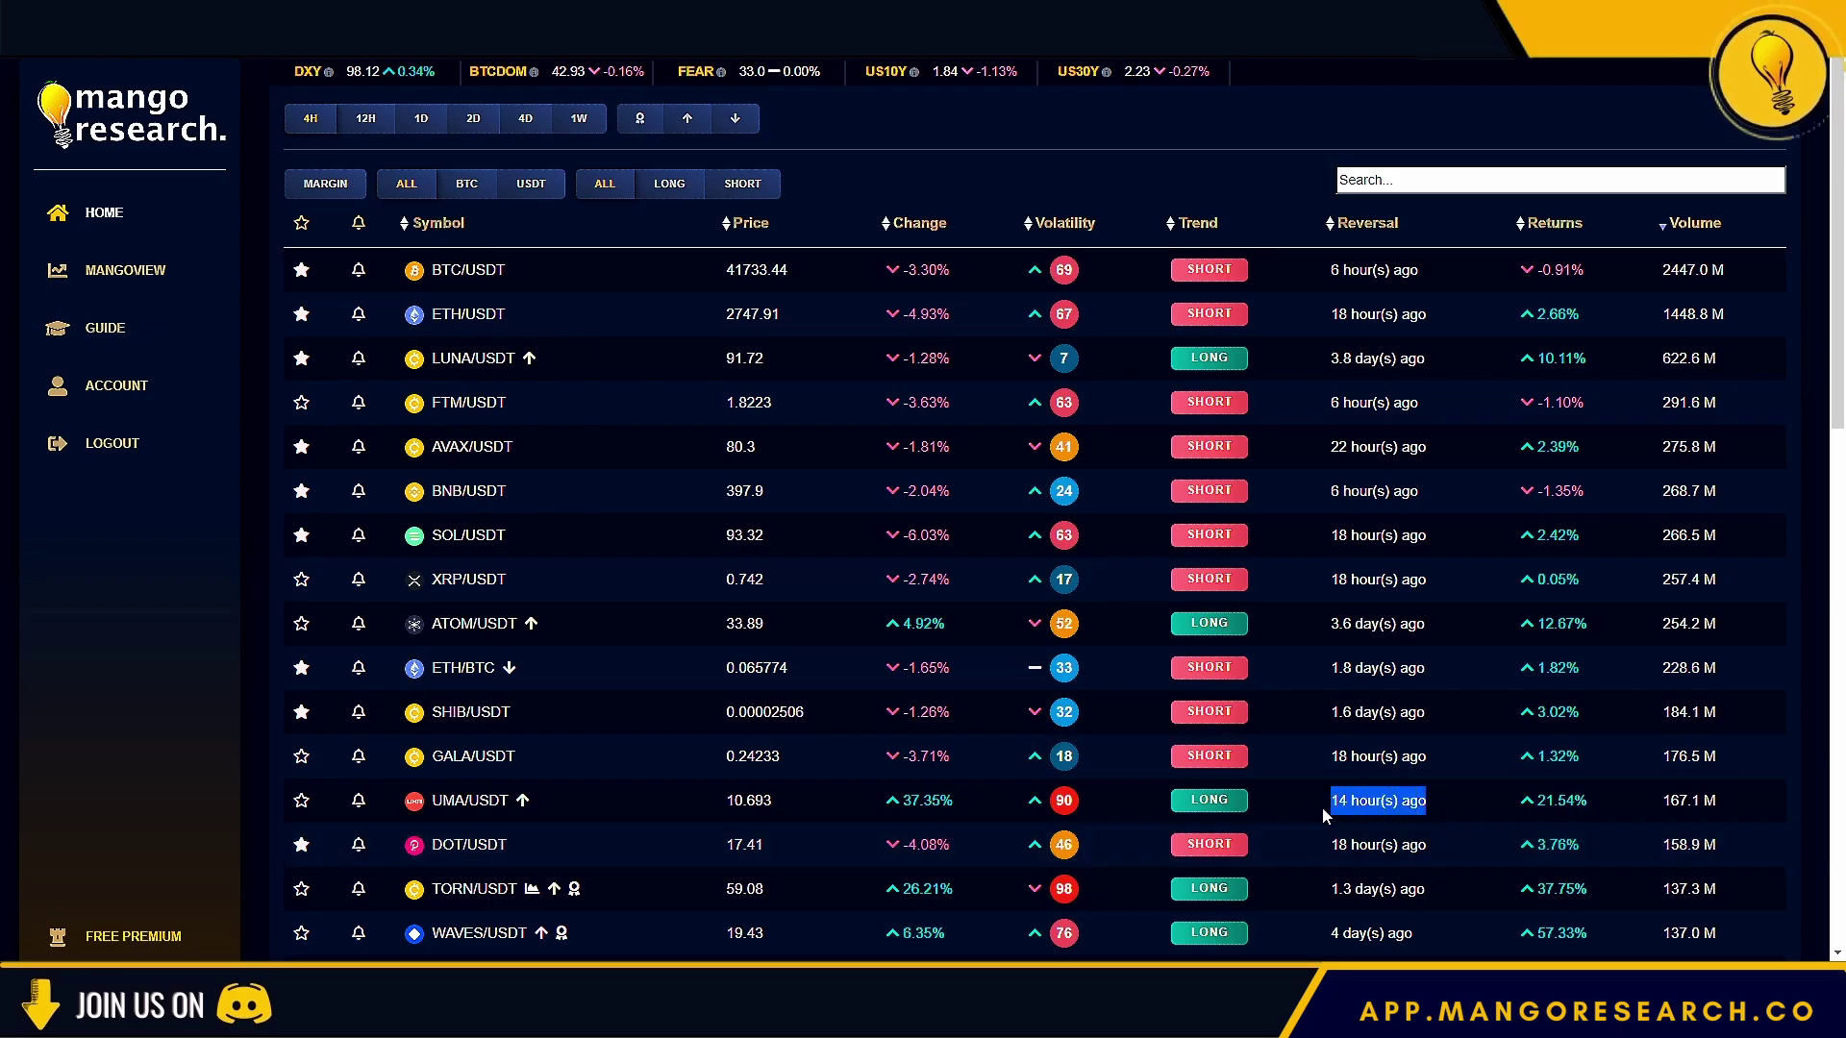
left_click_drag(1591, 799, 1506, 807)
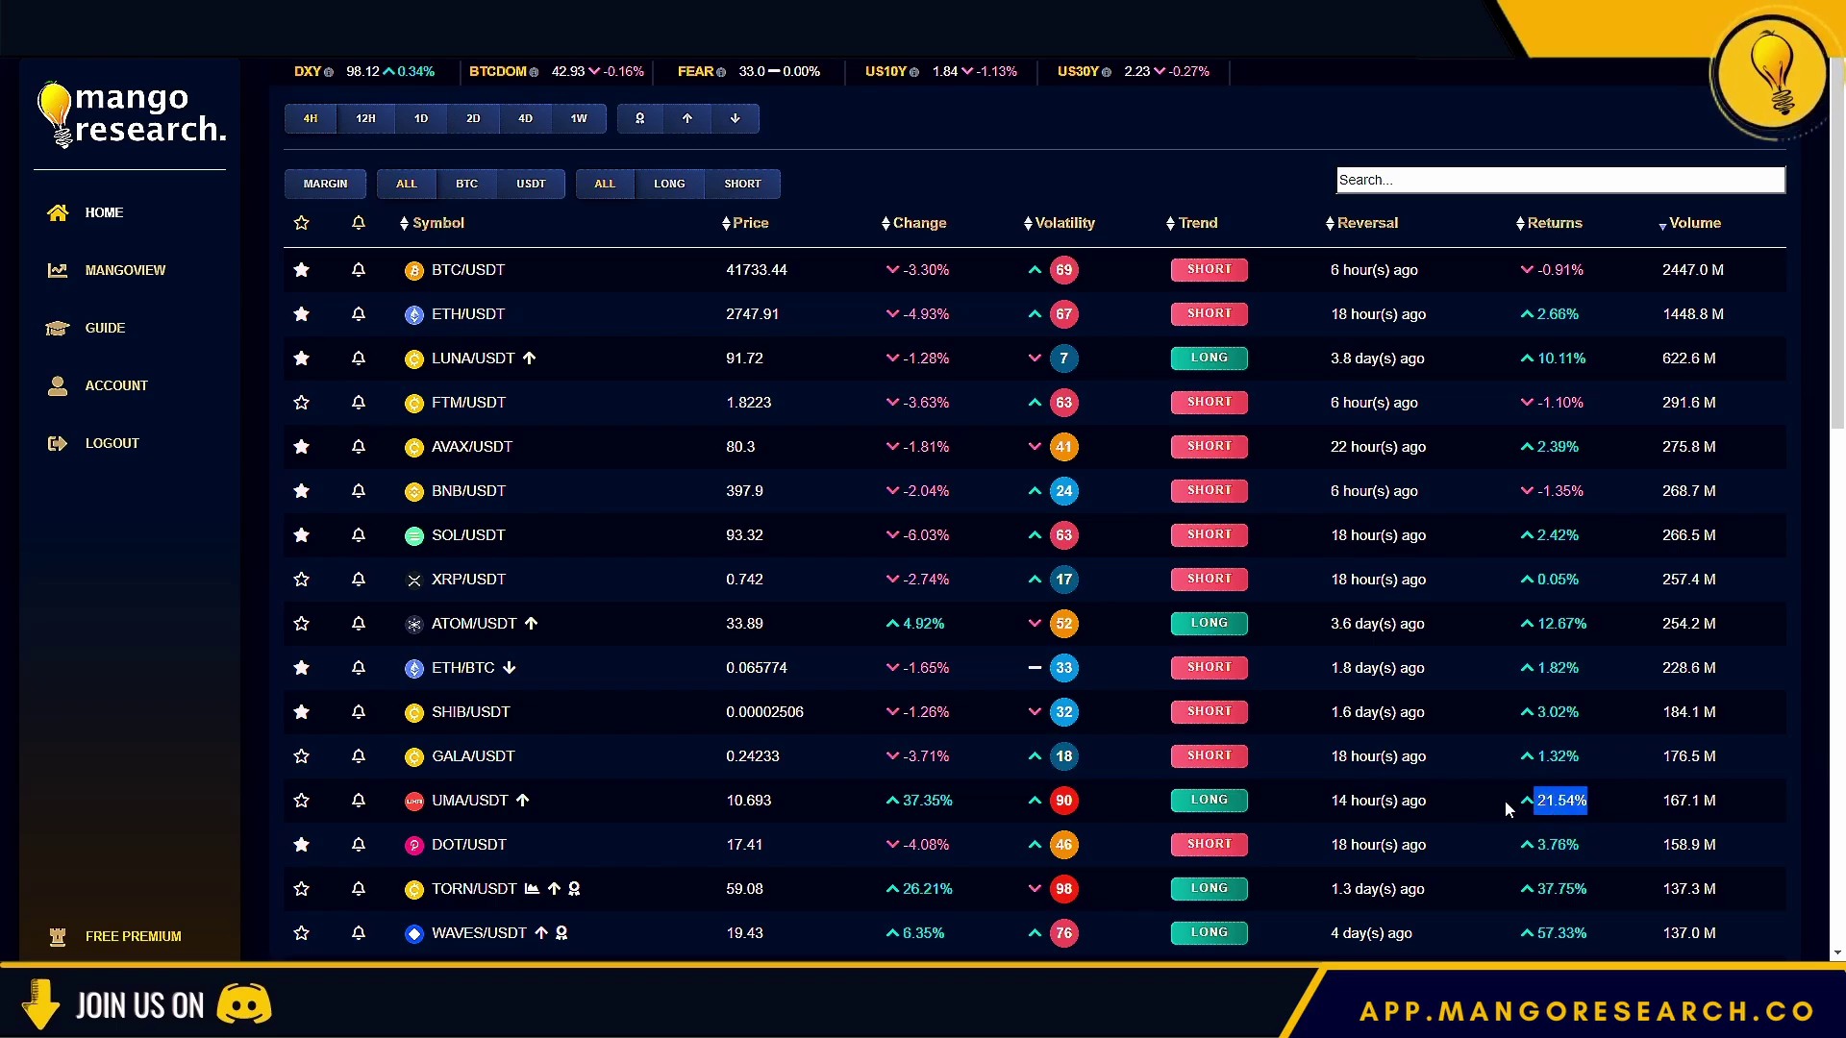
Look at UMA/USDT's volatility score again and compare it with the surrounding pairs.
scroll(1506, 806, "down", 2)
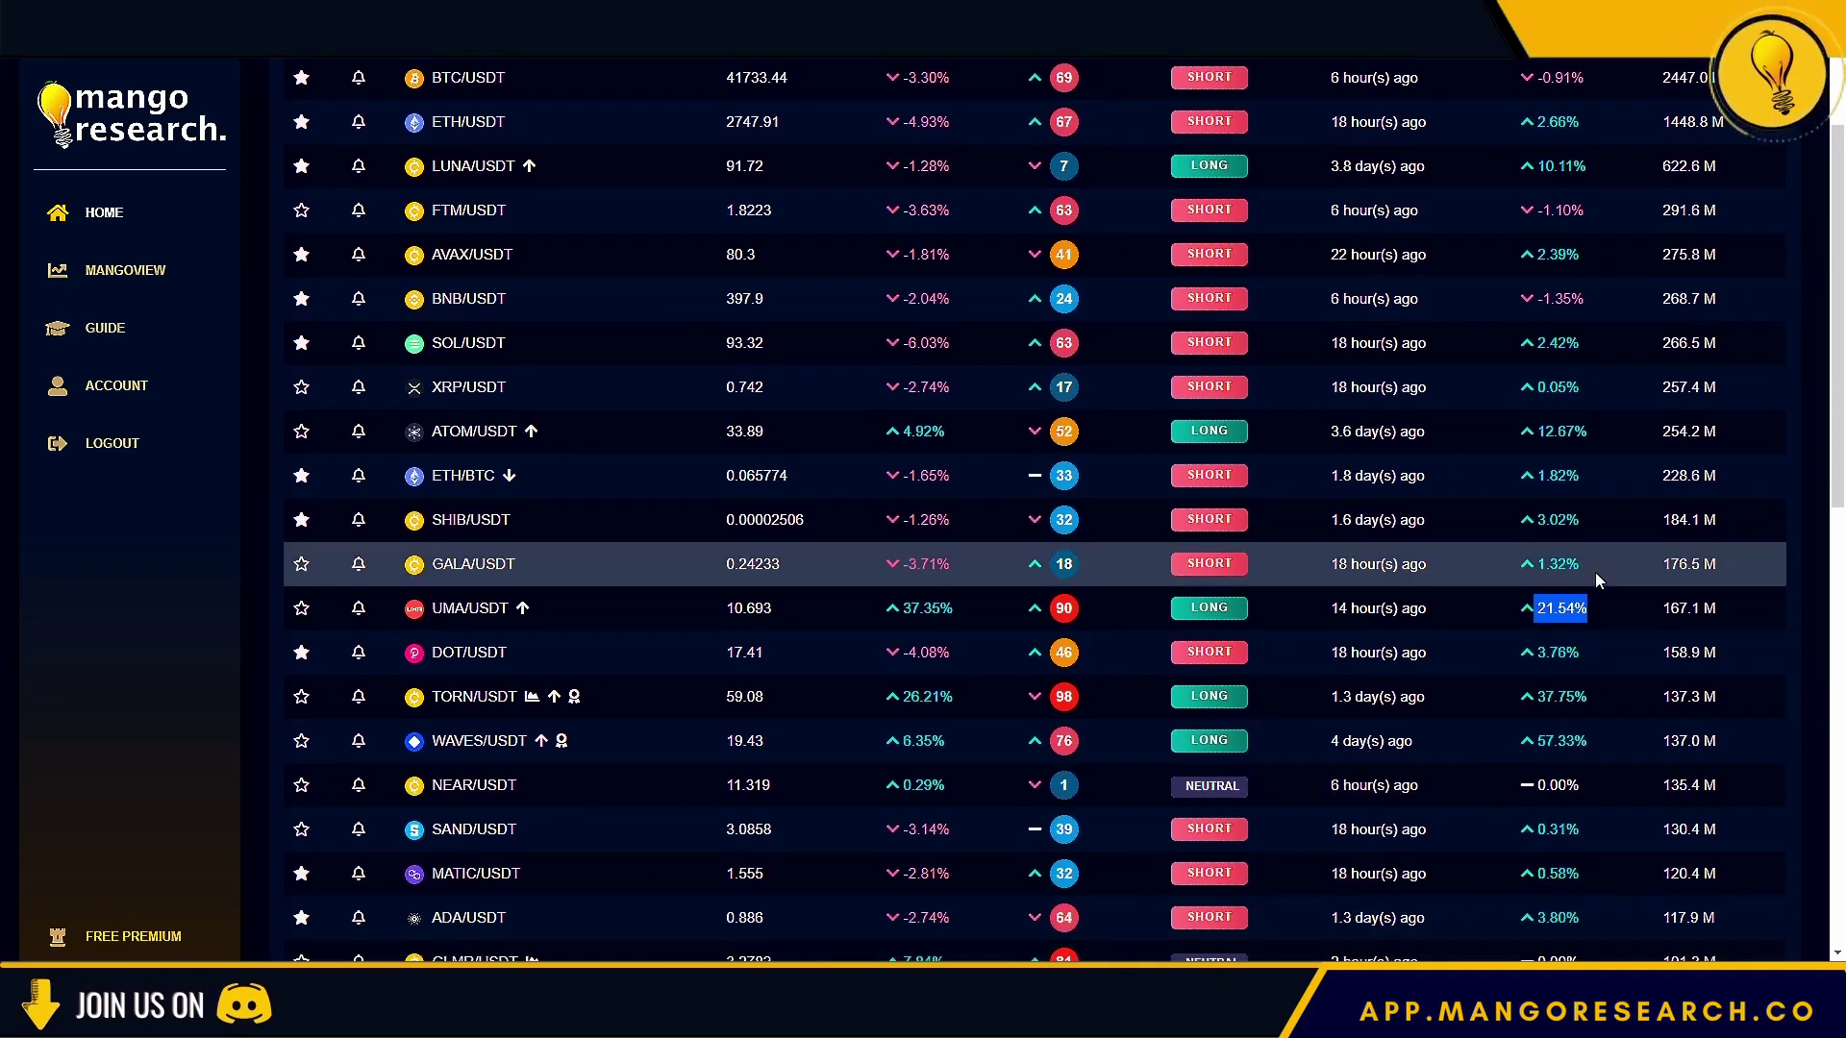
mouse_move(1589, 607)
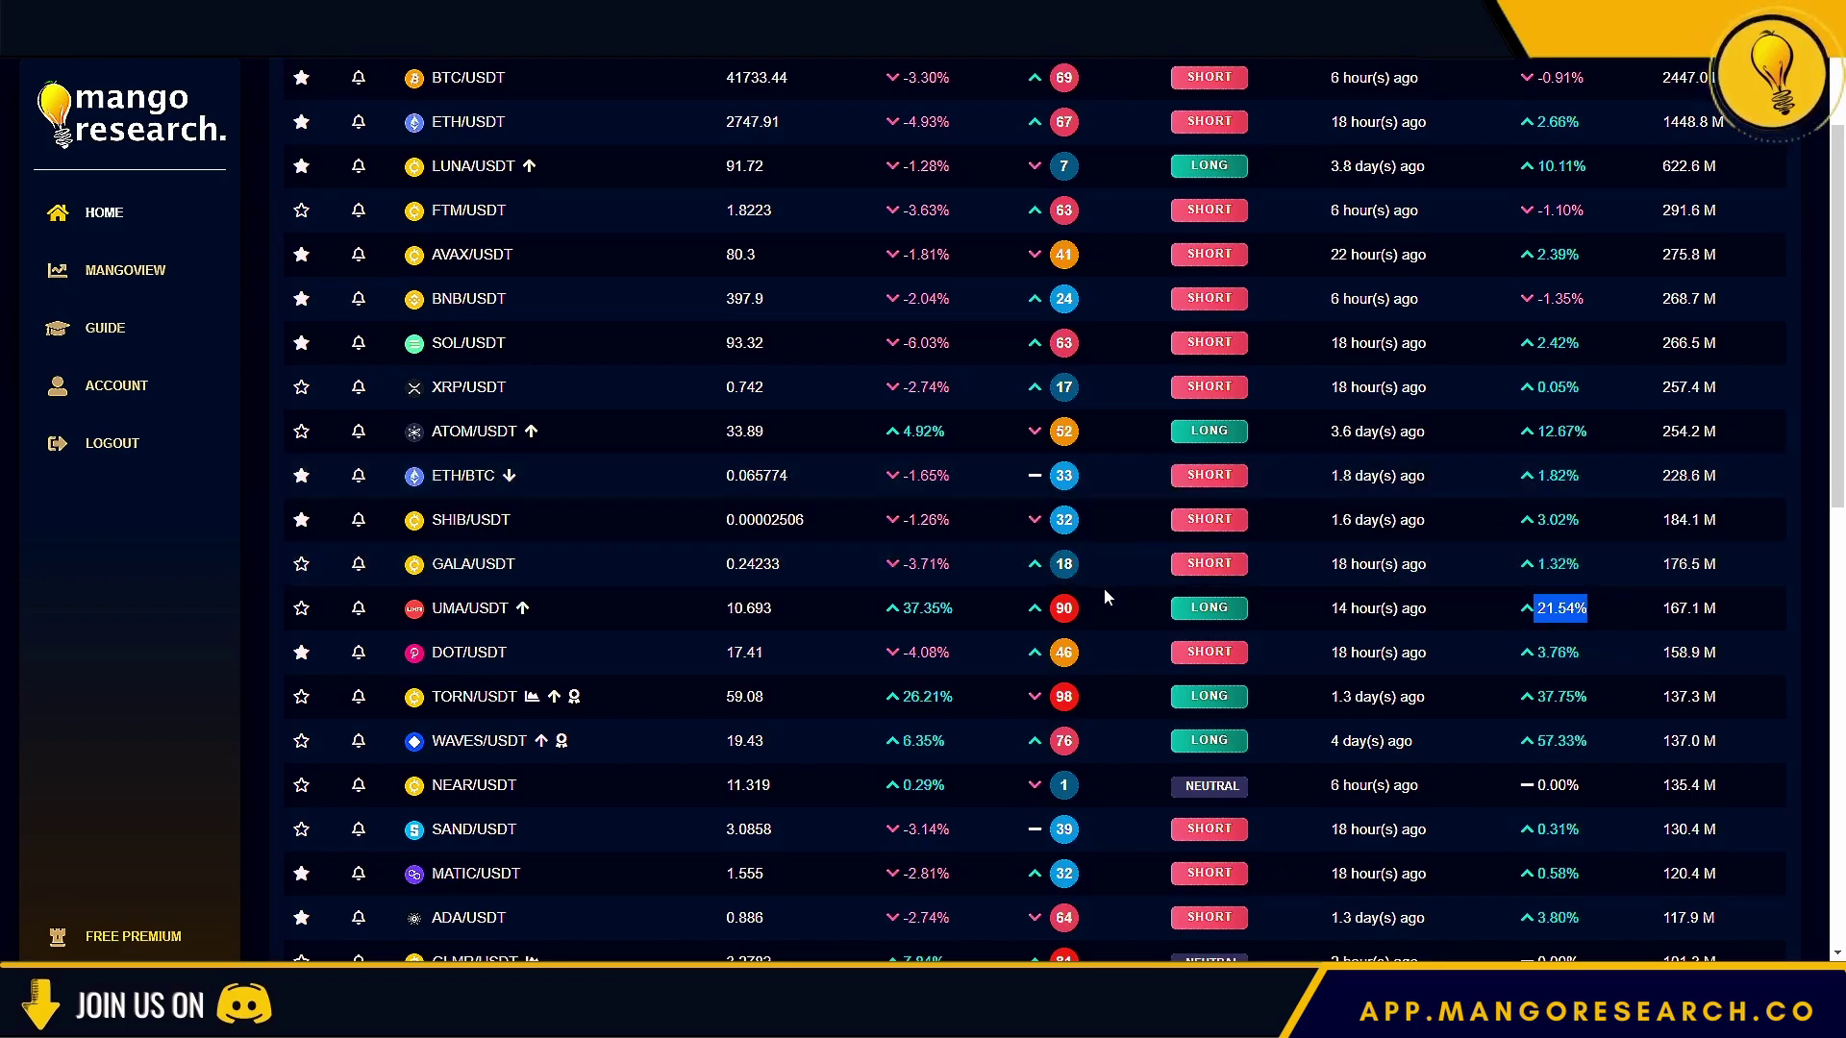
left_click_drag(1102, 609, 1027, 610)
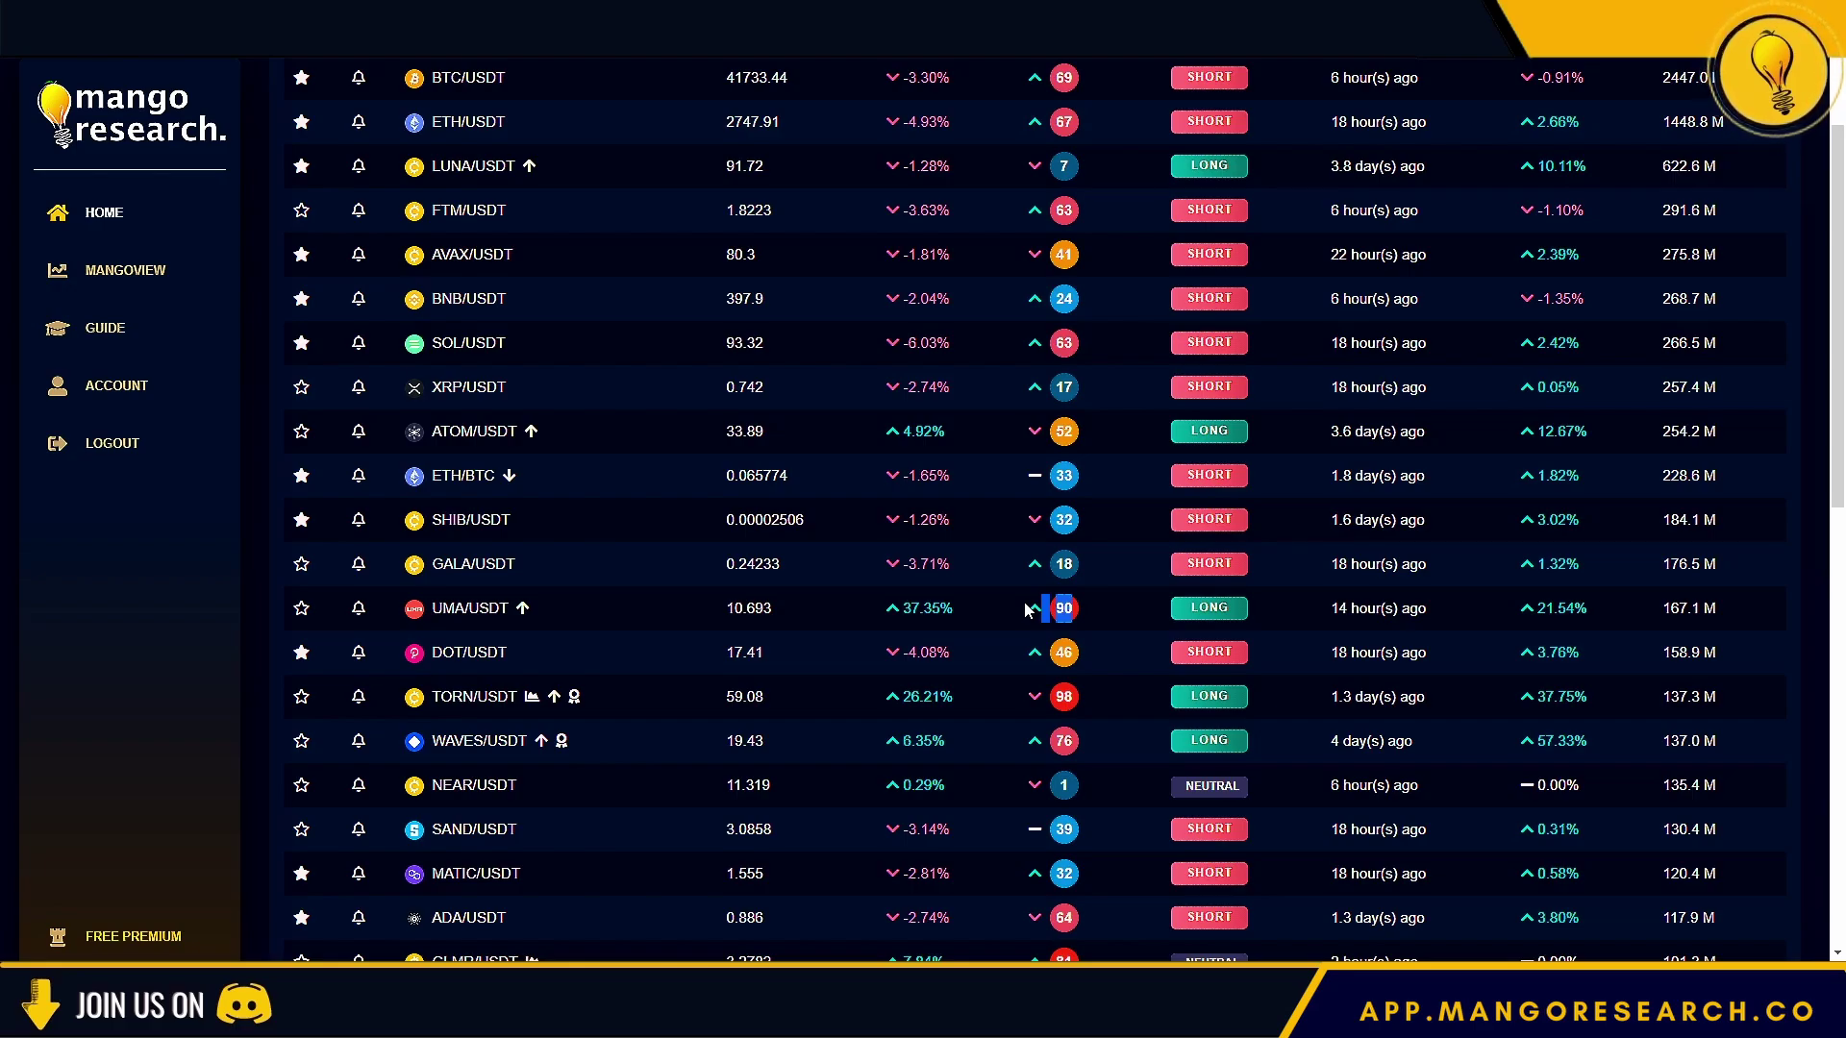
left_click(1077, 612)
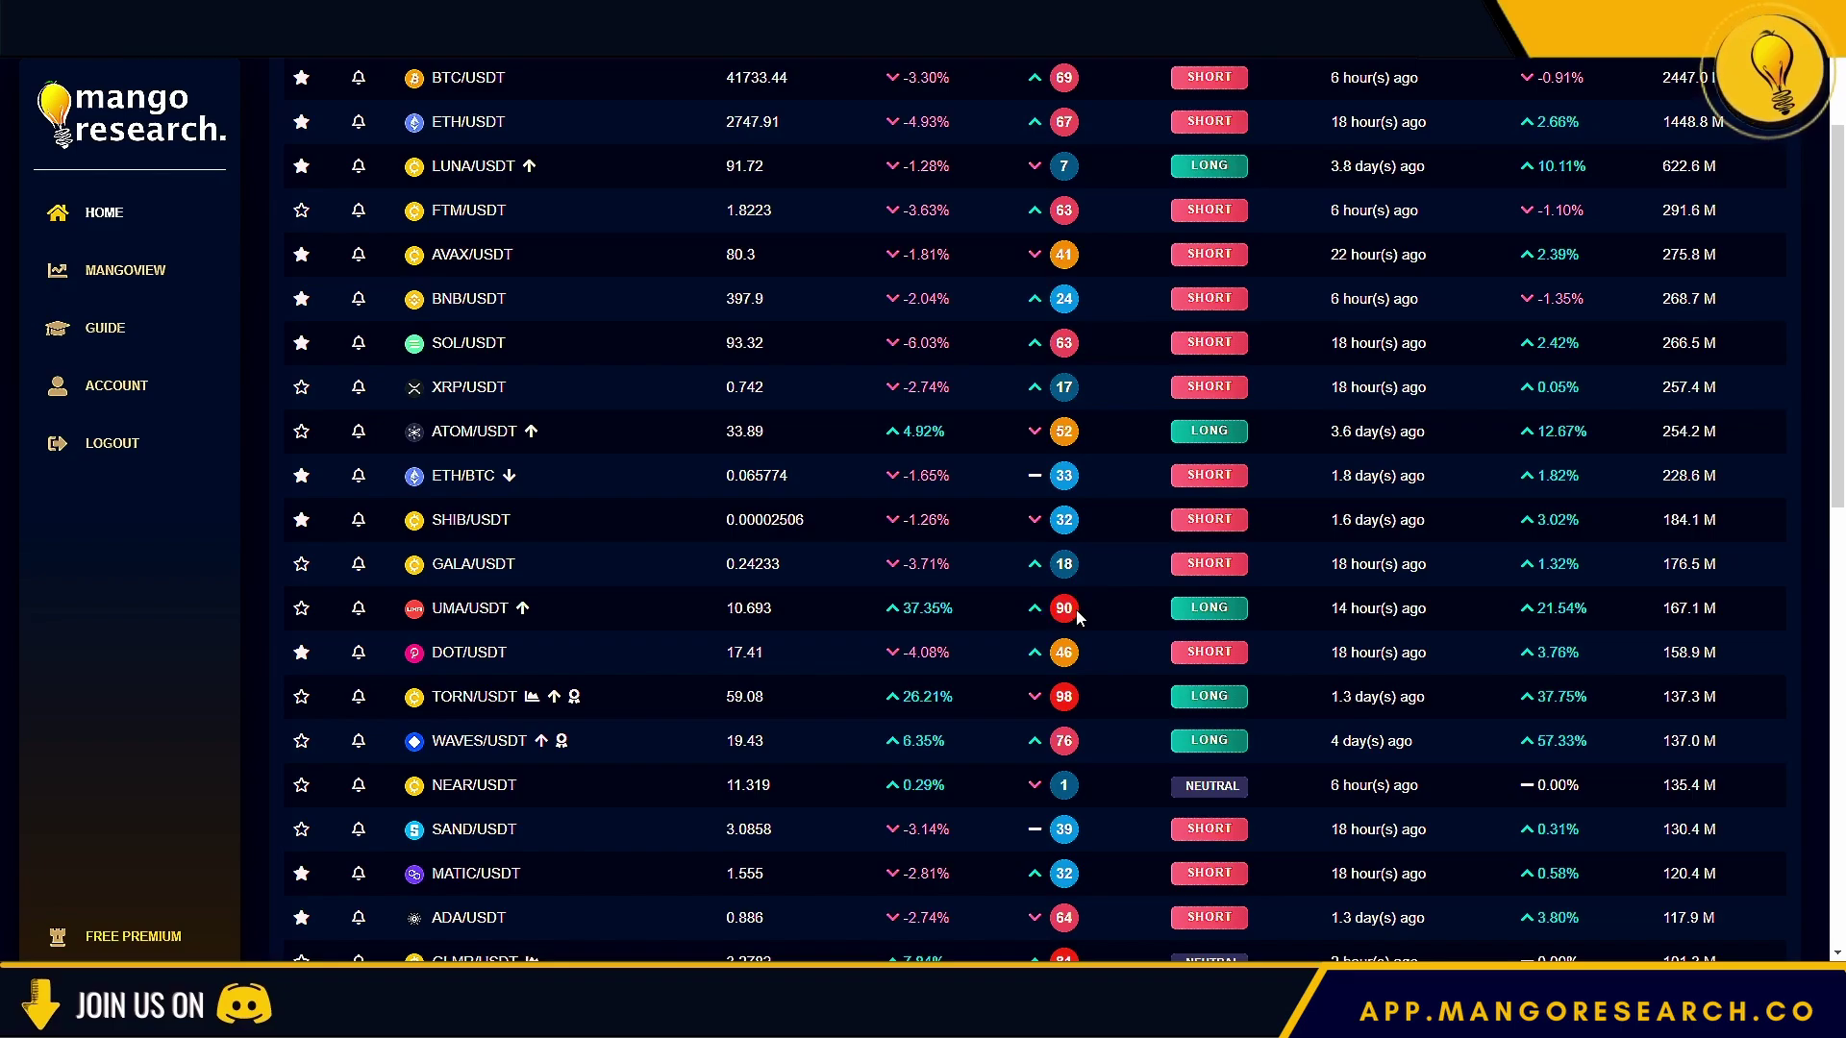
left_click_drag(1078, 617, 1058, 606)
left_click(1082, 615)
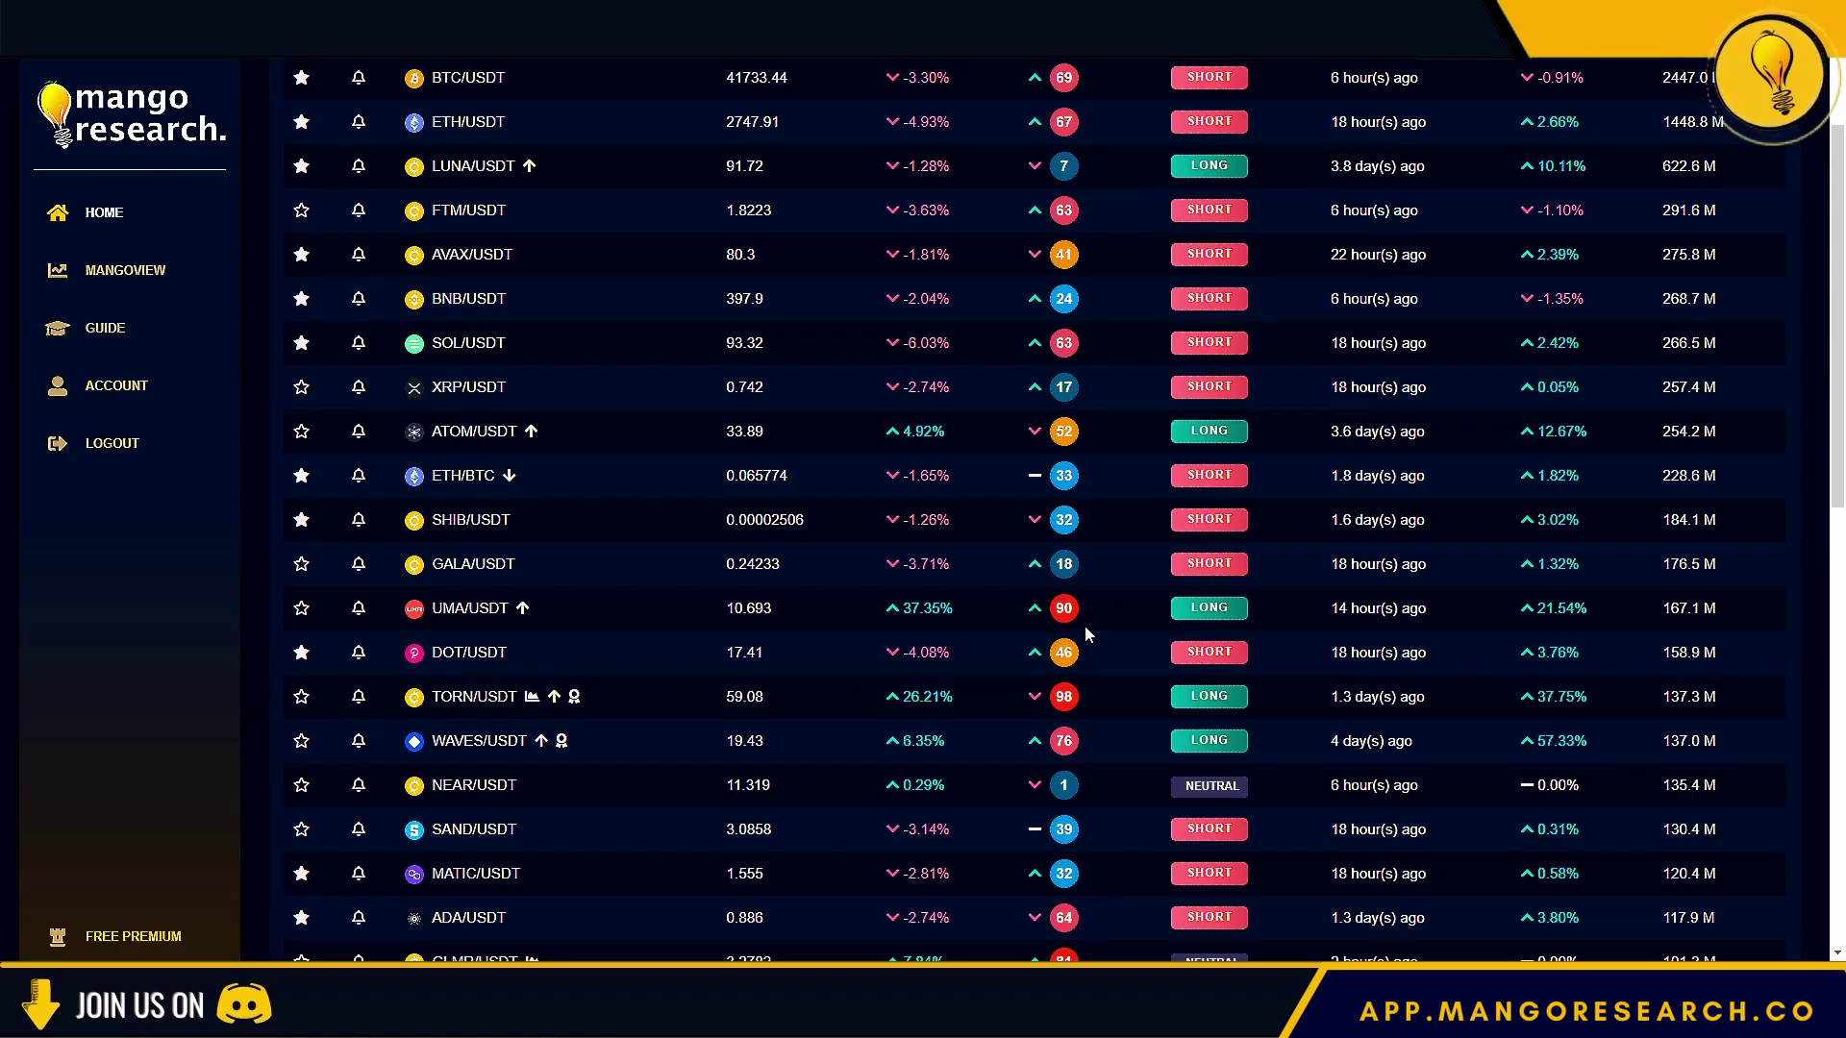
Filter the pairs to Top Returns and view that list for the 12H and 1D timeframes.
scroll(1085, 626, "up", 2)
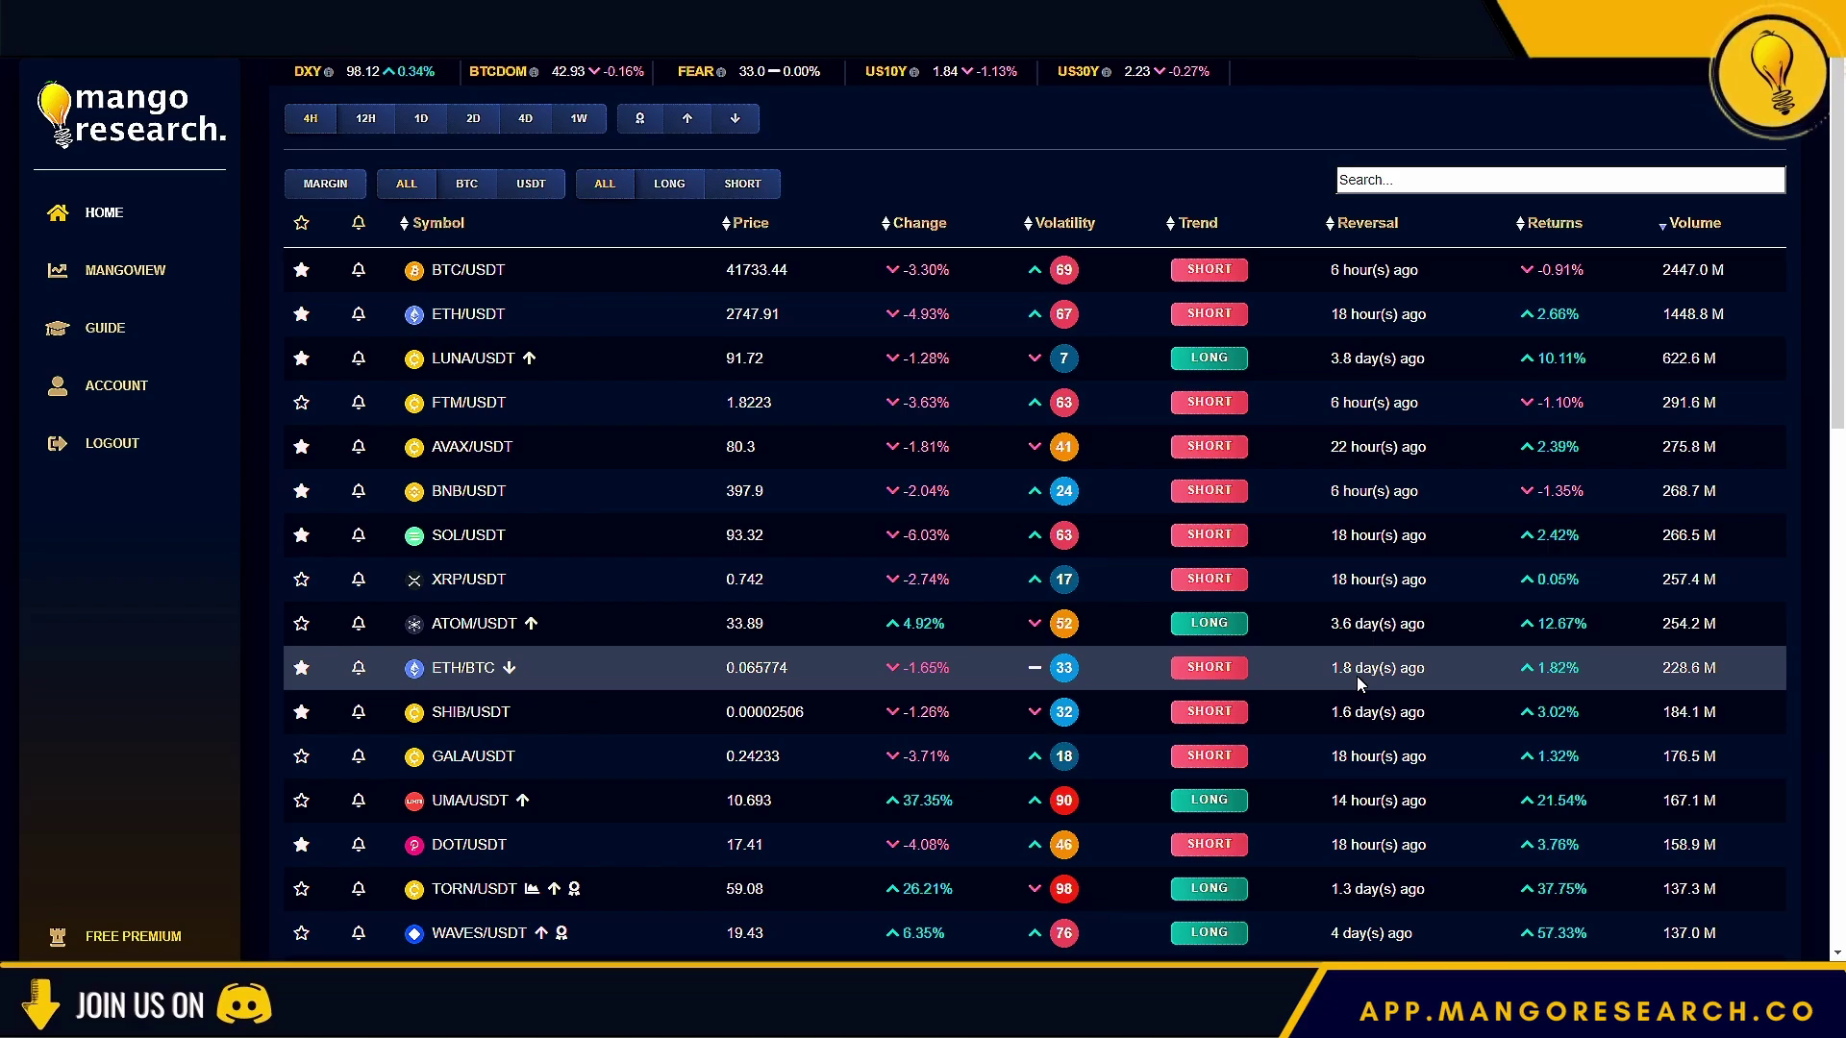
left_click(636, 119)
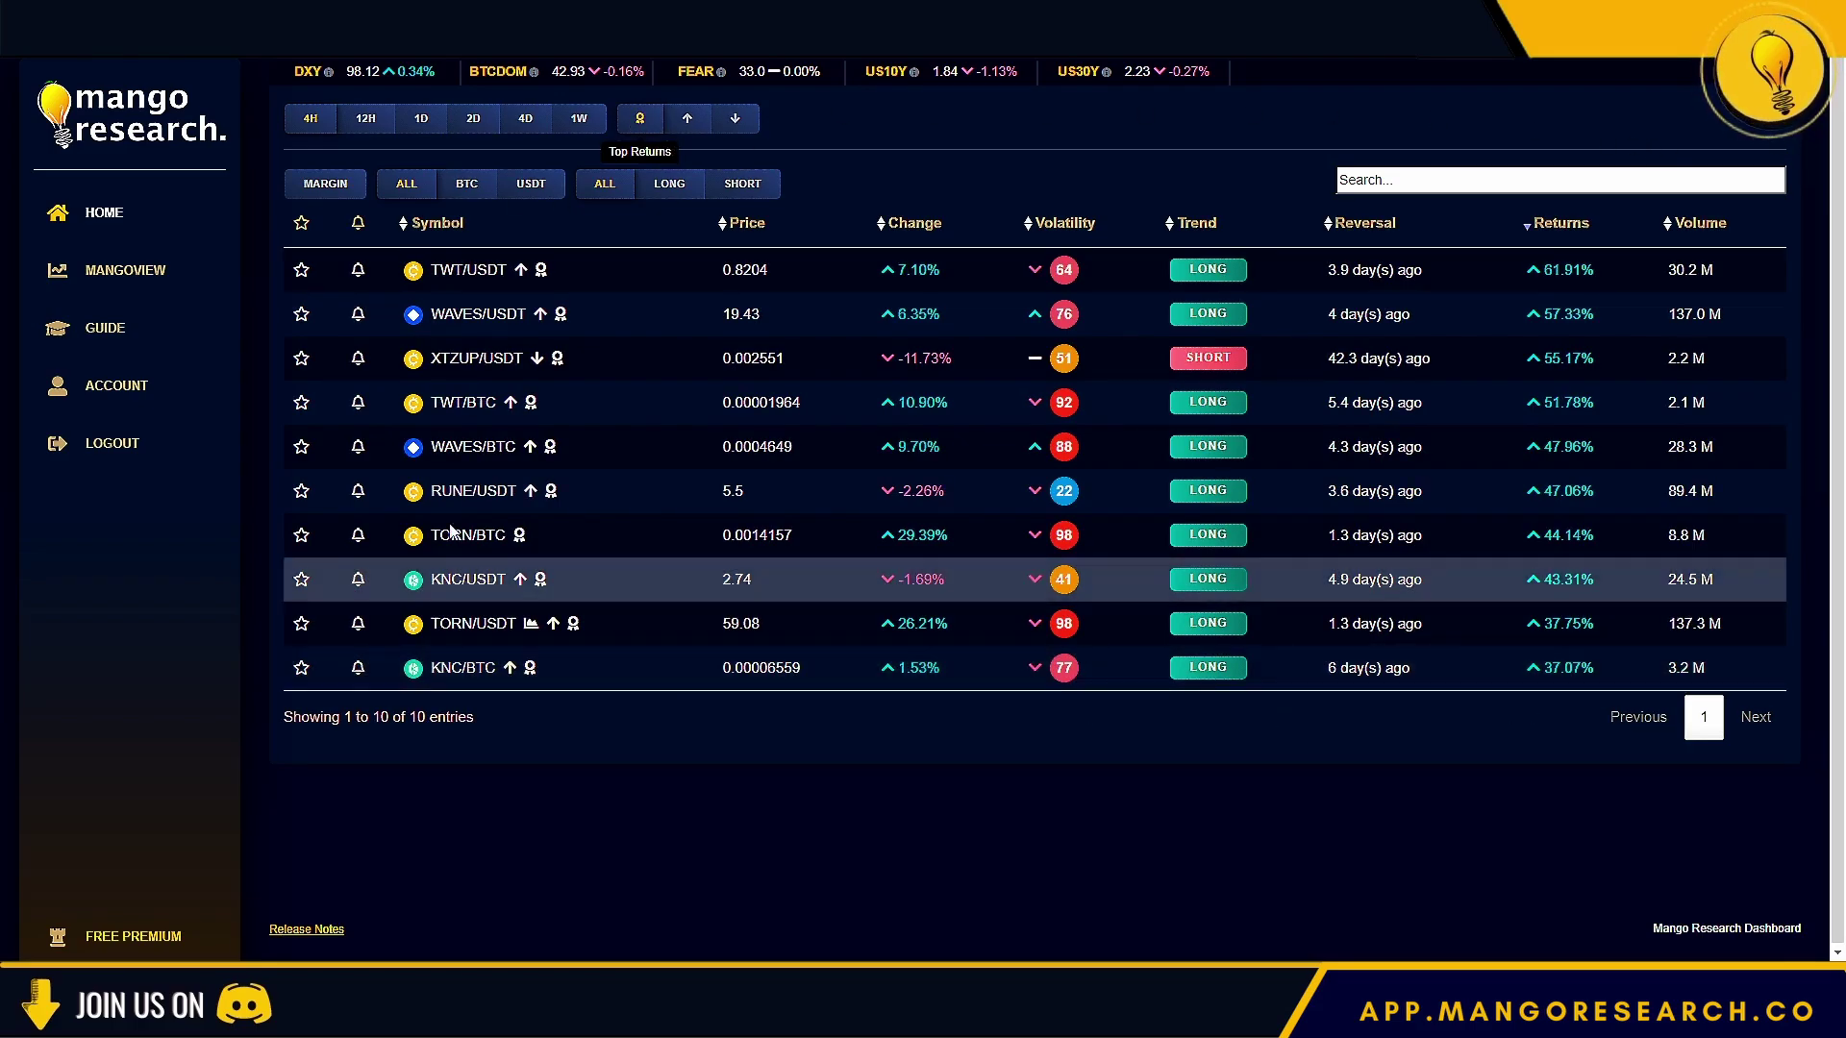
left_click(365, 120)
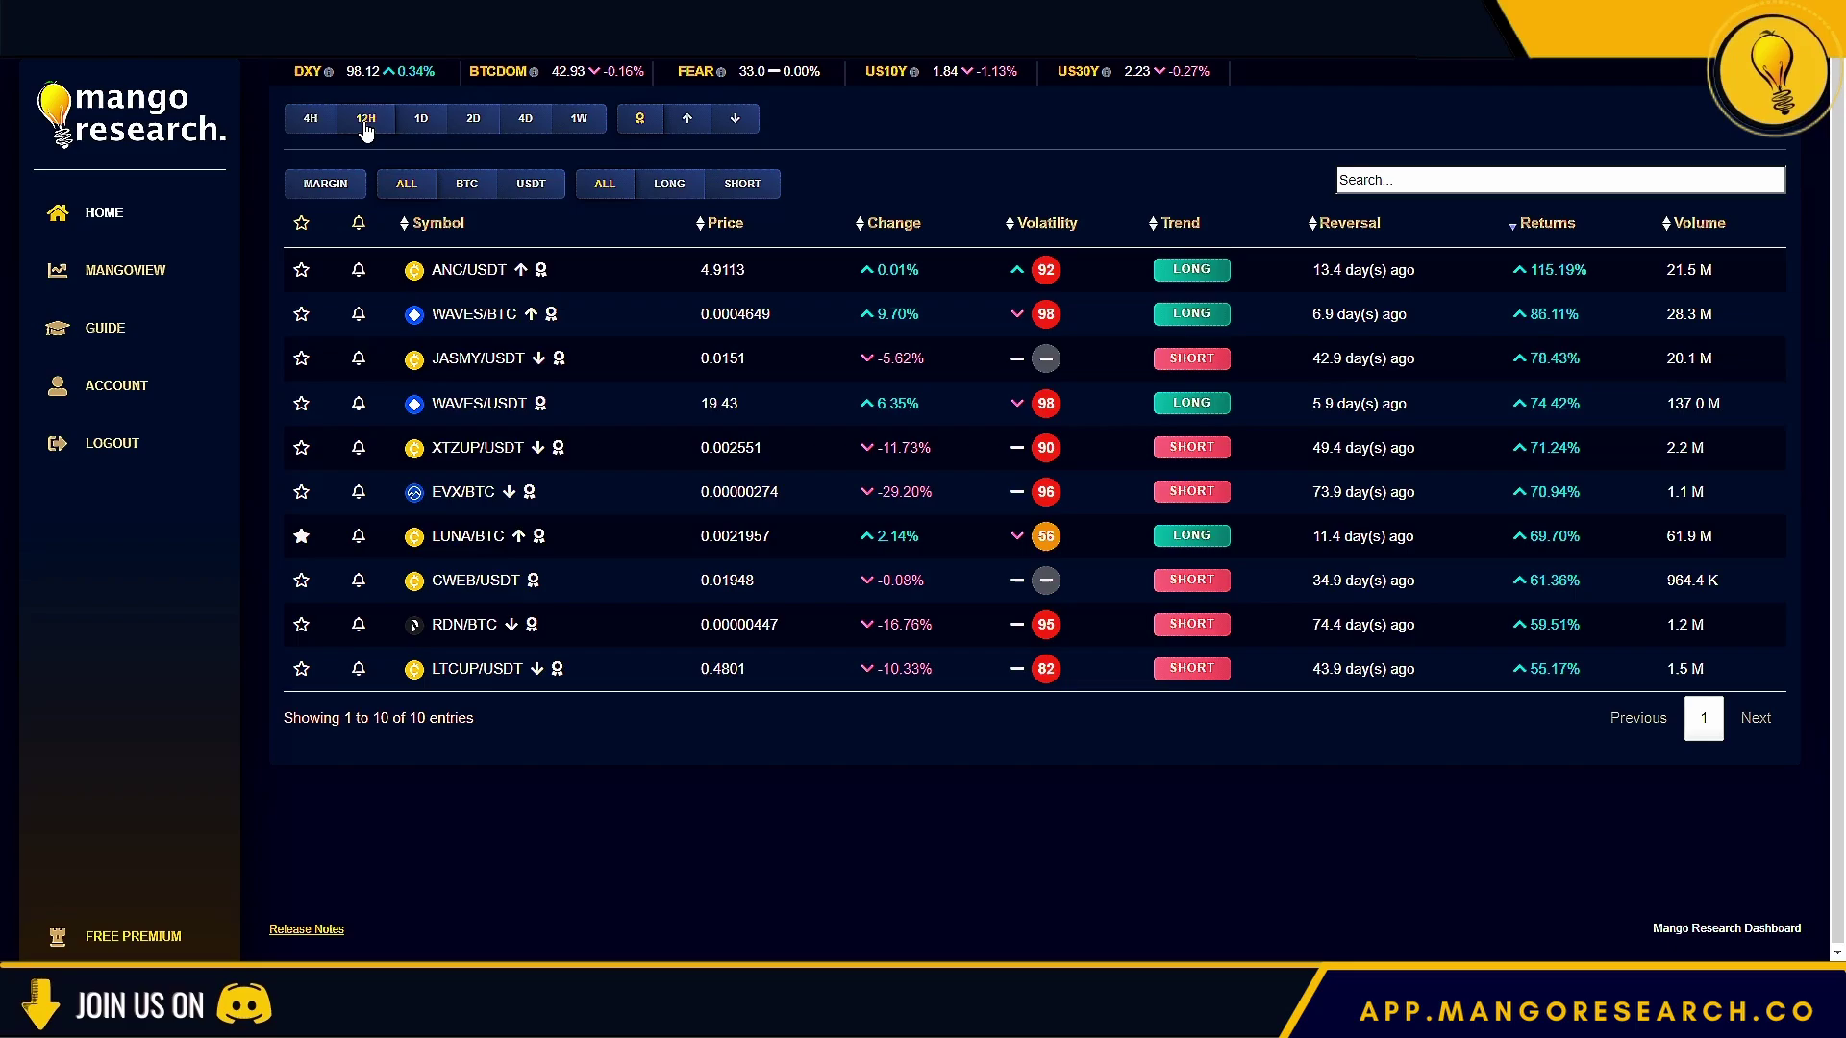
left_click(421, 120)
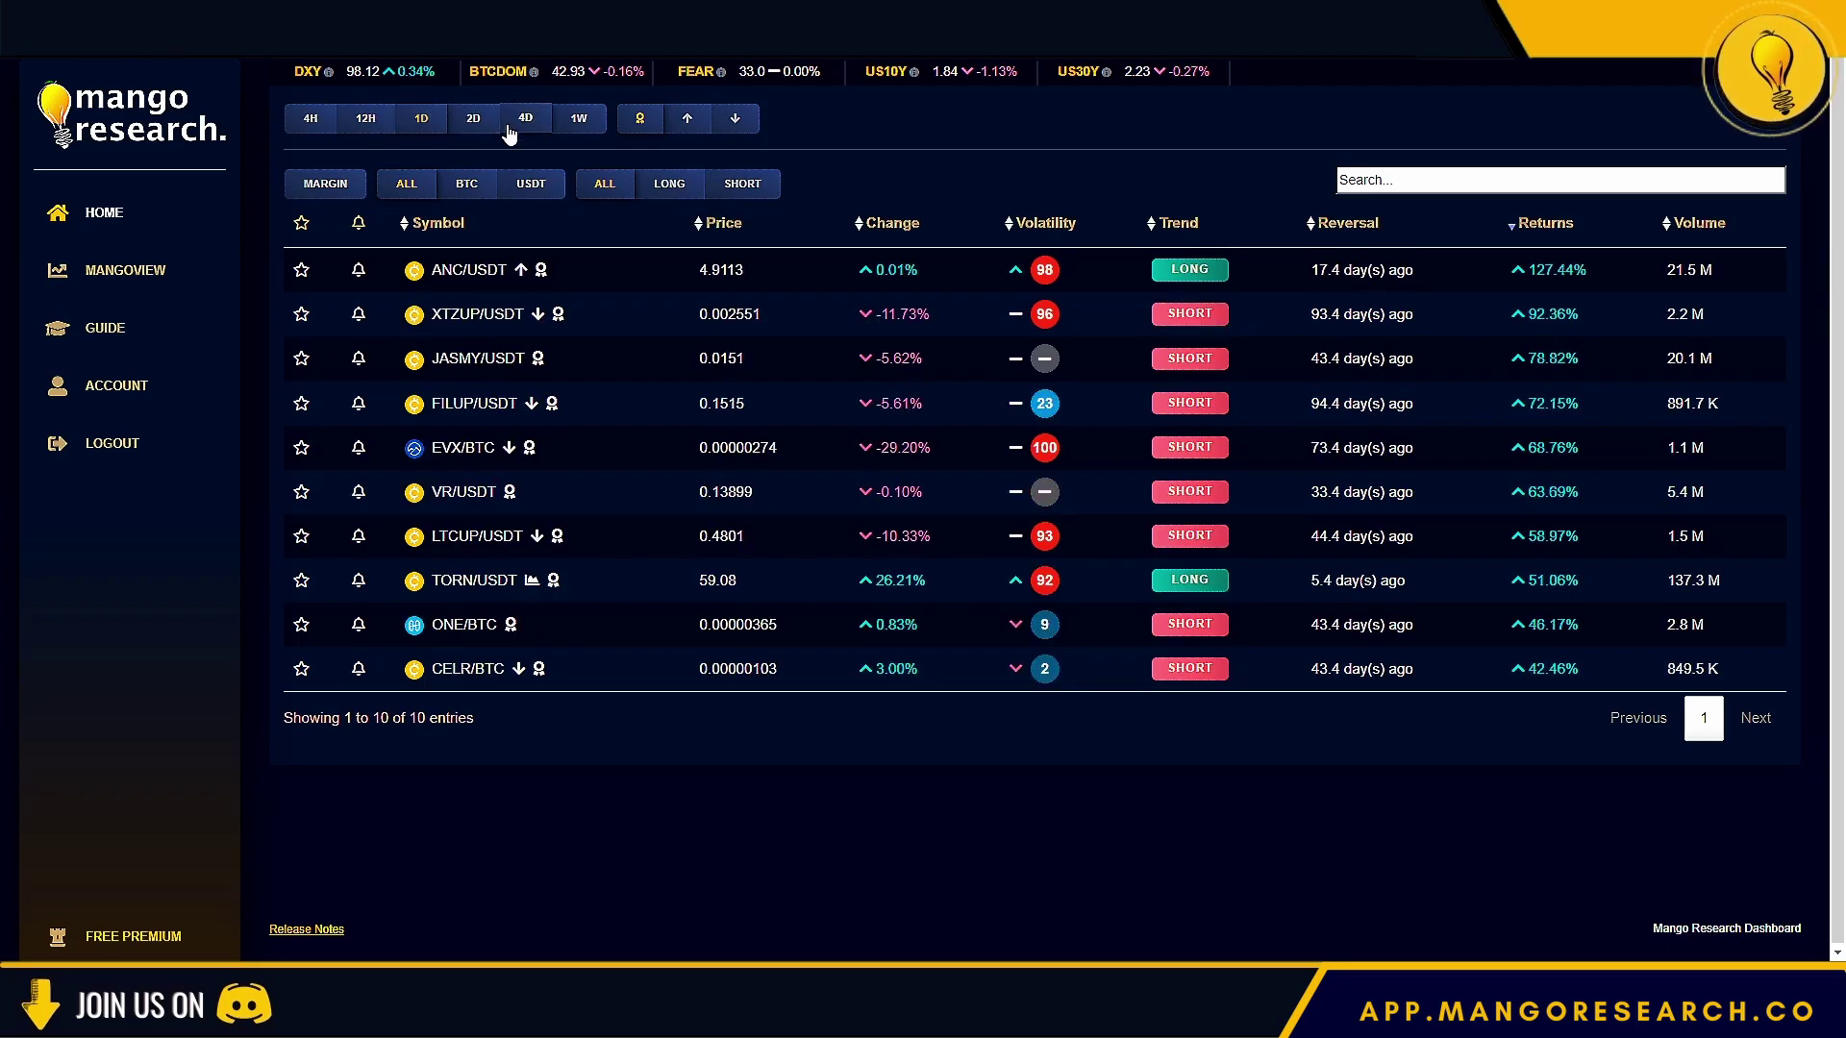
Return the Top Returns list to the 4H timeframe and check WAVES/USDT's arrow marker age and returns.
left_click(290, 131)
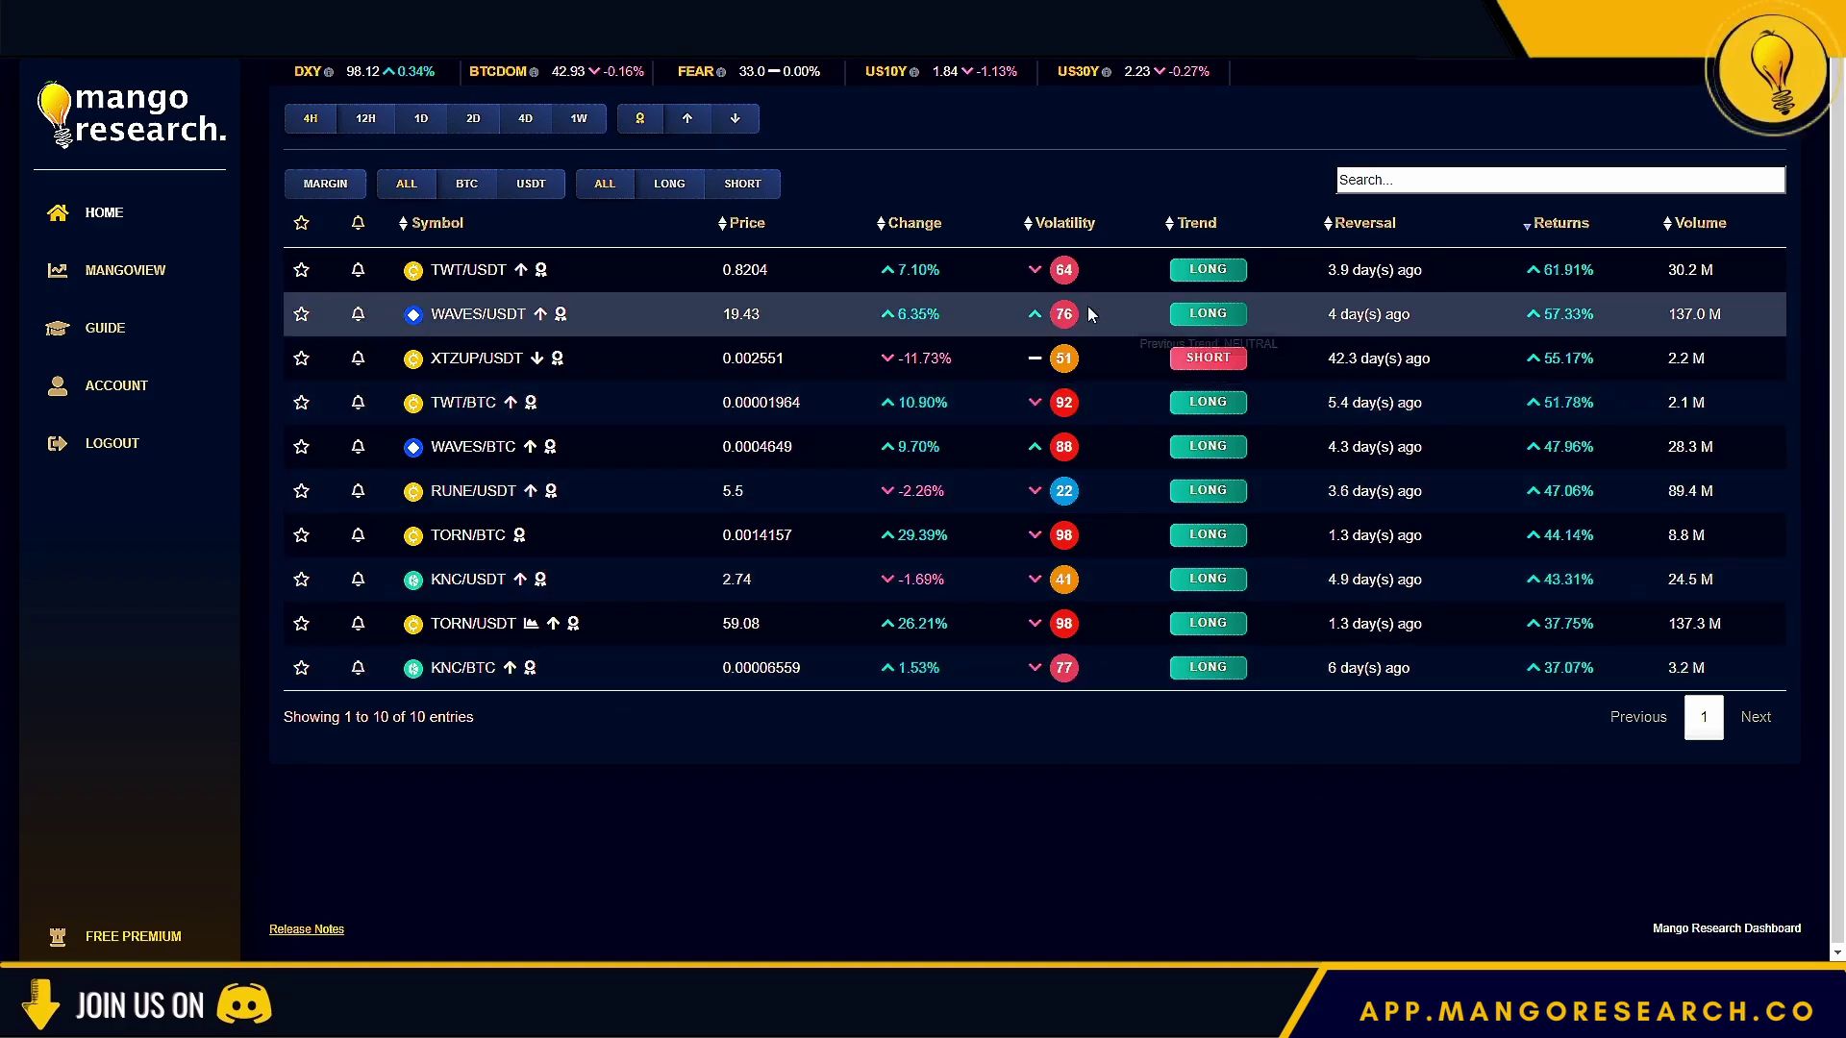
mouse_move(544, 314)
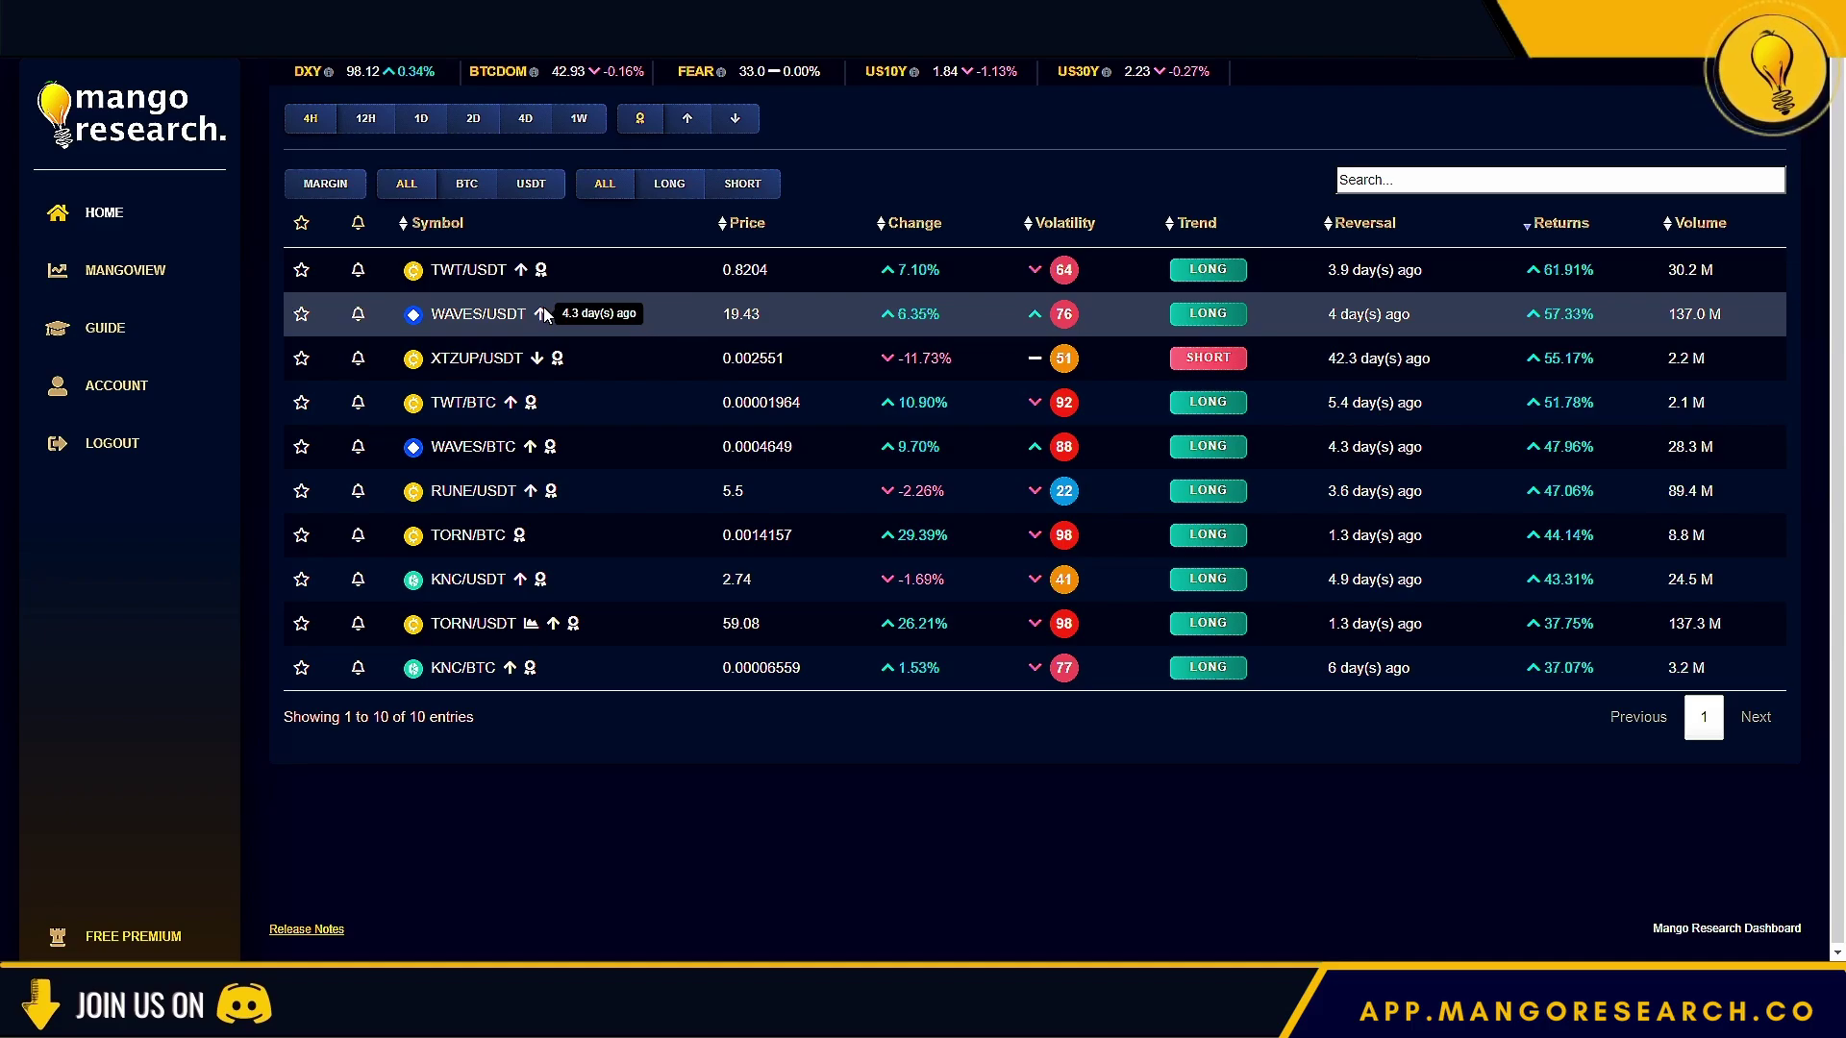
left_click_drag(1659, 302, 1534, 325)
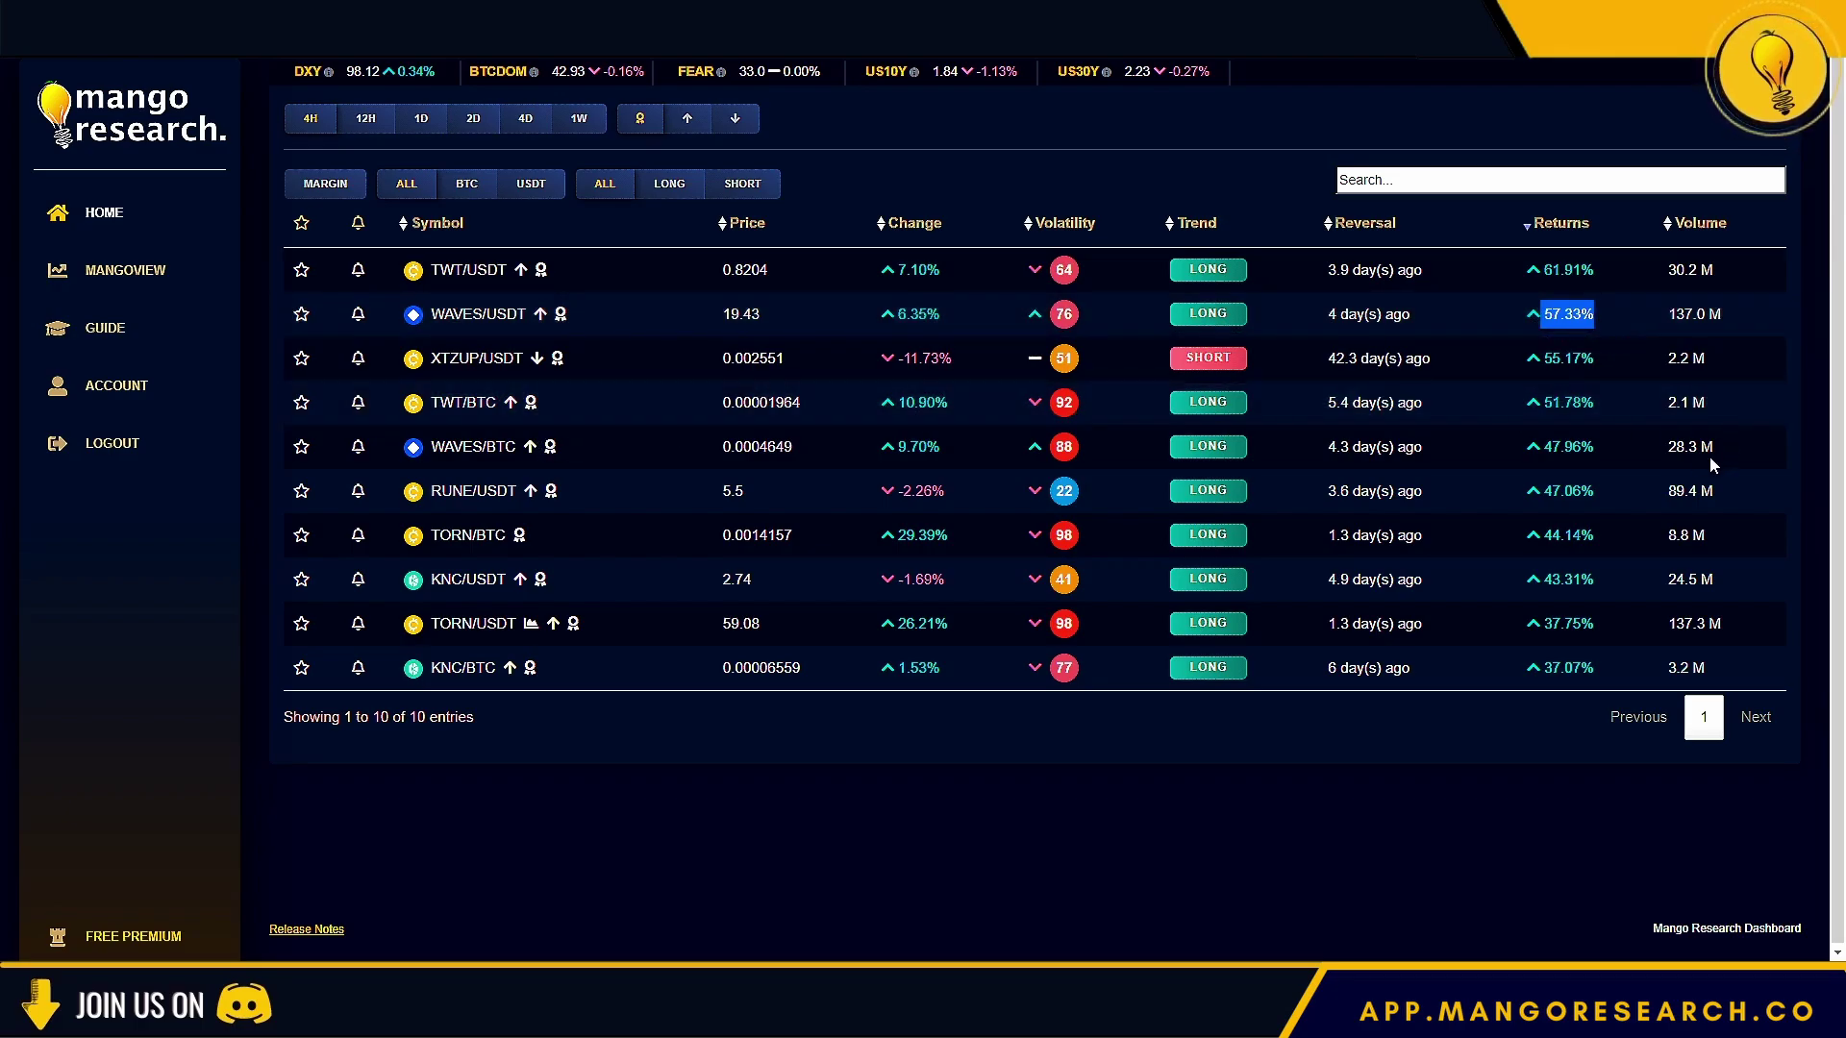
Examine the returns of WAVES/BTC, KNC/USDT, RUNE/USDT and TORN/USDT in the 4H Top Returns list, including KNC/USDT's arrow marker age.
left_click(1591, 448)
left_click_drag(1591, 449, 1531, 448)
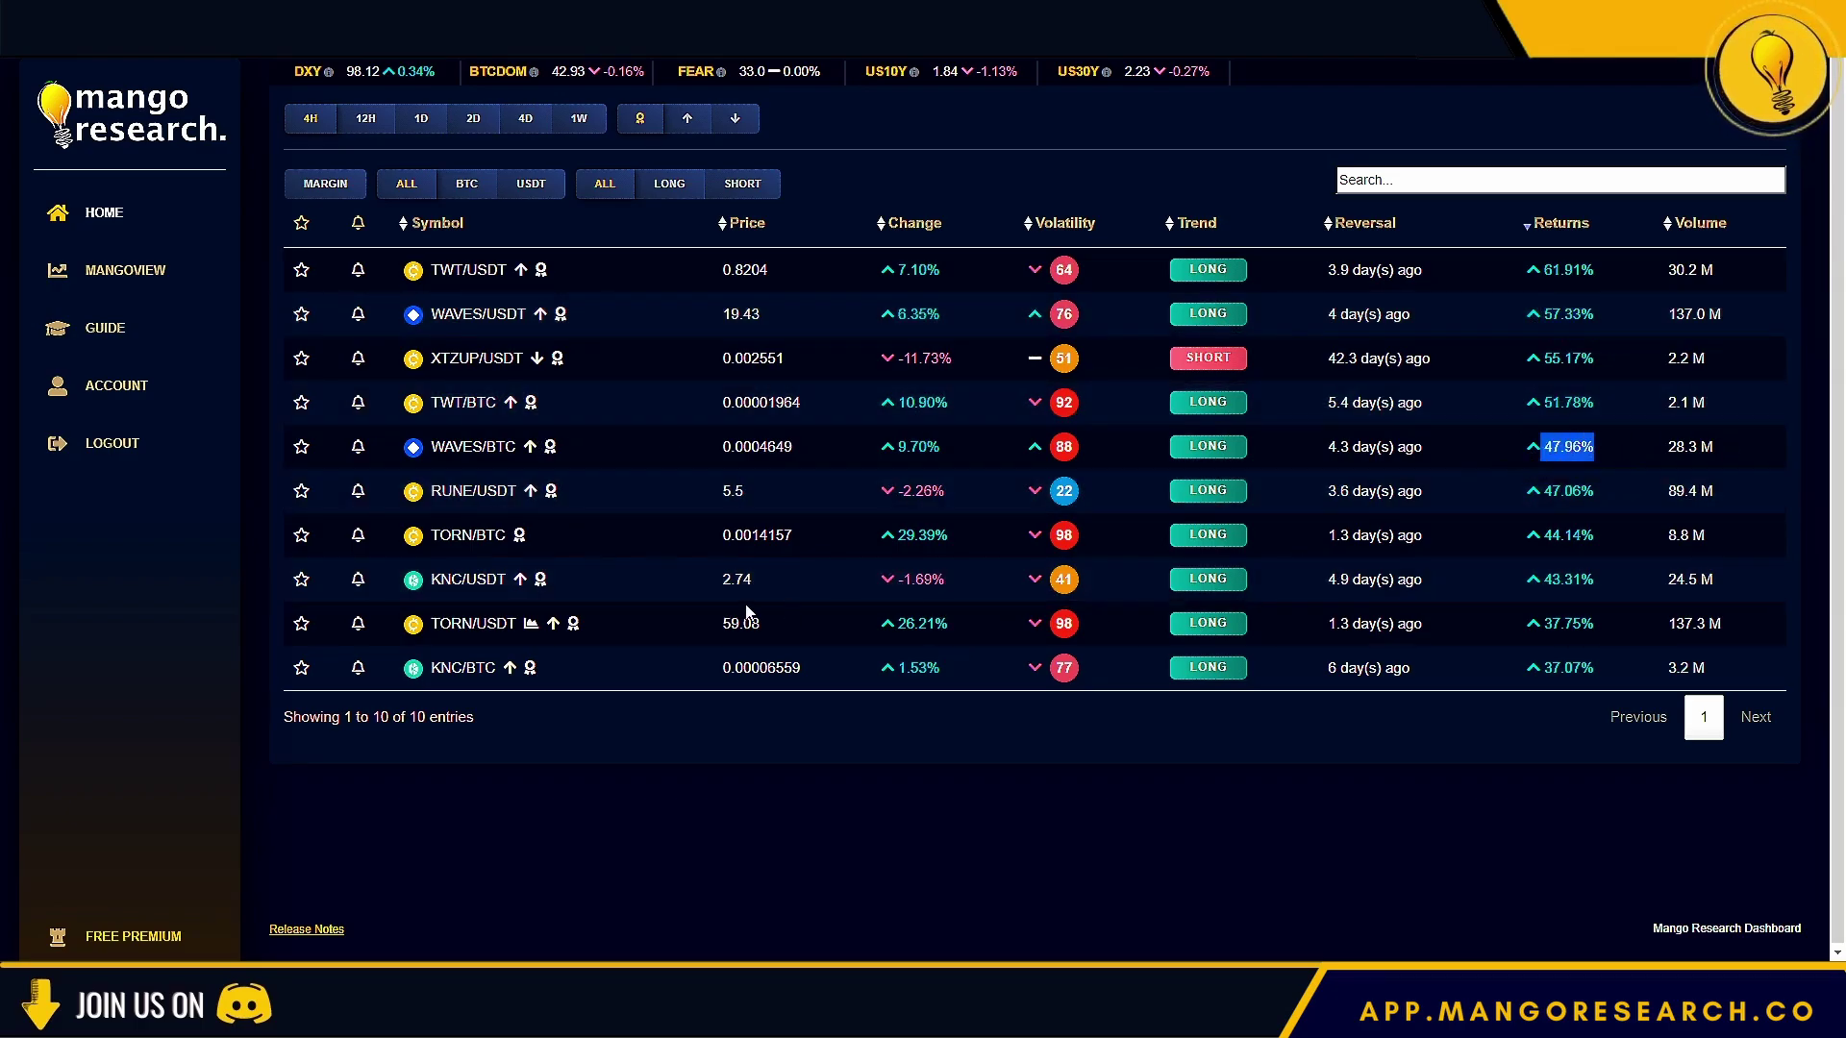
left_click_drag(1593, 580, 1538, 581)
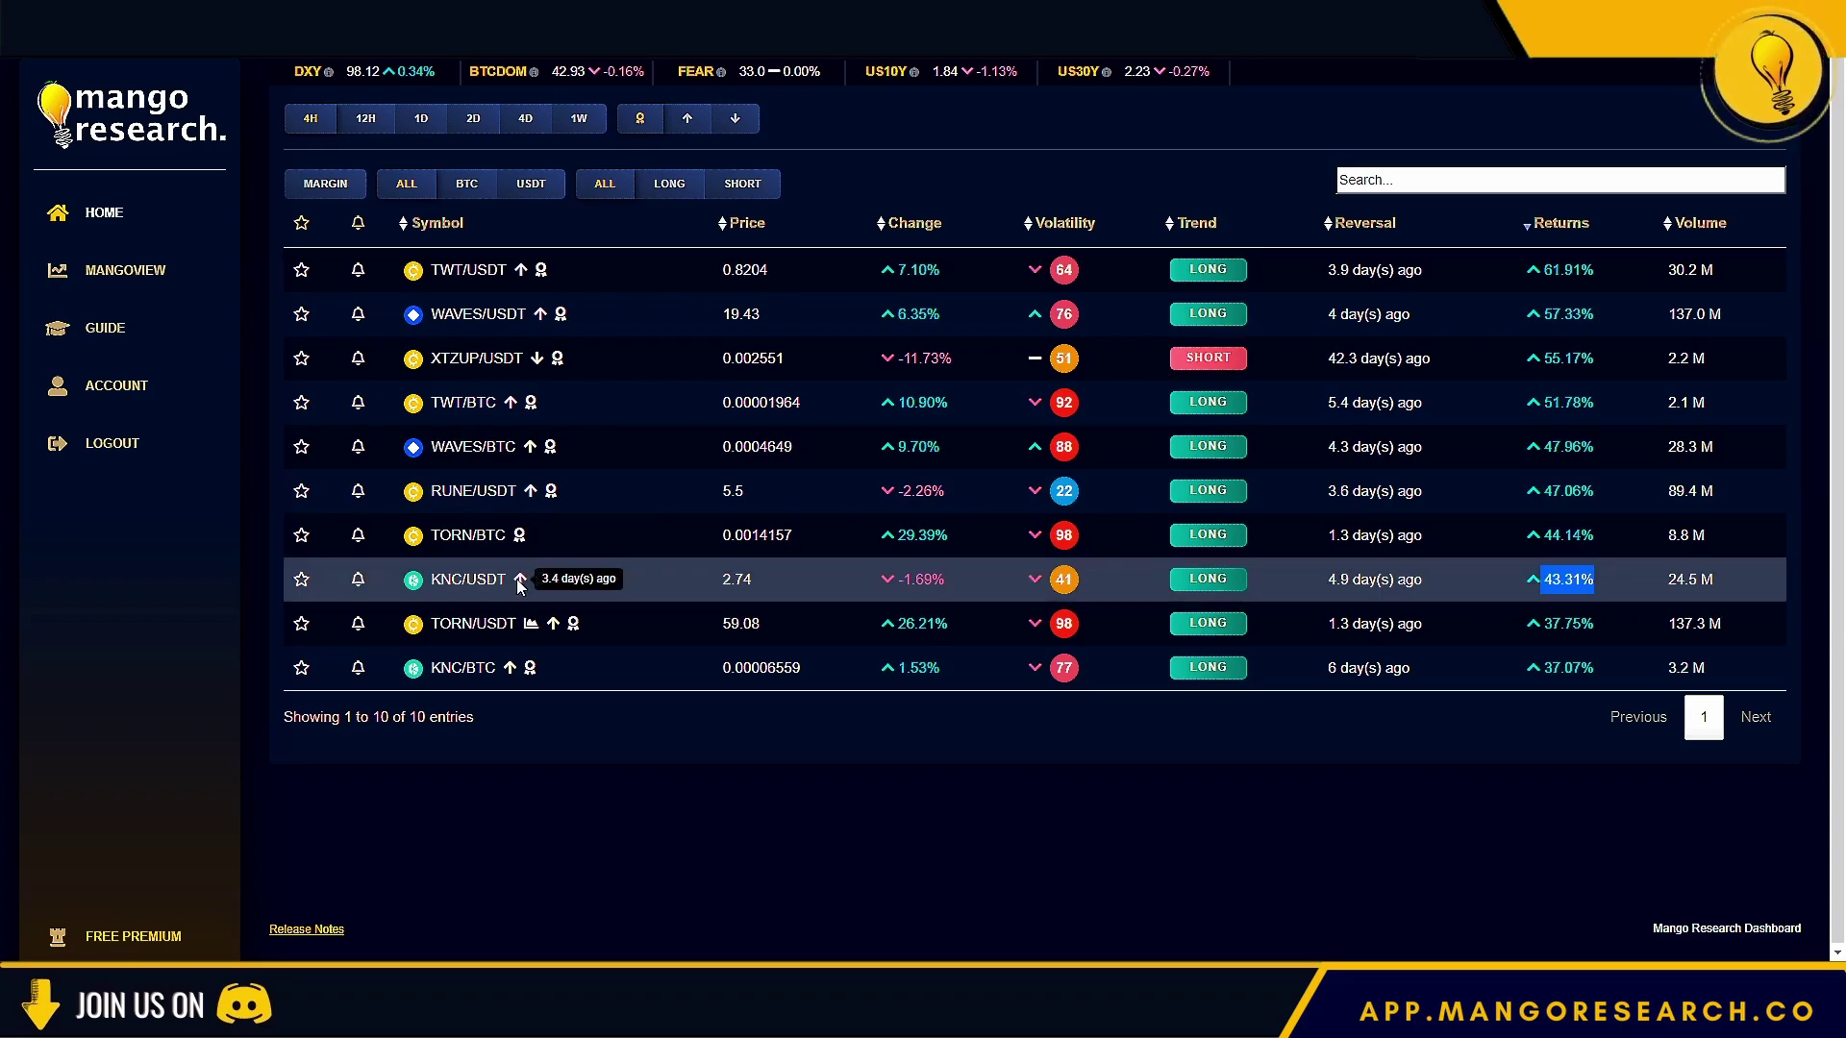
left_click_drag(1594, 491, 1531, 490)
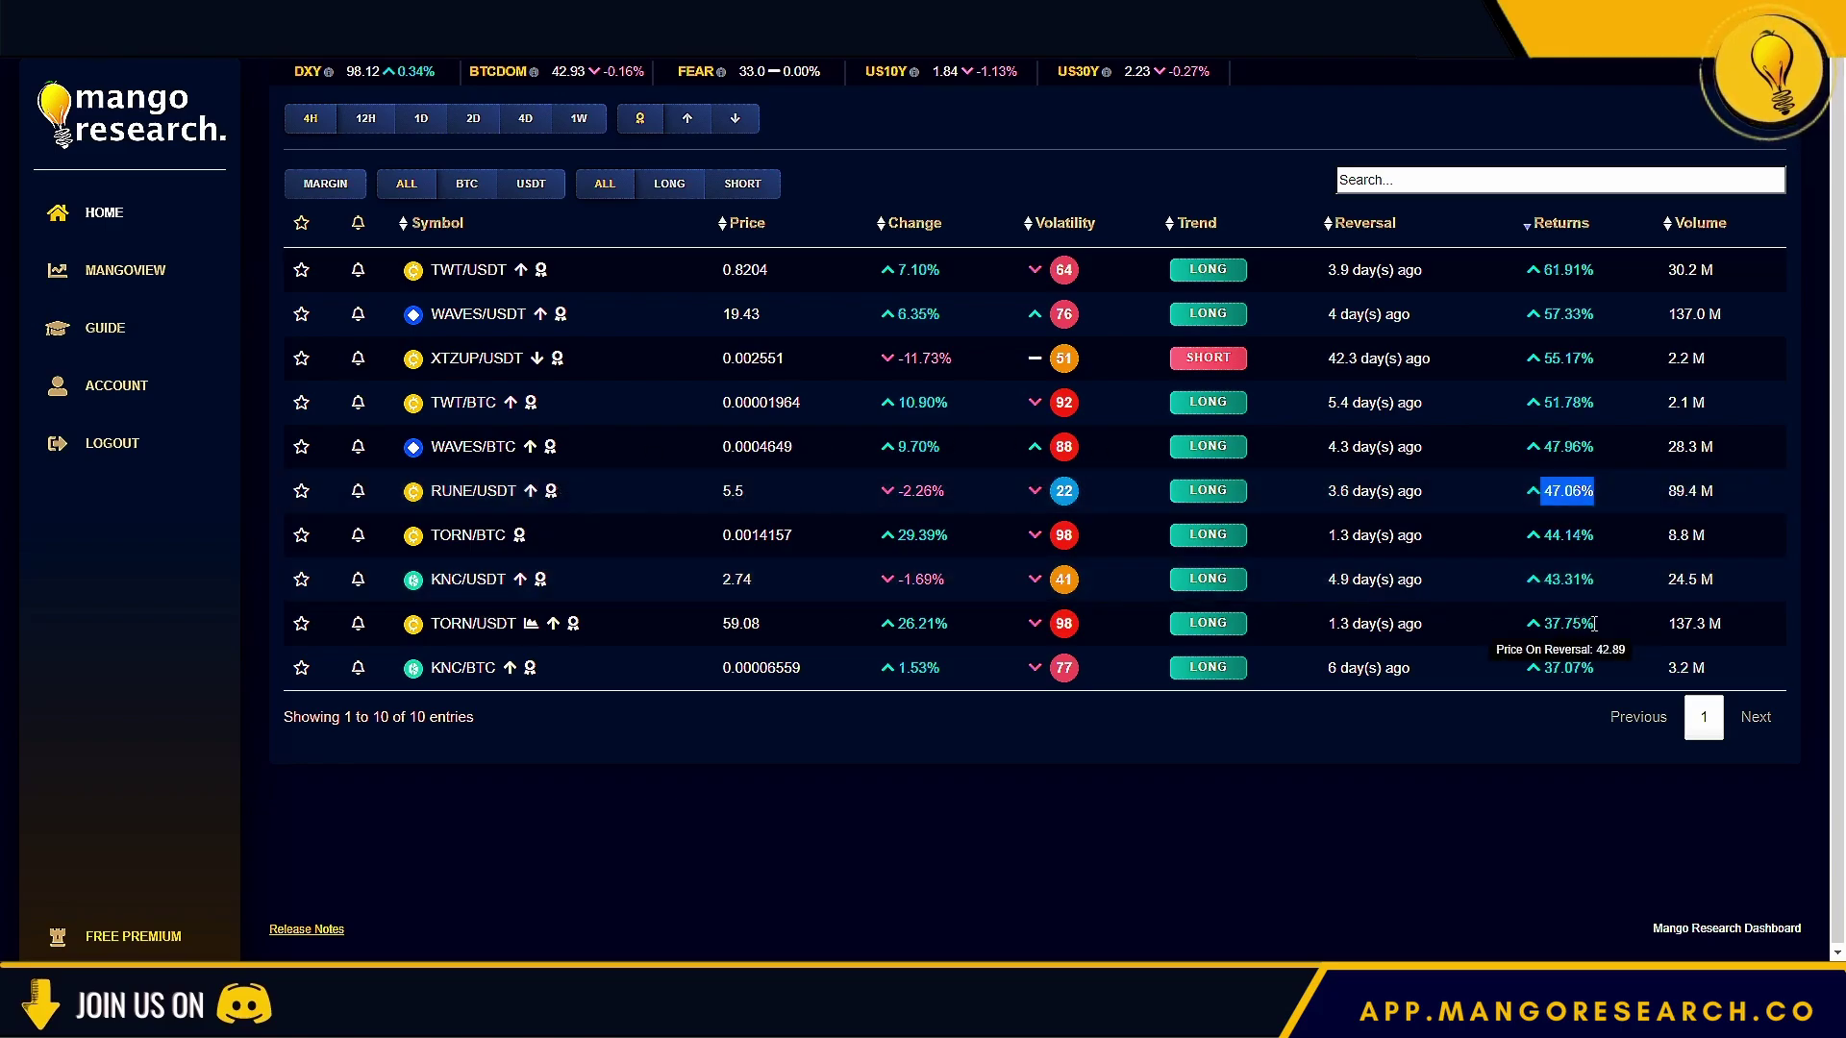
left_click_drag(1592, 624, 1532, 623)
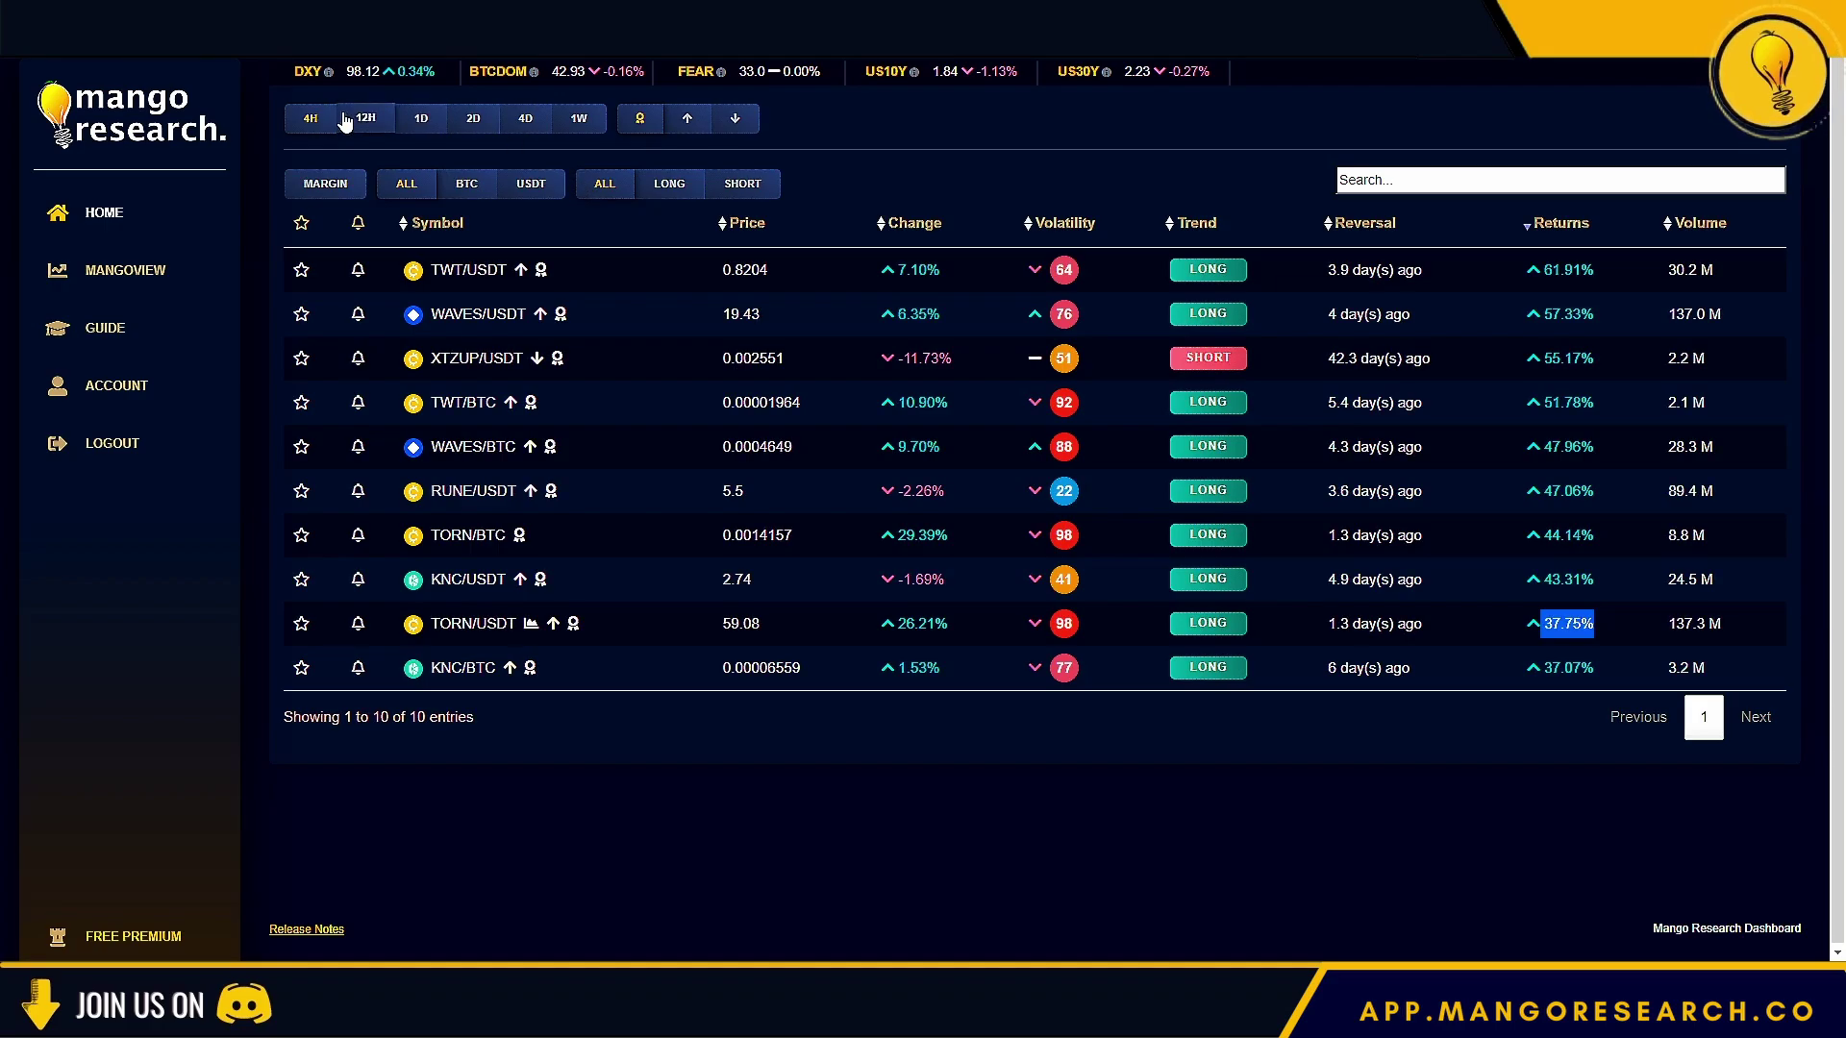
Replace the Top Returns filter with the Bearish Ichimoku Setup filter, limited to short-trend margin pairs.
left_click(644, 122)
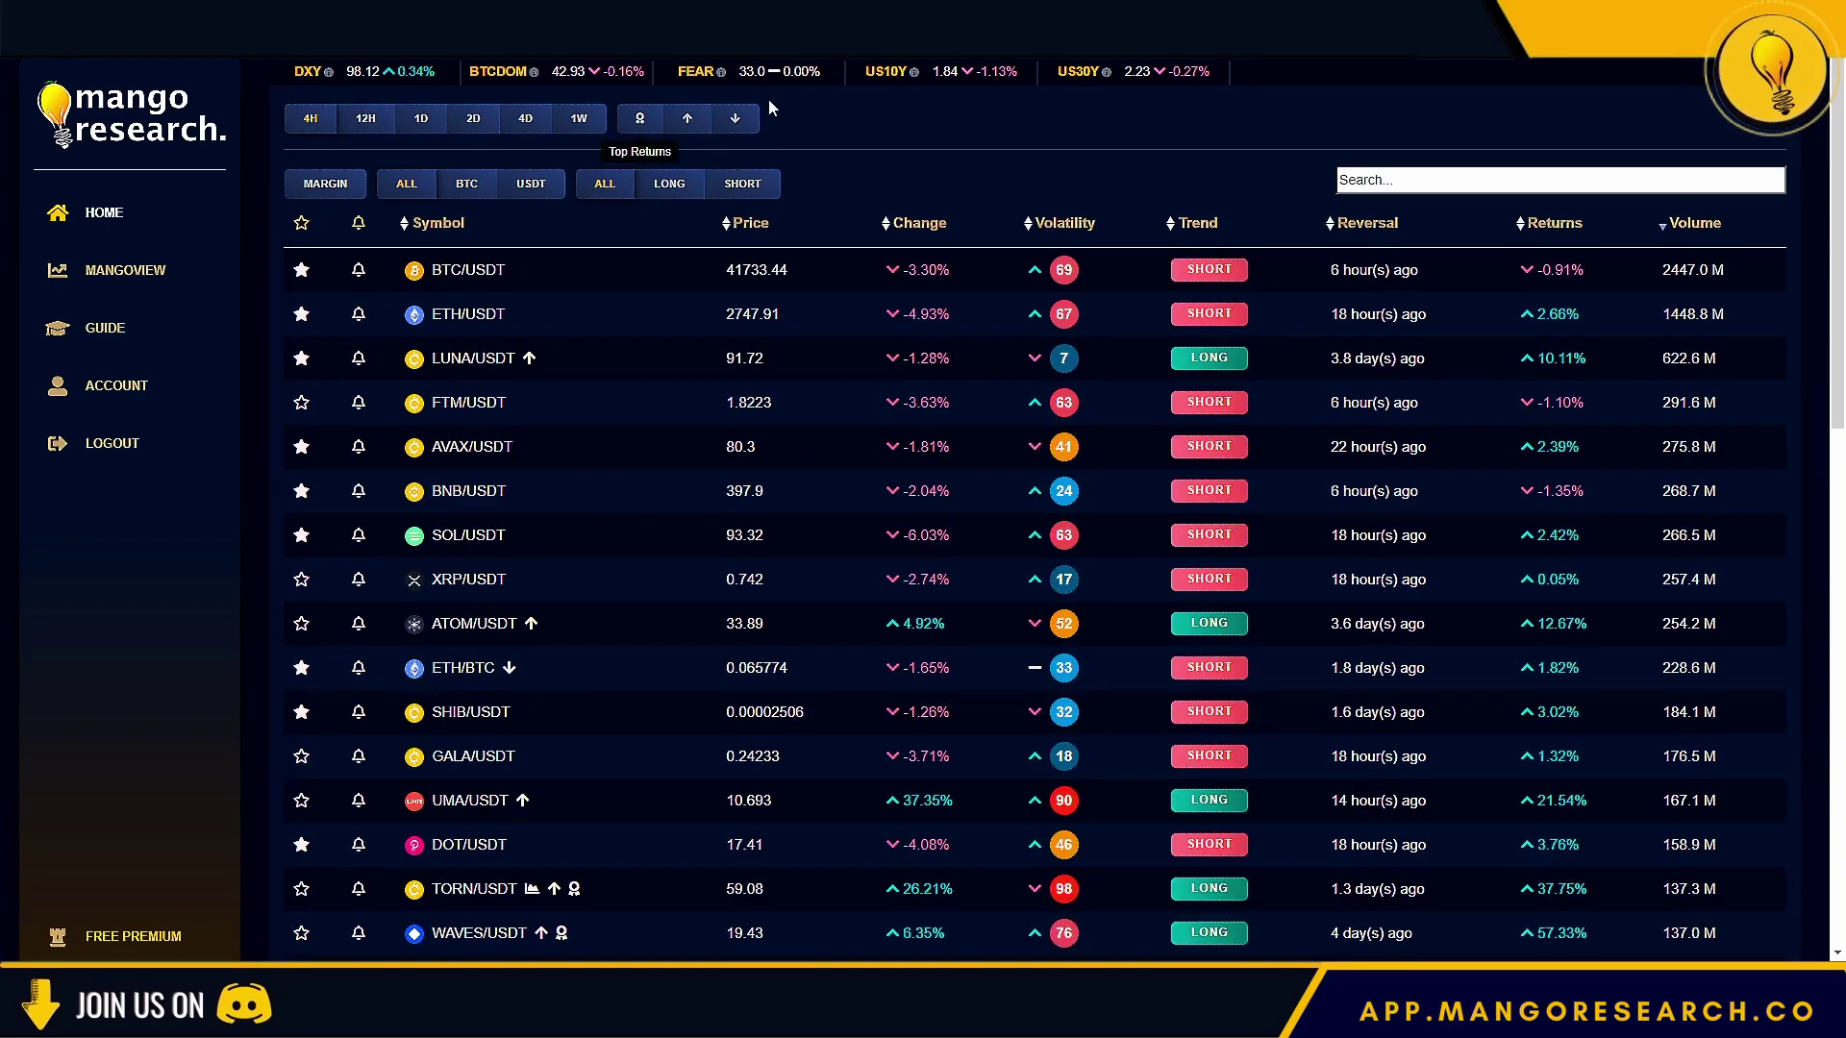
left_click(735, 117)
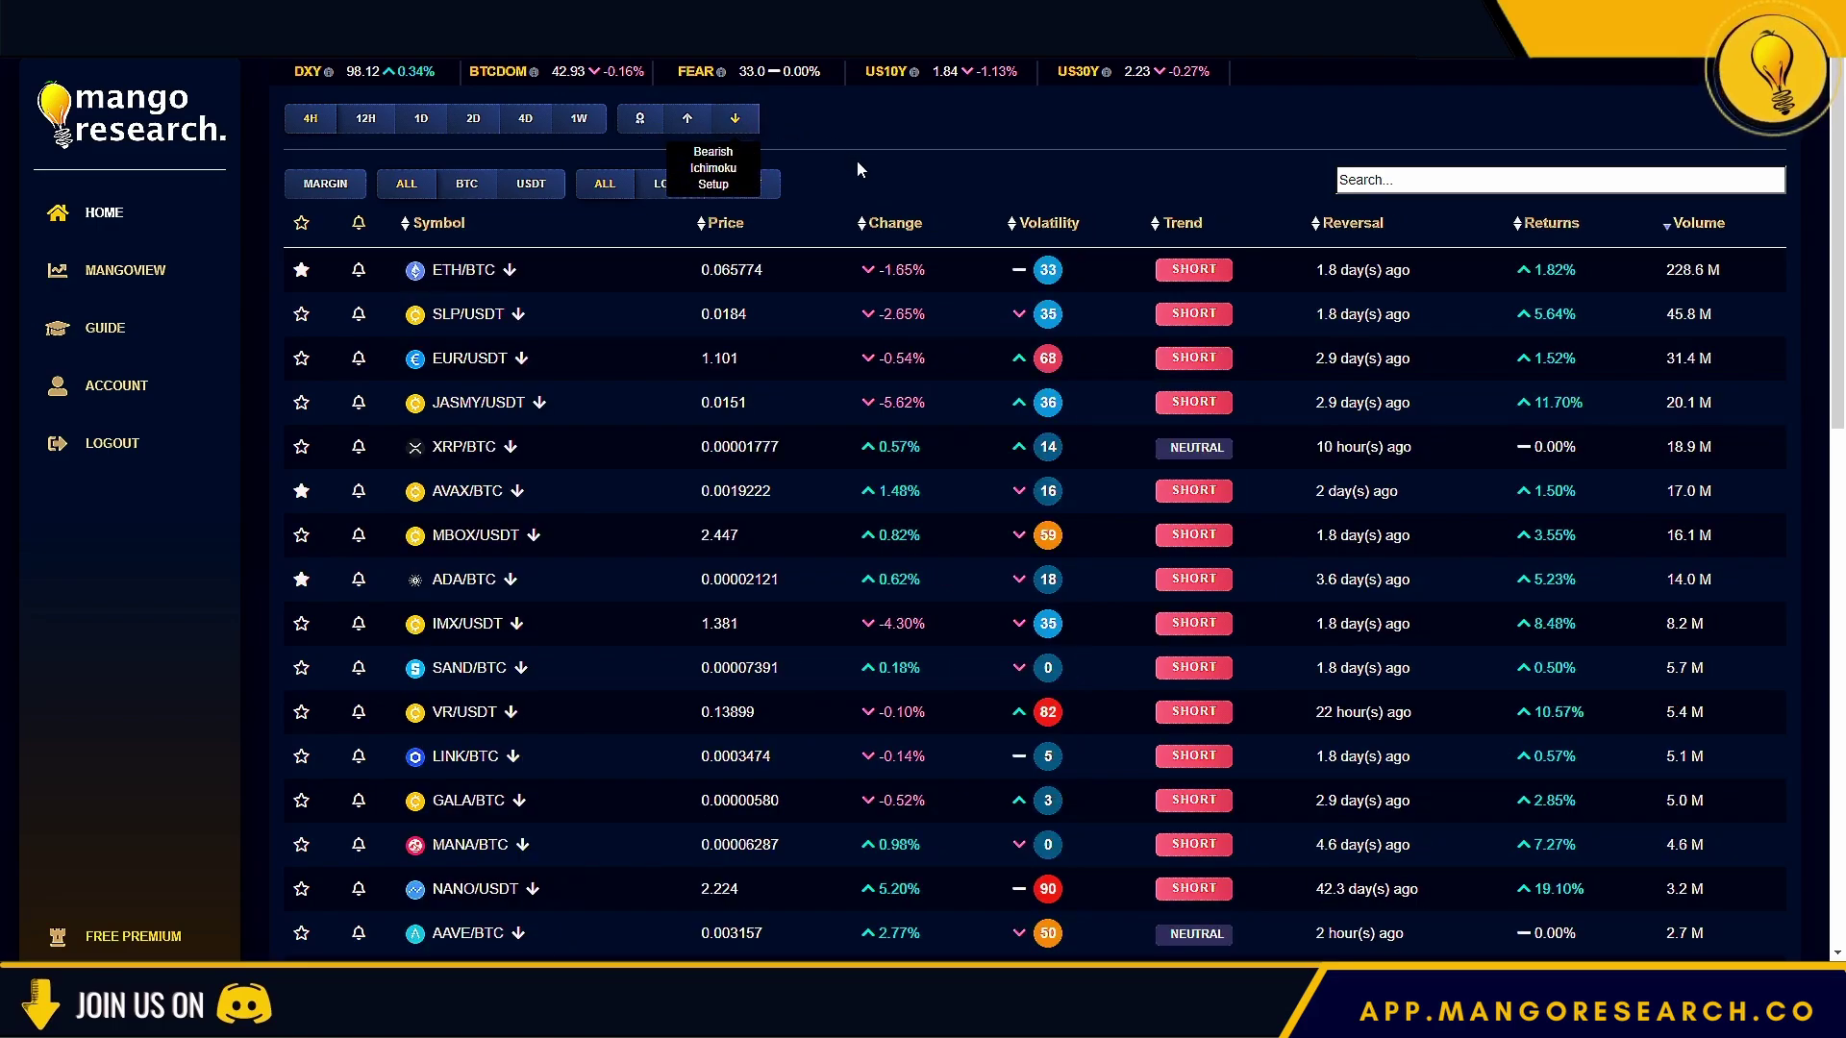
left_click(771, 192)
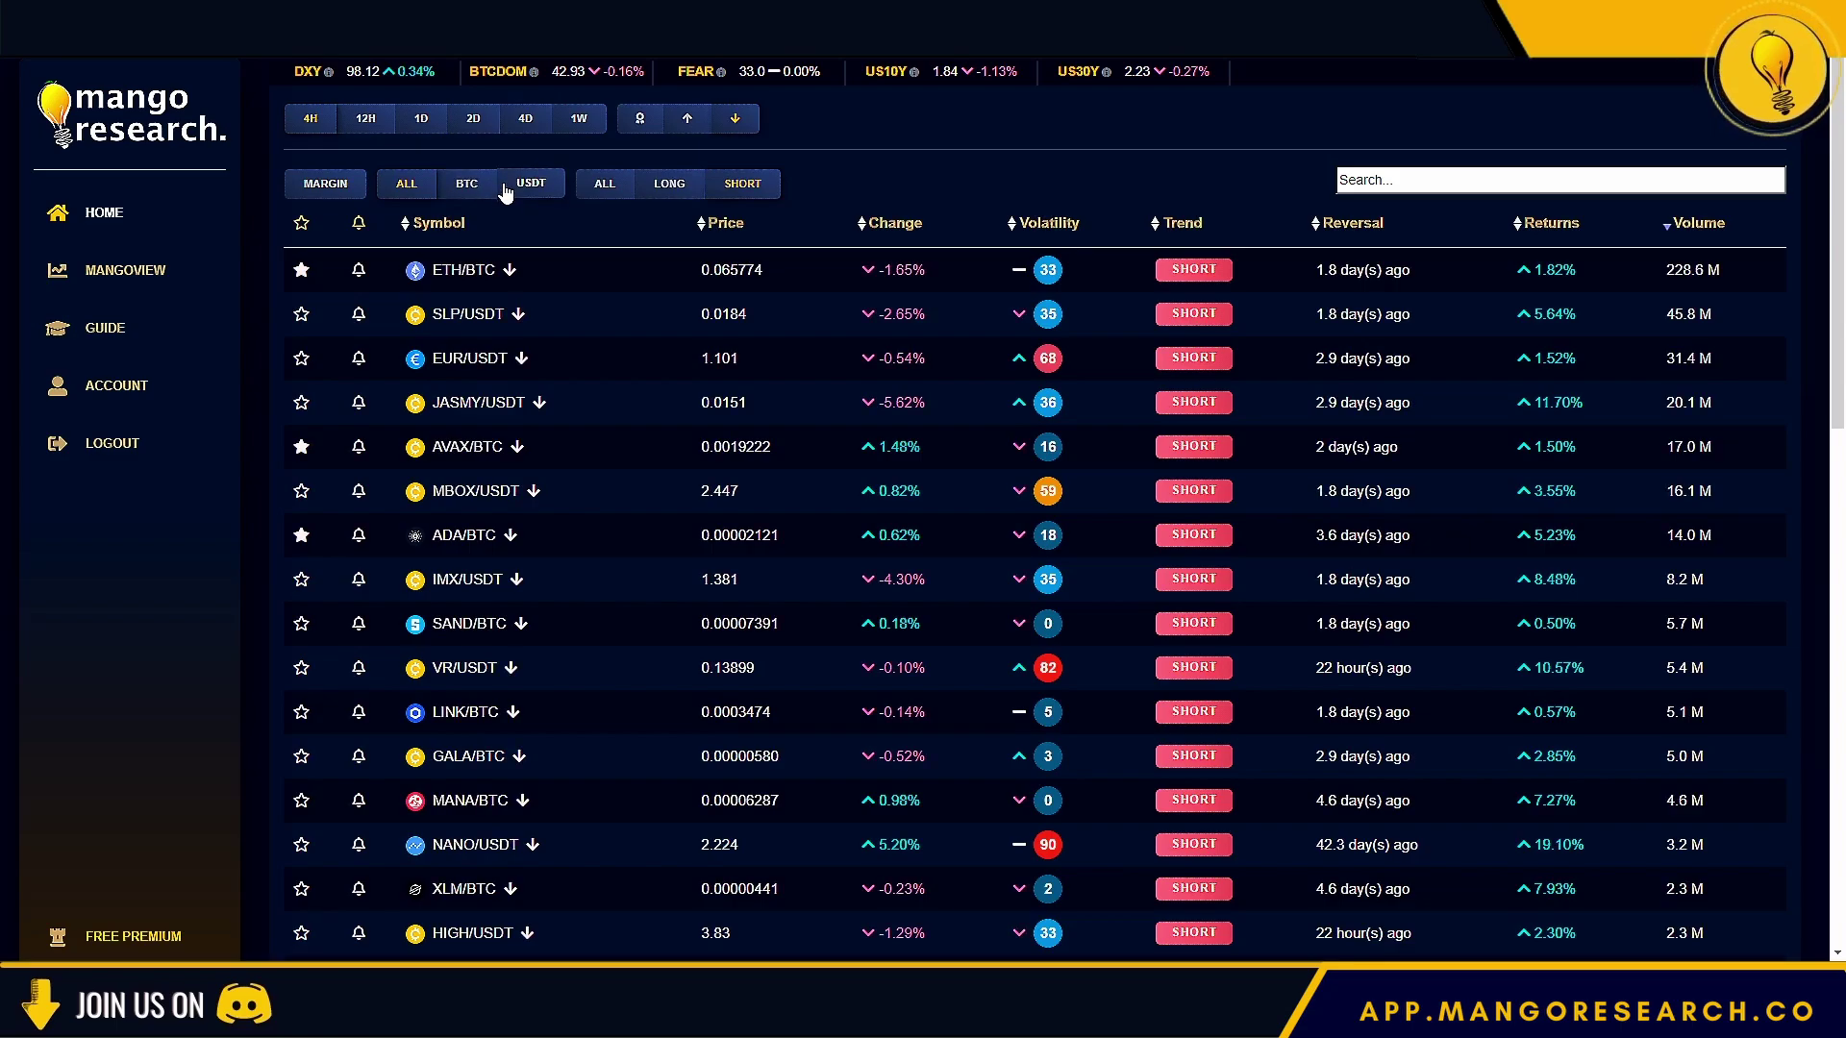
left_click(326, 185)
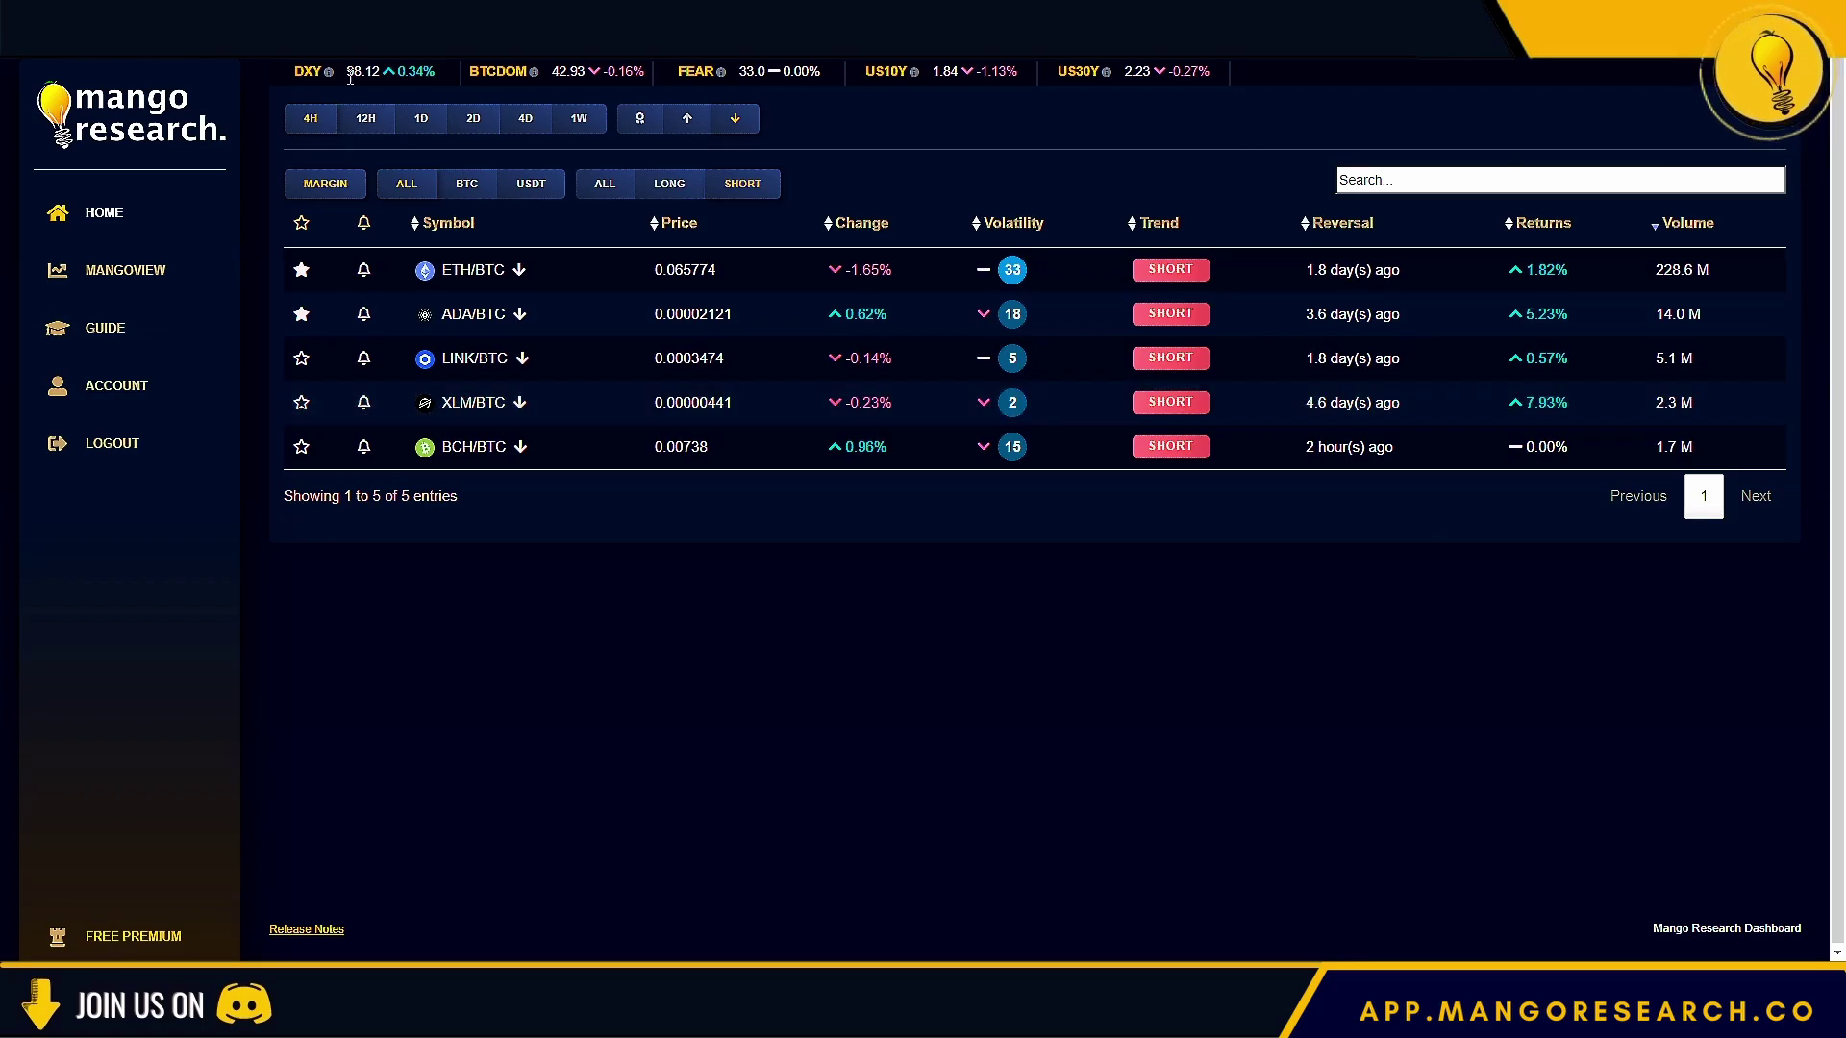
View the bearish short margin list for the 12H, 1D and 2D timeframes, return to 4H and clear the Bearish Ichimoku Setup filter.
left_click(369, 120)
left_click(409, 123)
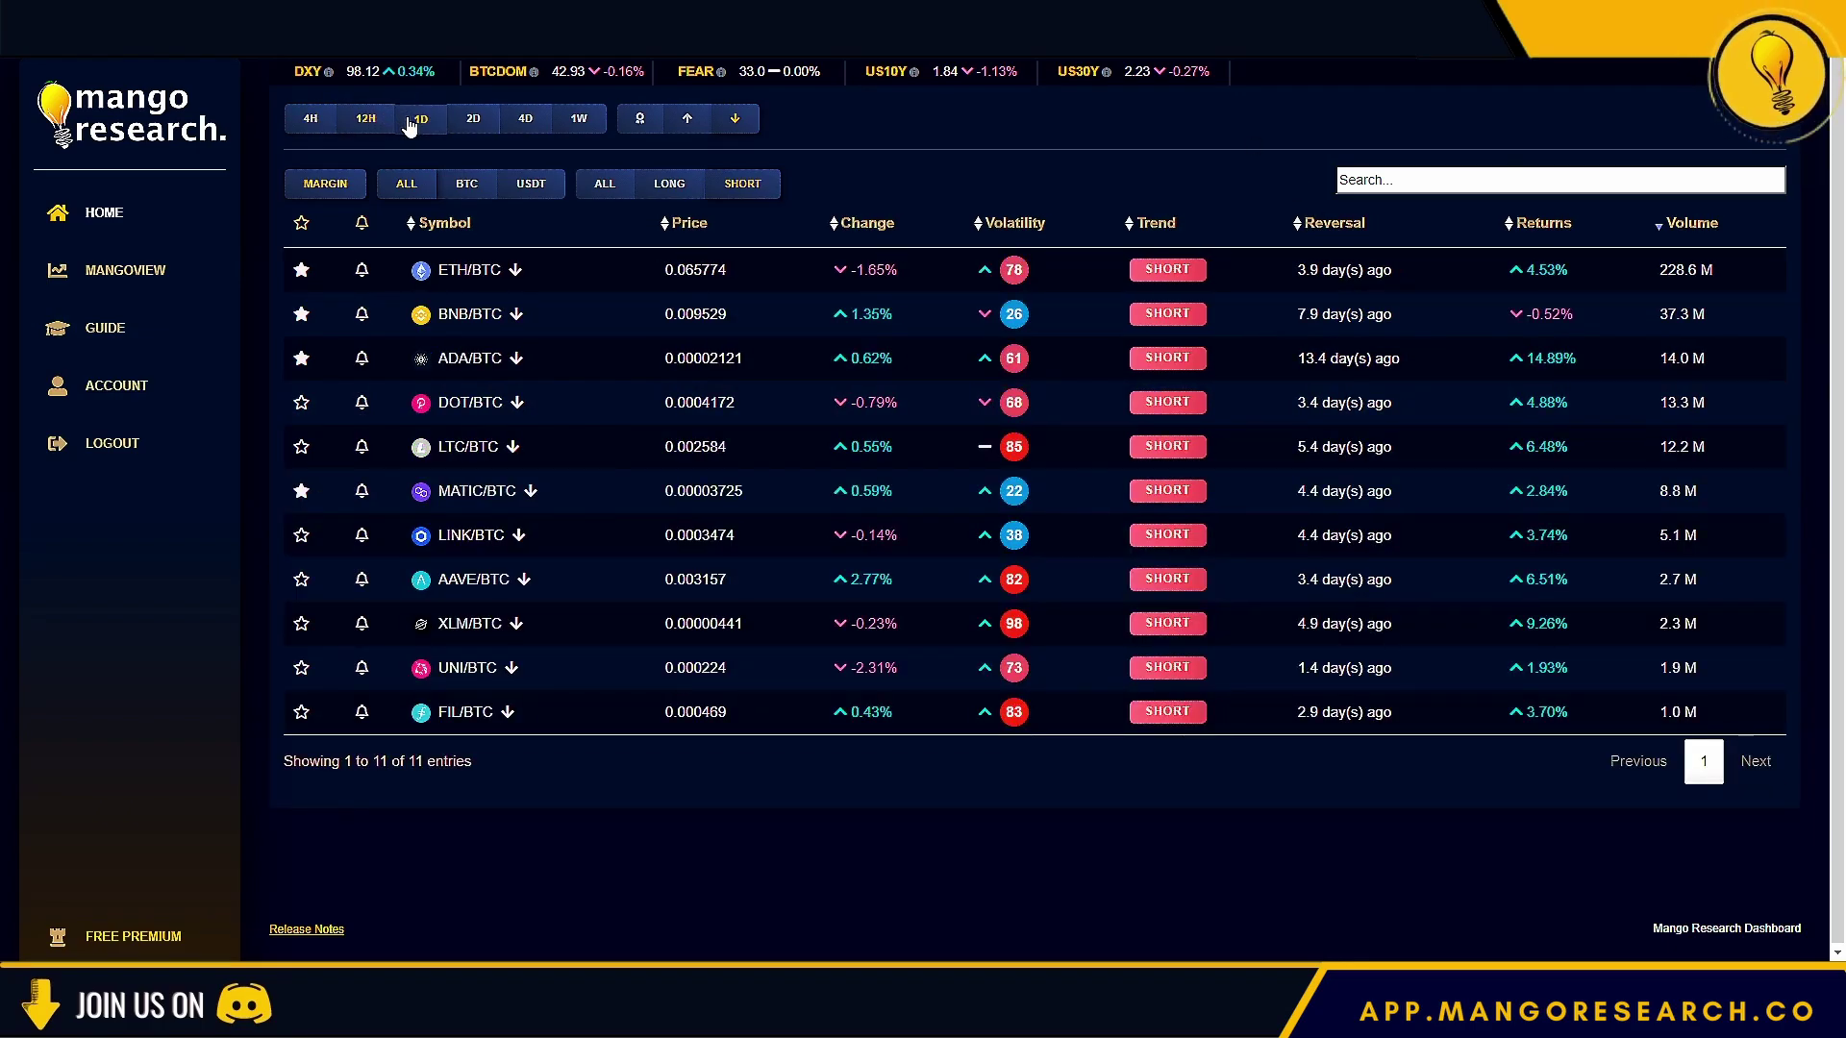
left_click(471, 119)
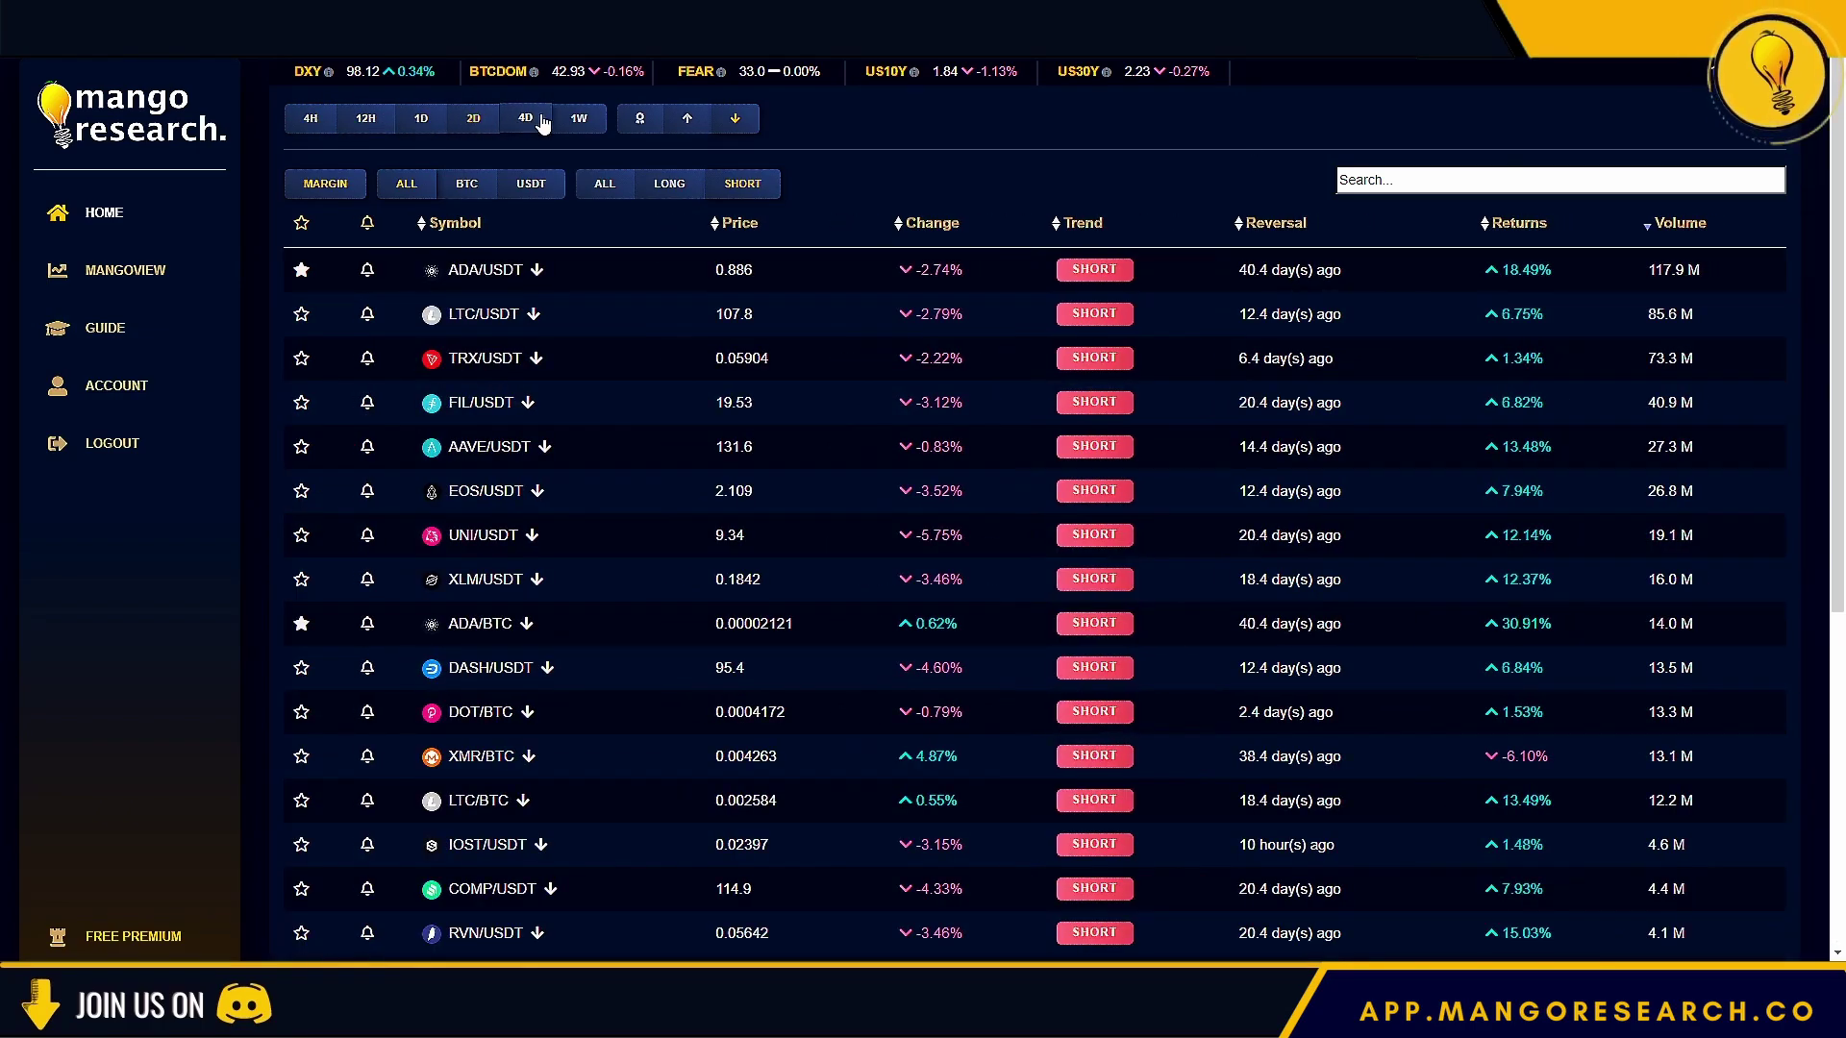
left_click(311, 118)
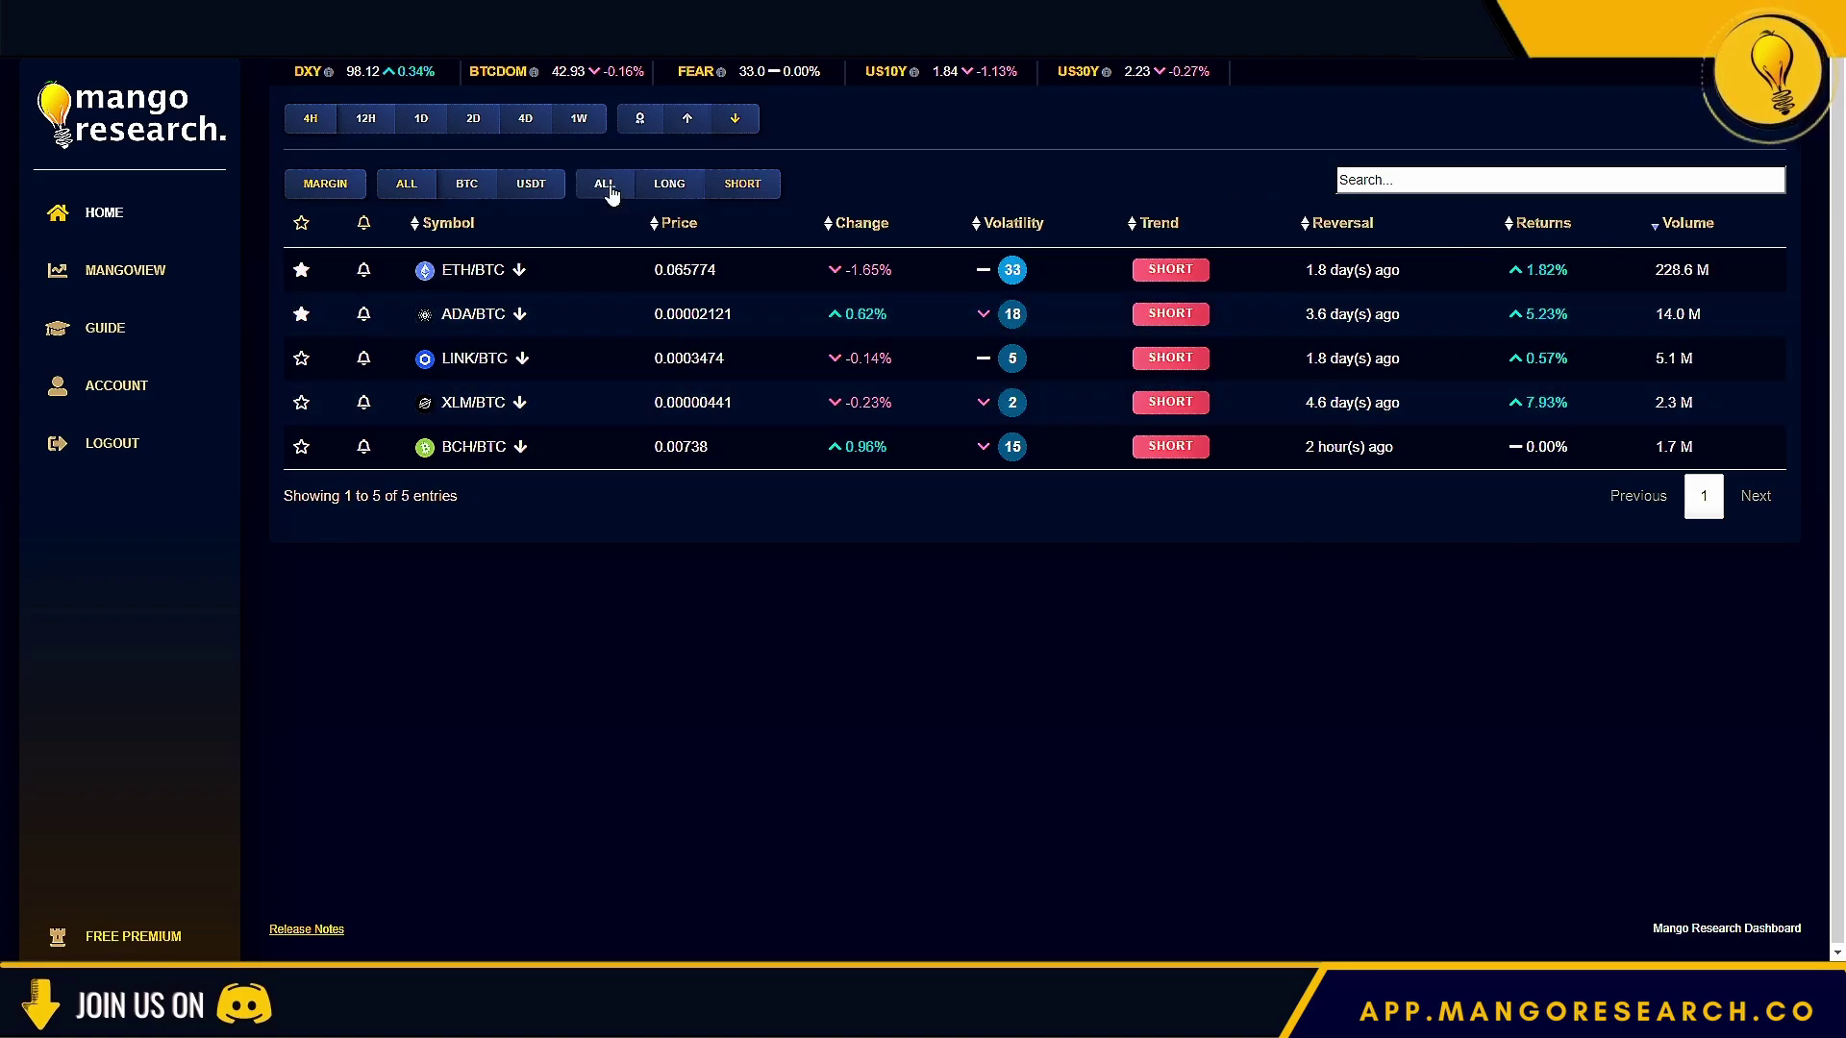
left_click(748, 122)
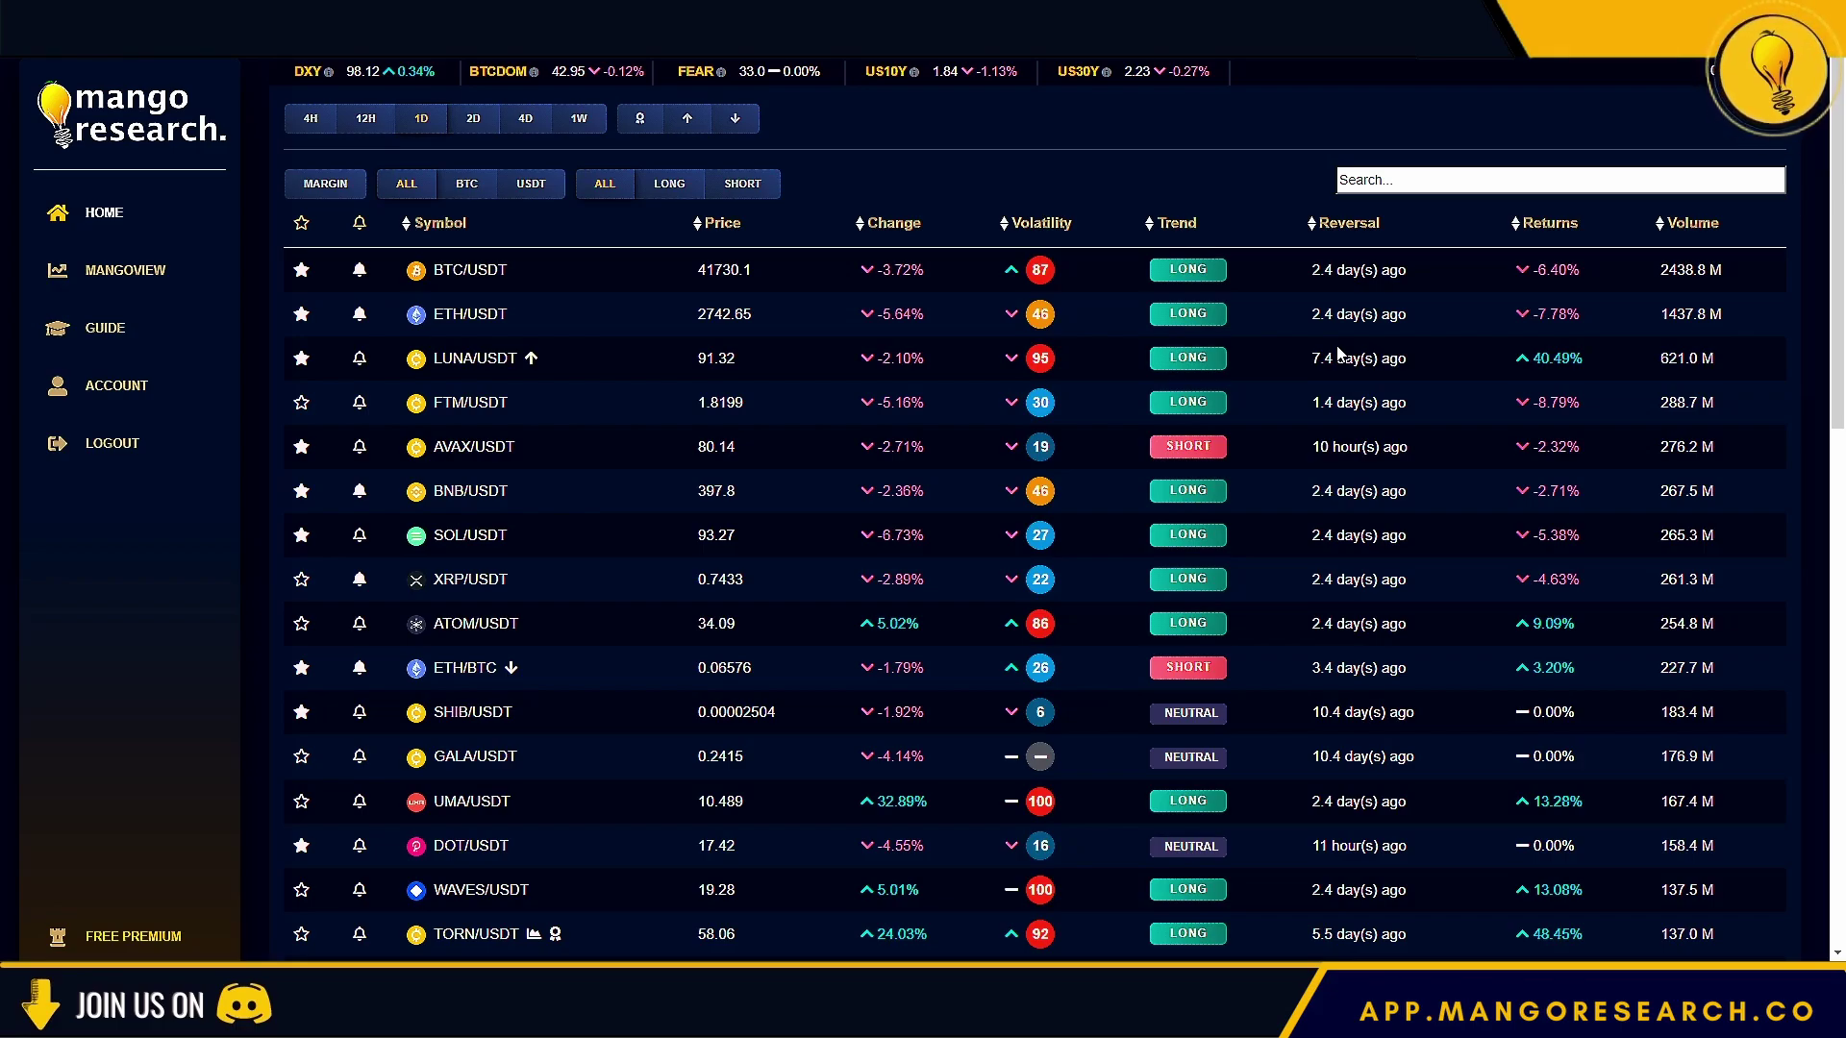
Open the MangoView page and pan the BTCUSDT 1 Week chart to leave empty space after the latest candles.
left_click(98, 284)
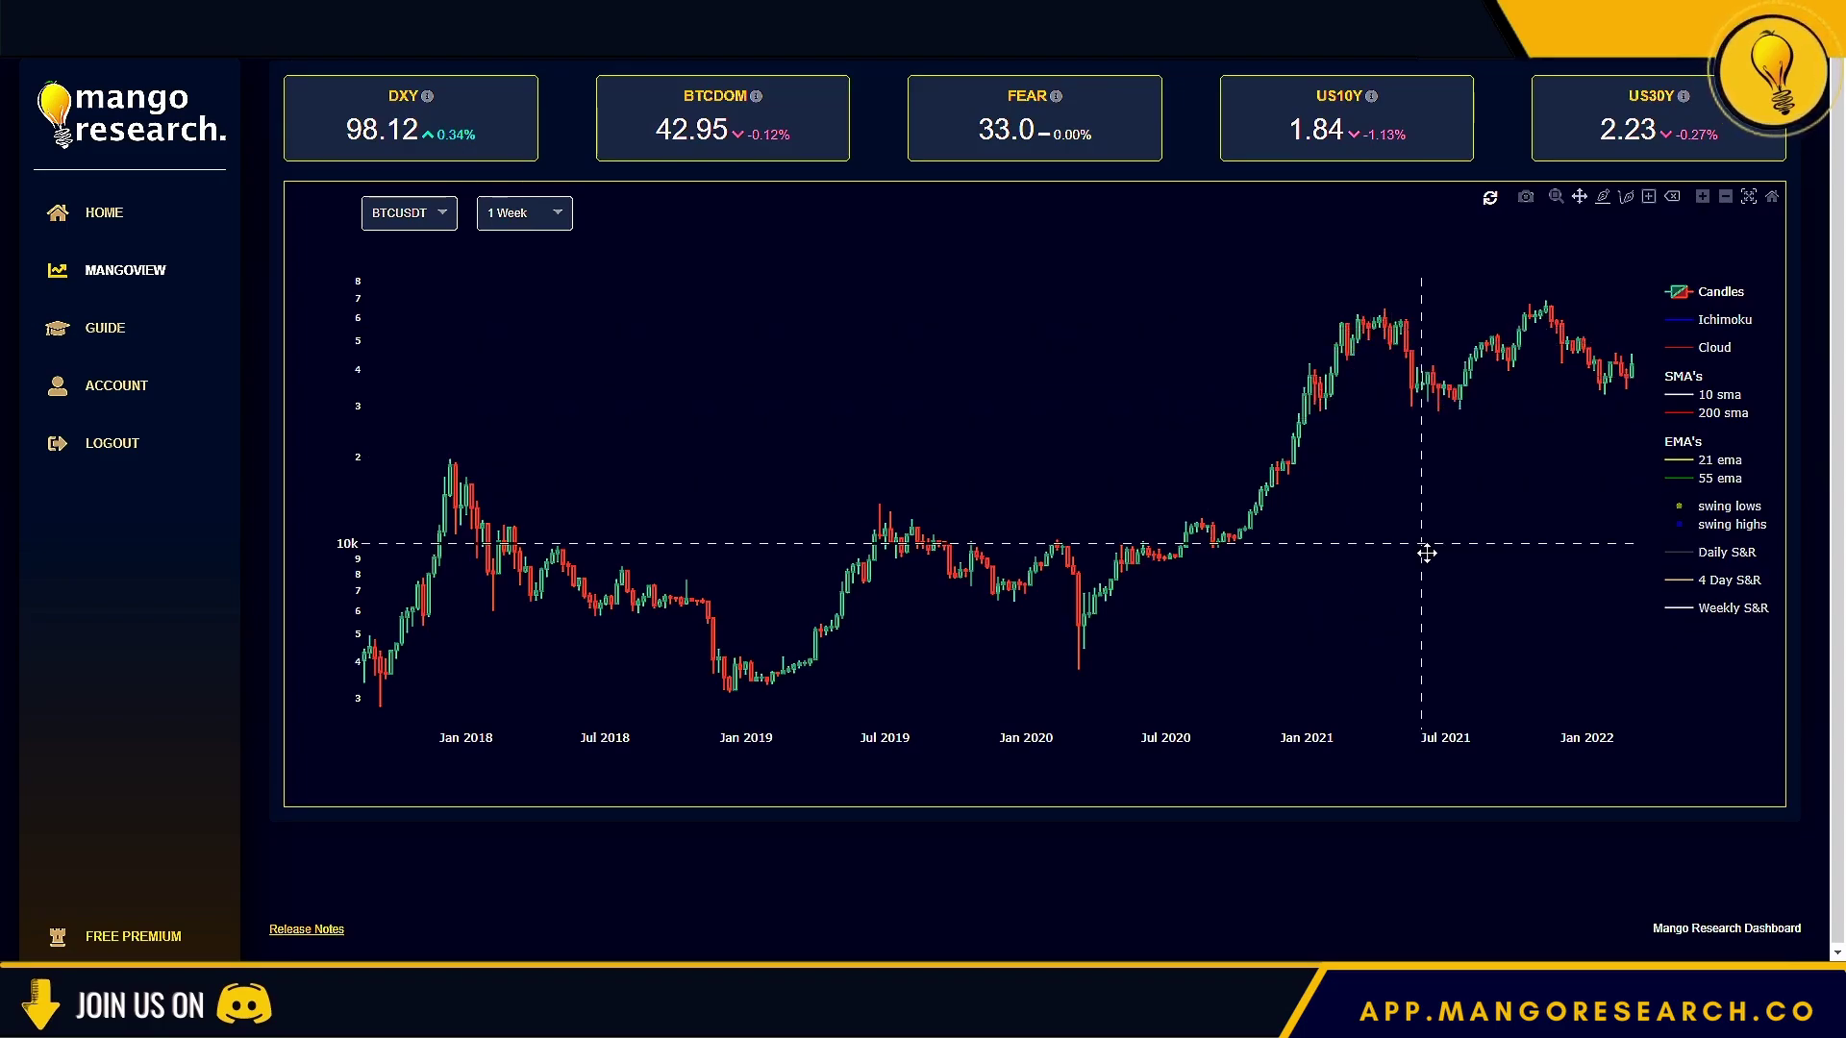
left_click_drag(1427, 549, 1112, 559)
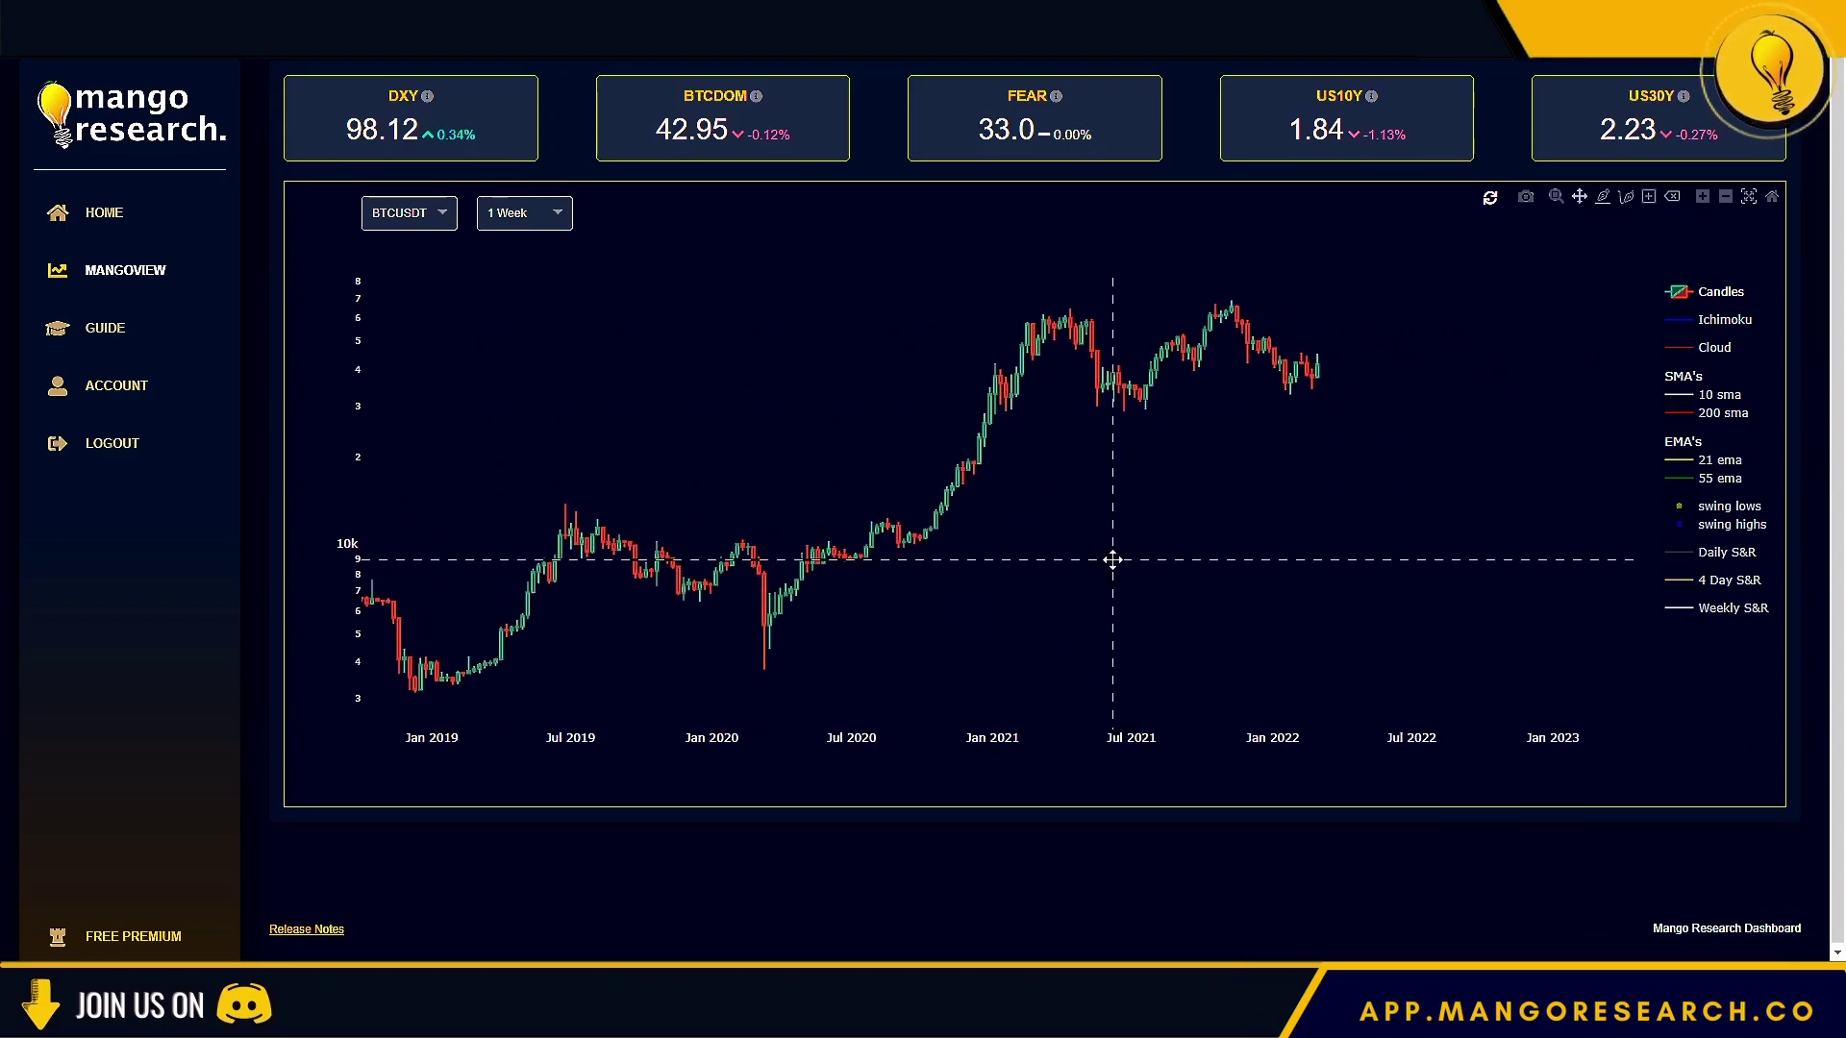